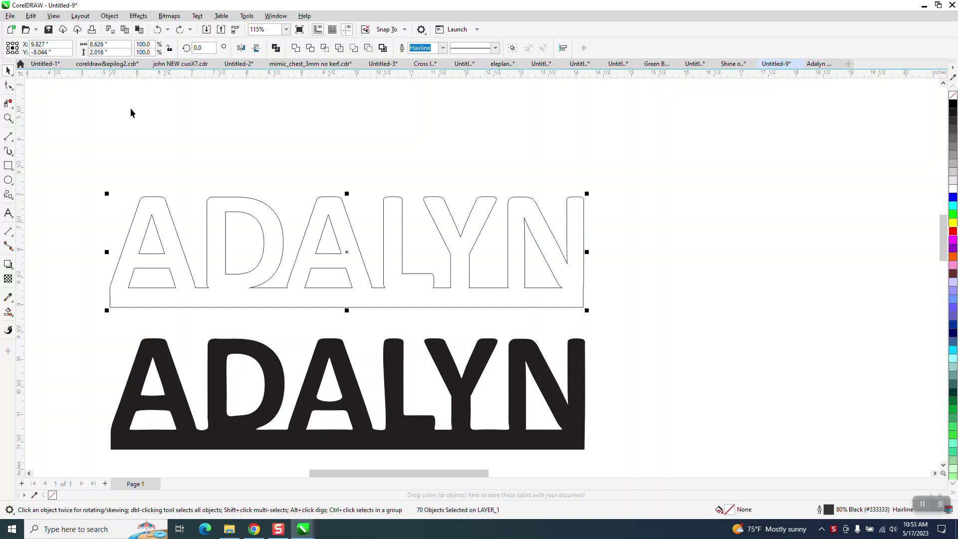
Step: Make the solid black ADALYN lettering unfilled with a red outline
{"action": "left_click_drag", "start_coordinate": [324, 361], "coordinate": [316, 346]}
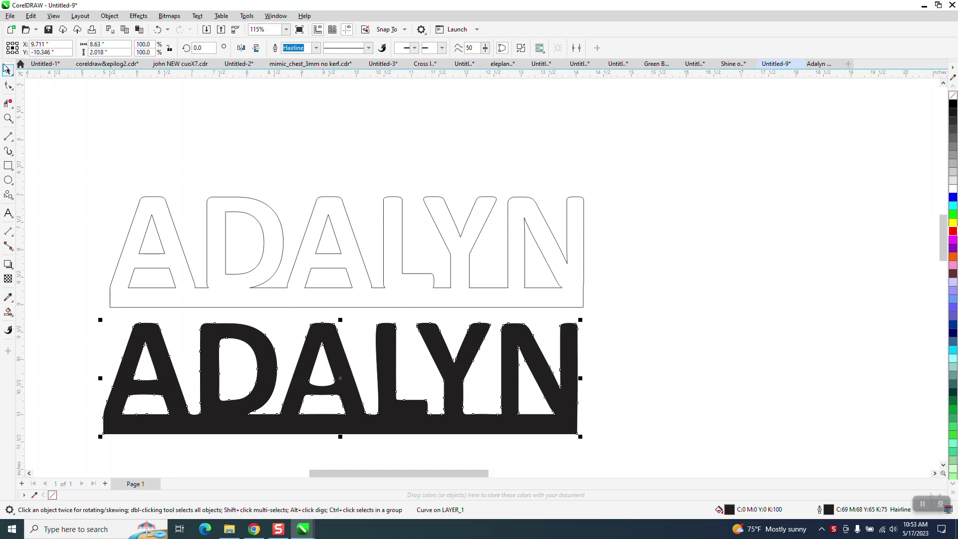
{"action": "left_click", "coordinate": [953, 95]}
{"action": "right_click", "coordinate": [950, 232]}
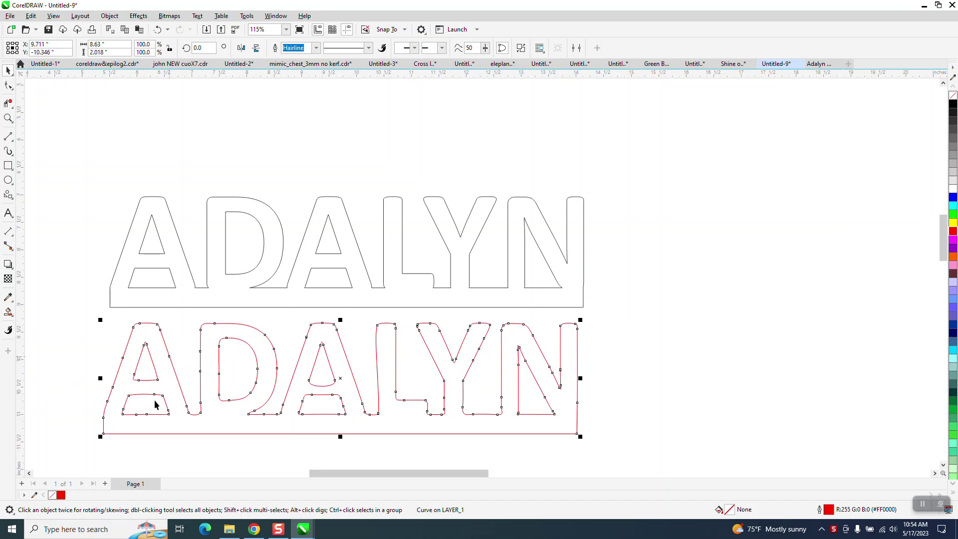
Step: Undo the accidental move of the A's top-left node and zoom out on the artwork
{"action": "left_click", "coordinate": [8, 86]}
{"action": "left_click", "coordinate": [127, 238]}
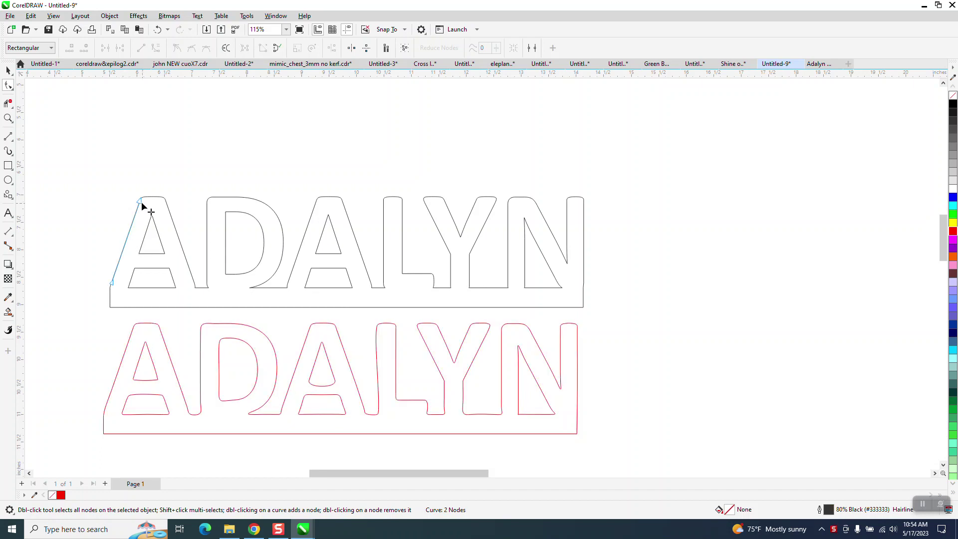
{"action": "left_click_drag", "start_coordinate": [142, 202], "coordinate": [61, 204]}
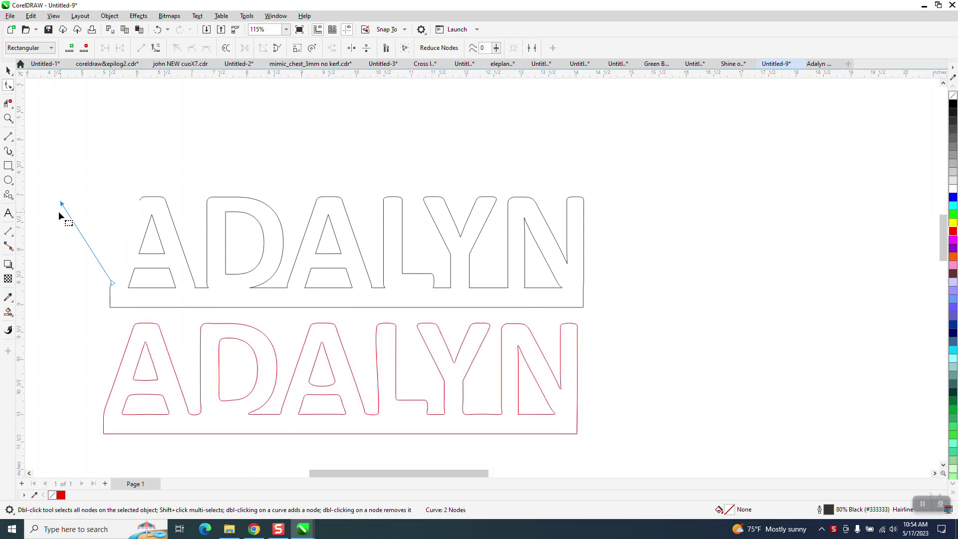
{"action": "left_click", "coordinate": [157, 29]}
{"action": "left_click", "coordinate": [10, 119]}
{"action": "right_click", "coordinate": [149, 206]}
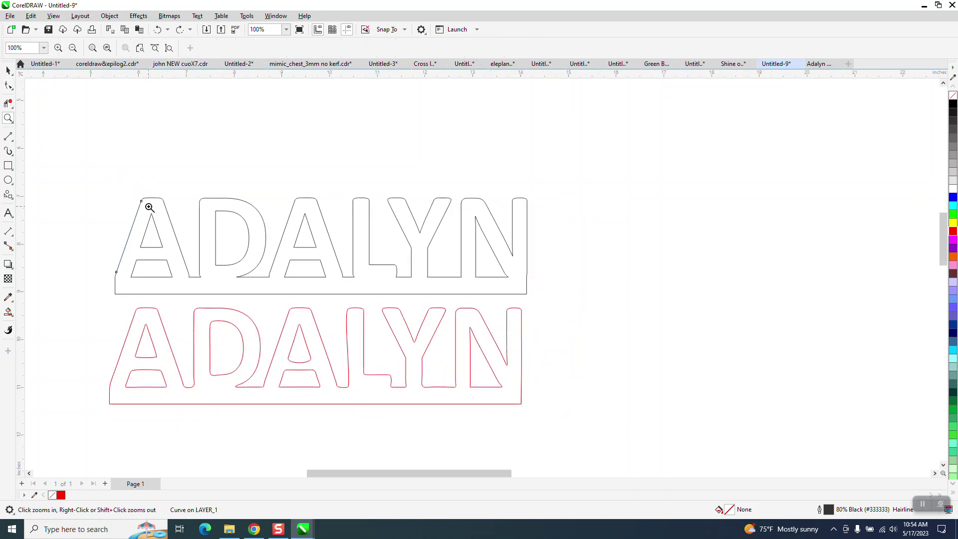
Step: Smart-fill the grey ADALYN outline with red to create a new closed shape
{"action": "left_click", "coordinate": [12, 316]}
{"action": "left_click", "coordinate": [43, 327]}
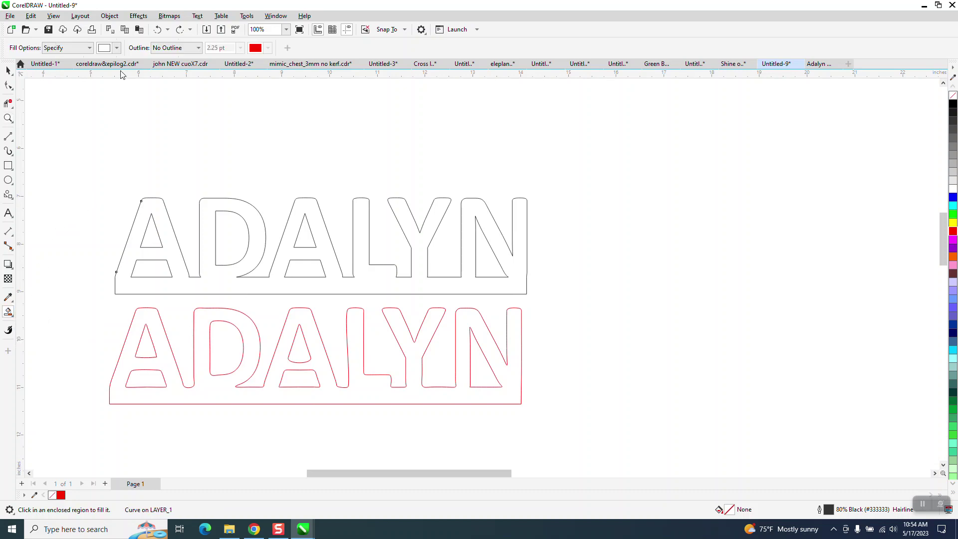
{"action": "left_click", "coordinate": [117, 48]}
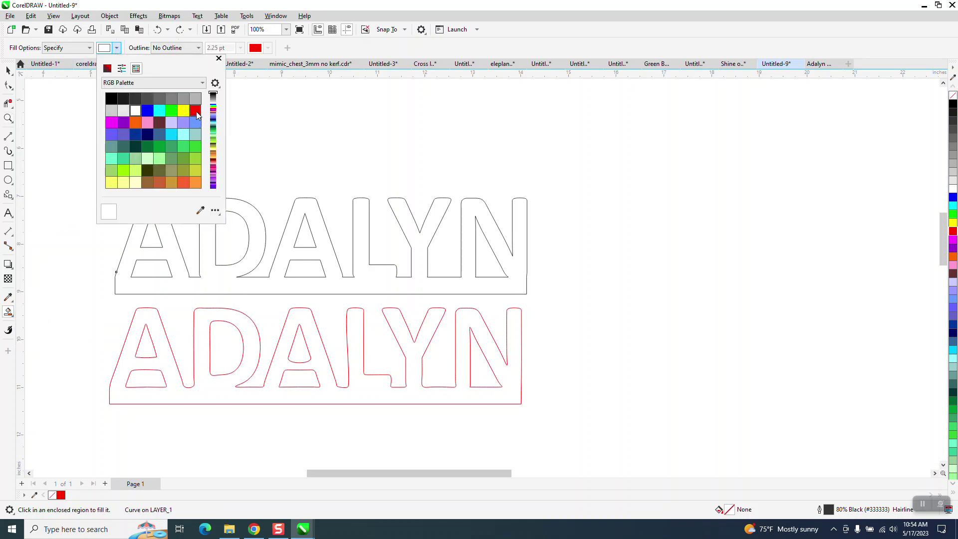
{"action": "left_click", "coordinate": [196, 111]}
{"action": "left_click", "coordinate": [261, 224]}
{"action": "left_click", "coordinate": [259, 223]}
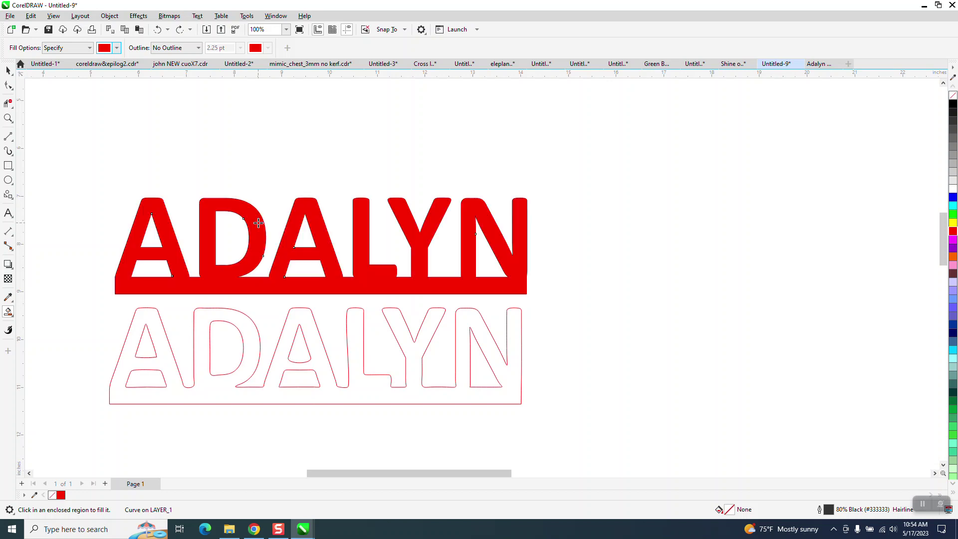
{"action": "scroll", "coordinate": [407, 301], "scroll_direction": "down", "scroll_amount": 2}
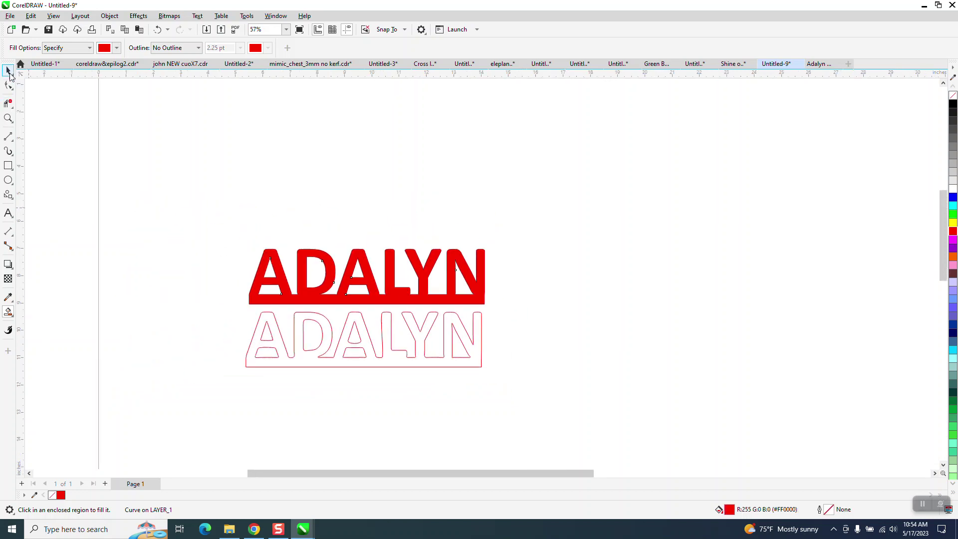
Step: Move the new red ADALYN copy above the others, remove its fill and outline it red
{"action": "left_click", "coordinate": [8, 70]}
{"action": "left_click_drag", "start_coordinate": [374, 274], "coordinate": [373, 212]}
{"action": "left_click", "coordinate": [953, 95]}
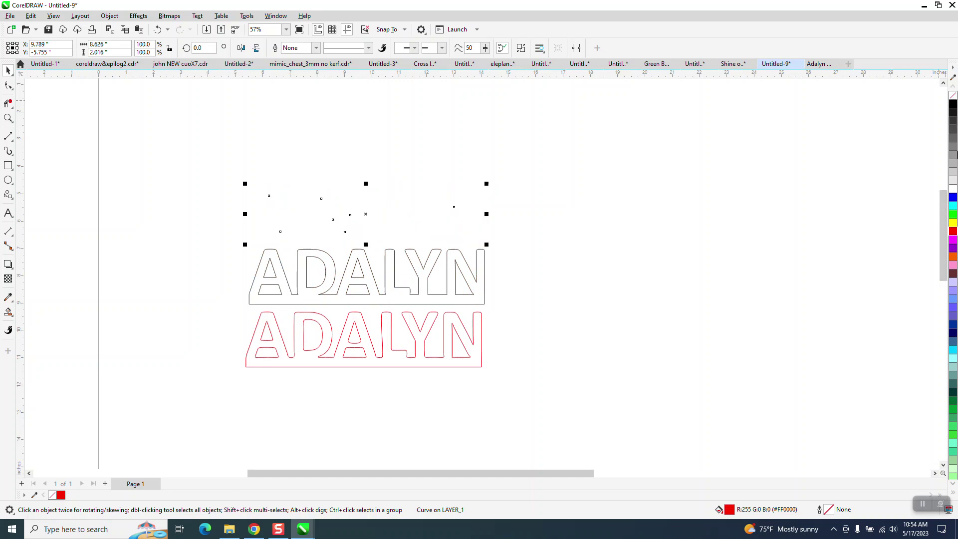
{"action": "right_click", "coordinate": [953, 231]}
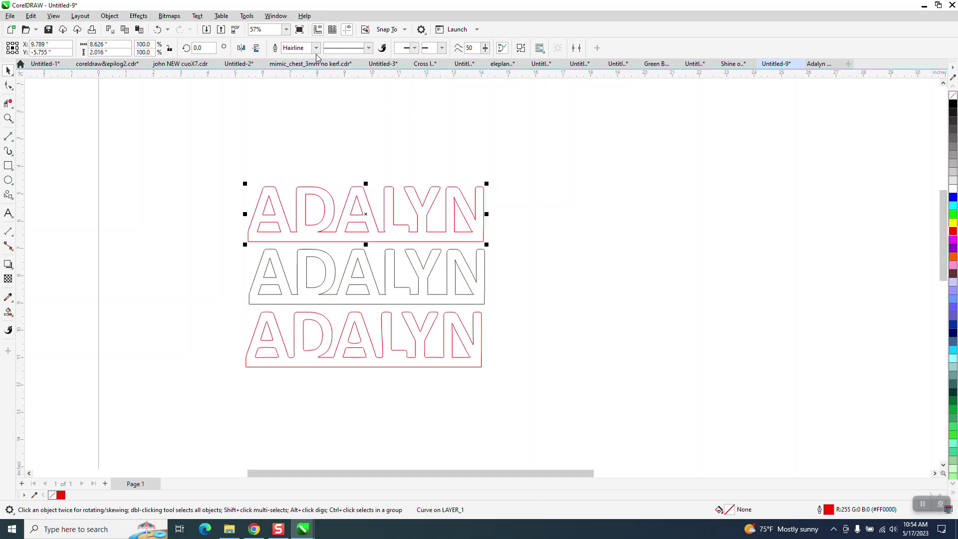
Step: Zoom in closely on the N of the top ADALYN to show its nodes
{"action": "left_click", "coordinate": [8, 119]}
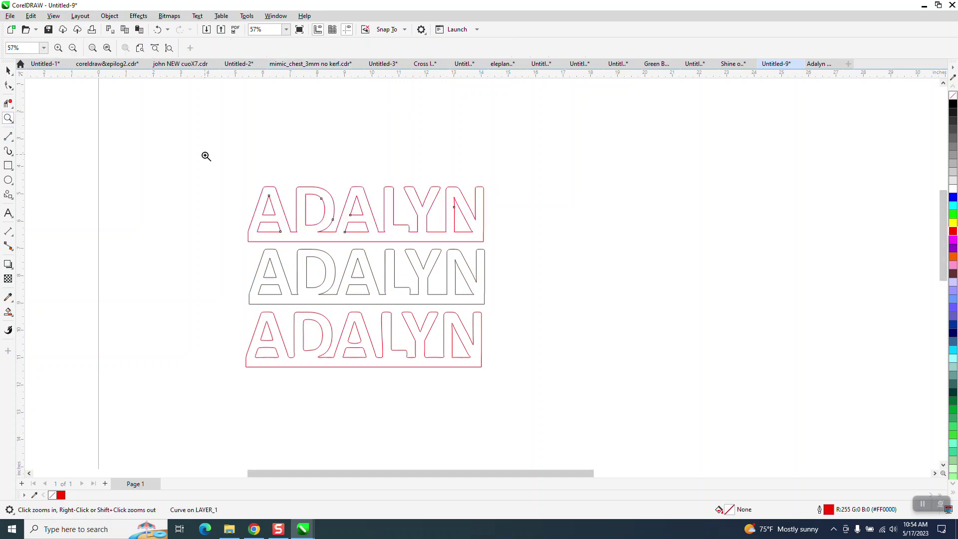
{"action": "left_click_drag", "start_coordinate": [214, 160], "coordinate": [666, 273]}
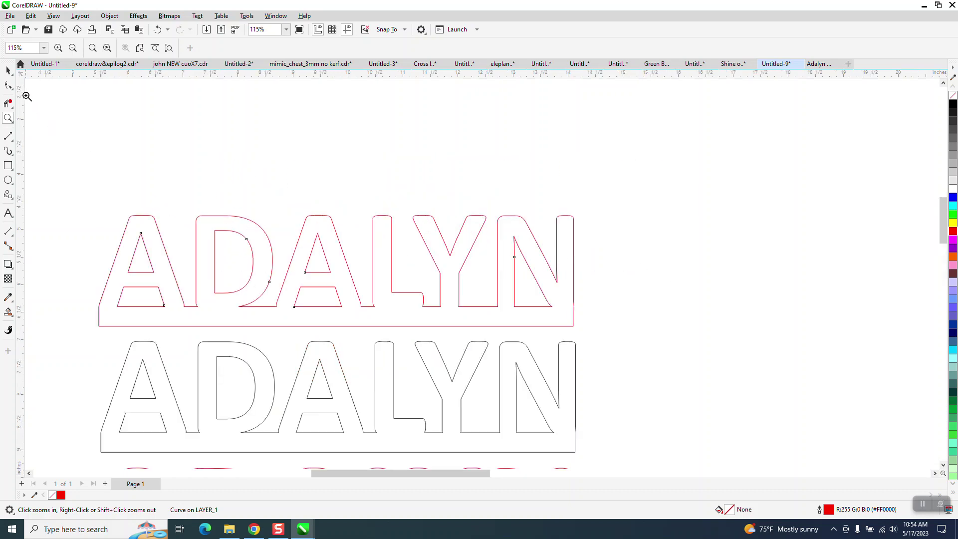
{"action": "left_click", "coordinate": [8, 86]}
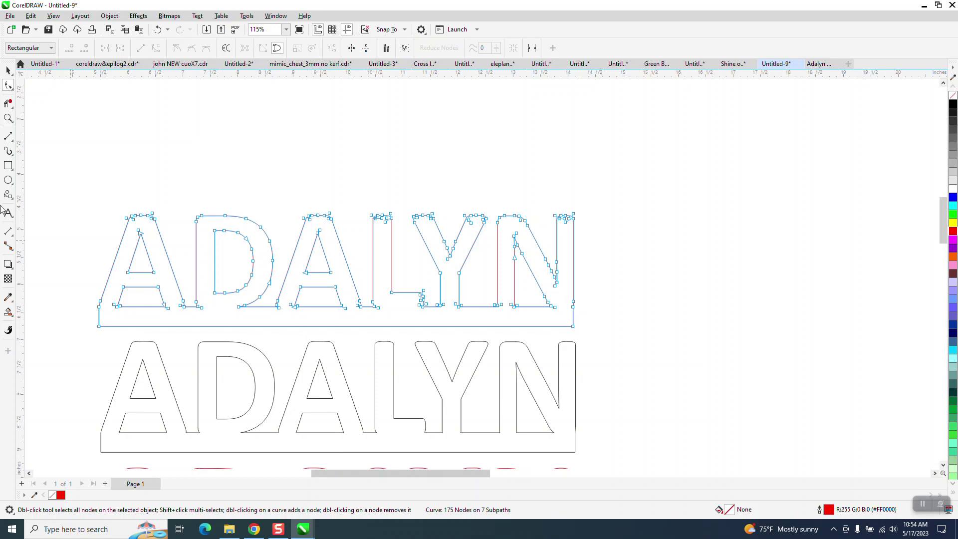
{"action": "left_click", "coordinate": [8, 119]}
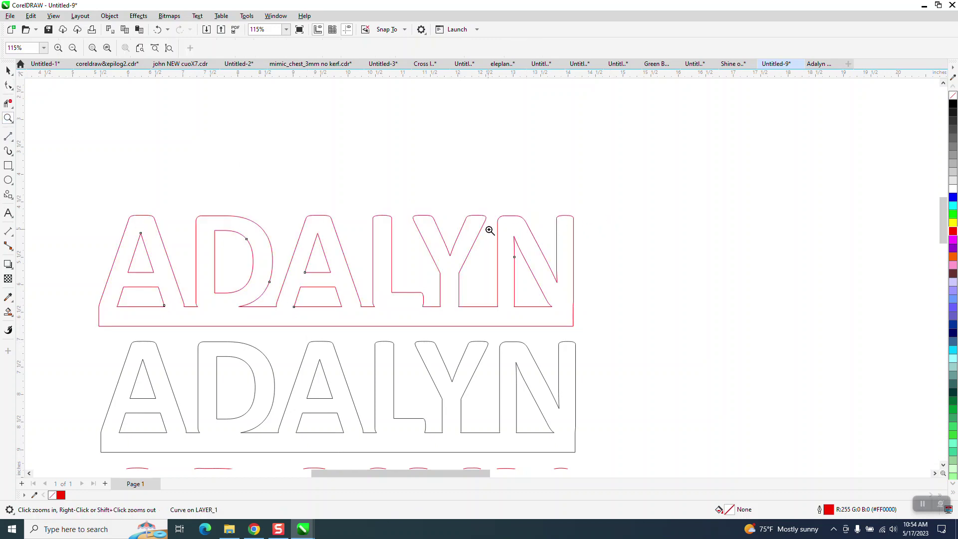
{"action": "left_click_drag", "start_coordinate": [487, 229], "coordinate": [734, 352]}
{"action": "left_click", "coordinate": [8, 85]}
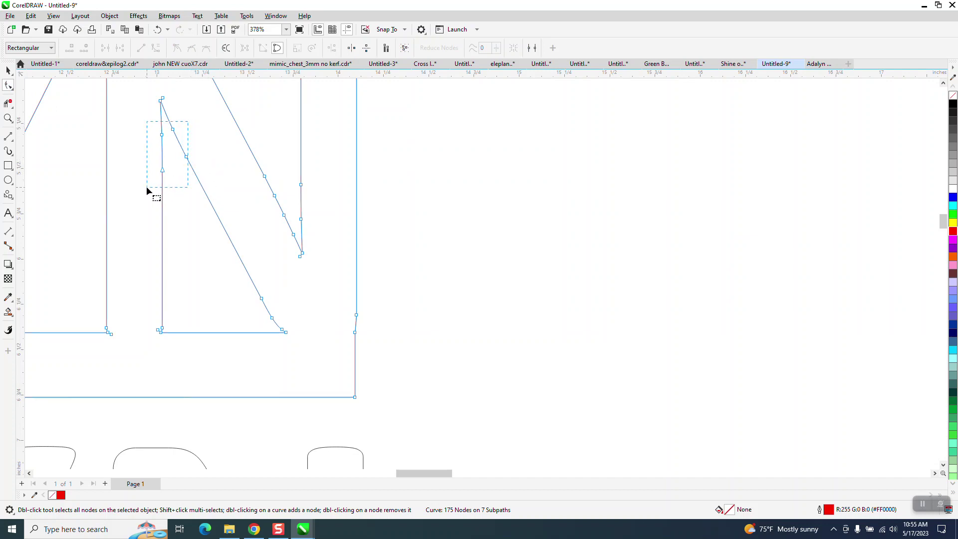
Step: Delete surplus nodes on the N's left edge, lower diagonal and lower-left corner
{"action": "left_click_drag", "start_coordinate": [147, 188], "coordinate": [146, 188]}
{"action": "key", "text": "Delete"}
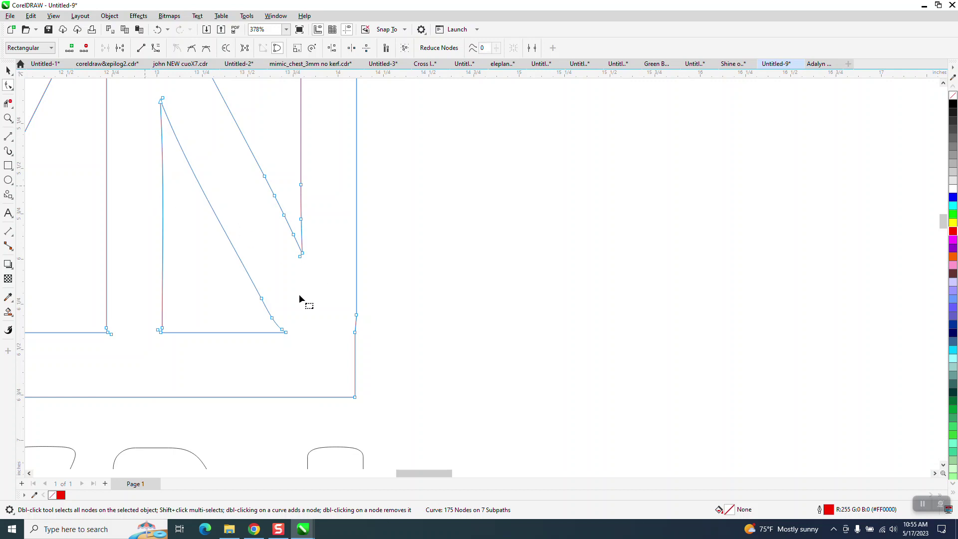
{"action": "left_click_drag", "start_coordinate": [285, 283], "coordinate": [242, 316]}
{"action": "key", "text": "Delete"}
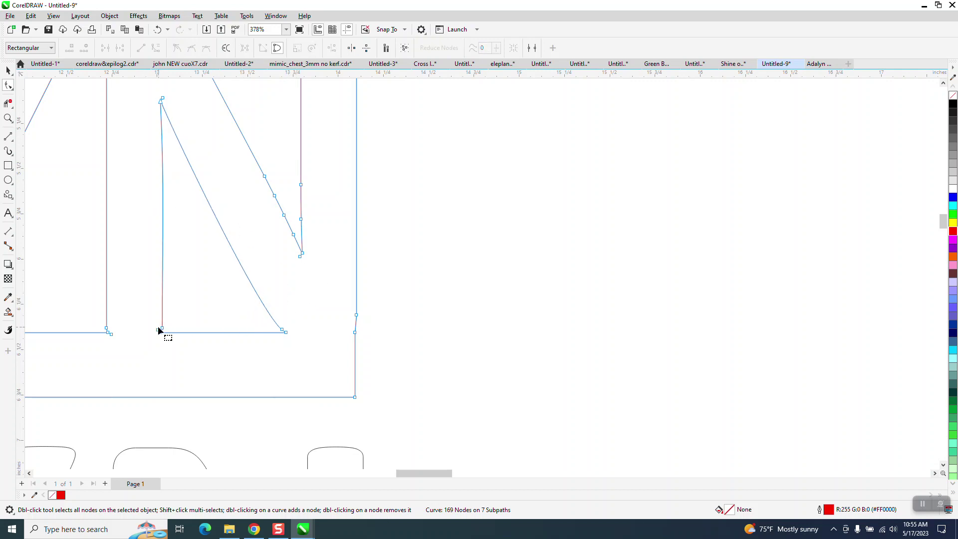
{"action": "left_click_drag", "start_coordinate": [158, 330], "coordinate": [167, 331]}
{"action": "key", "text": "Delete"}
{"action": "key", "text": "Delete"}
{"action": "left_click_drag", "start_coordinate": [292, 338], "coordinate": [277, 327]}
{"action": "key", "text": "Delete"}
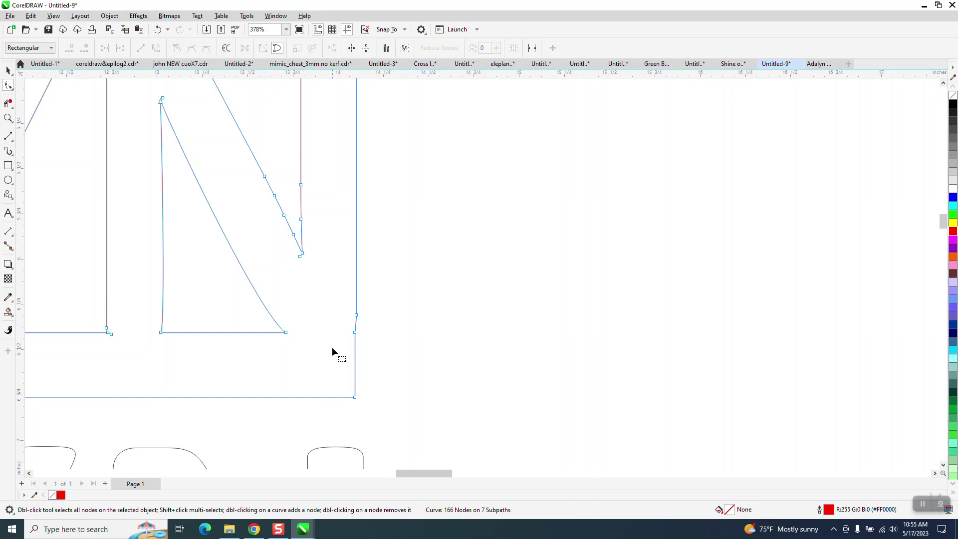
Step: Convert the N's inner triangle edges to straight lines with To Line
{"action": "left_click", "coordinate": [167, 100]}
{"action": "left_click_drag", "start_coordinate": [136, 93], "coordinate": [260, 343]}
{"action": "left_click", "coordinate": [204, 192]}
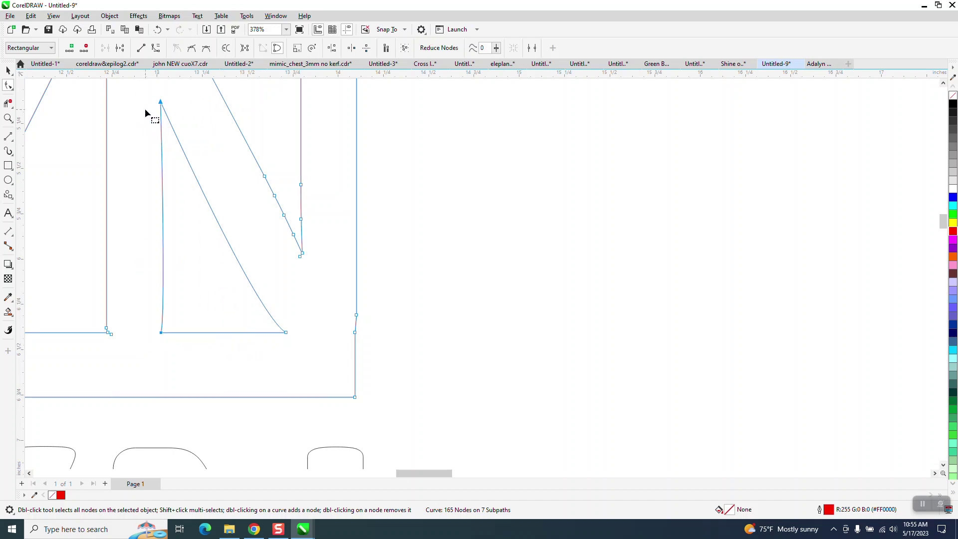
{"action": "mouse_move", "coordinate": [142, 92]}
{"action": "left_mouse_down"}
{"action": "mouse_move", "coordinate": [138, 178]}
{"action": "mouse_move", "coordinate": [151, 317]}
{"action": "left_mouse_up"}
{"action": "left_click_drag", "start_coordinate": [271, 253], "coordinate": [181, 94]}
{"action": "right_click", "coordinate": [191, 114]}
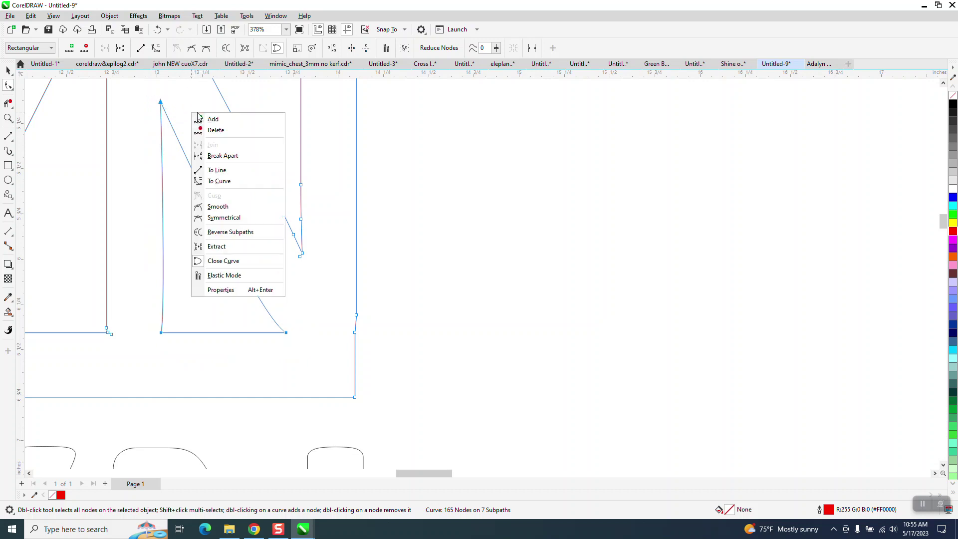
{"action": "left_click", "coordinate": [226, 171]}
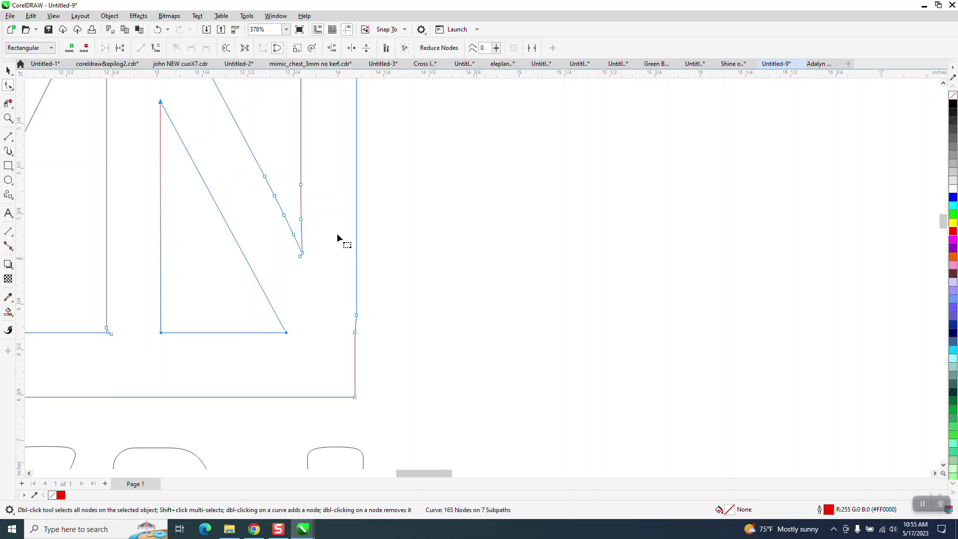
Step: Delete remaining surplus nodes on the N's diagonal, stem and inner corner
{"action": "left_click_drag", "start_coordinate": [334, 243], "coordinate": [334, 236]}
{"action": "key", "text": "Delete"}
{"action": "double_click", "coordinate": [300, 255]}
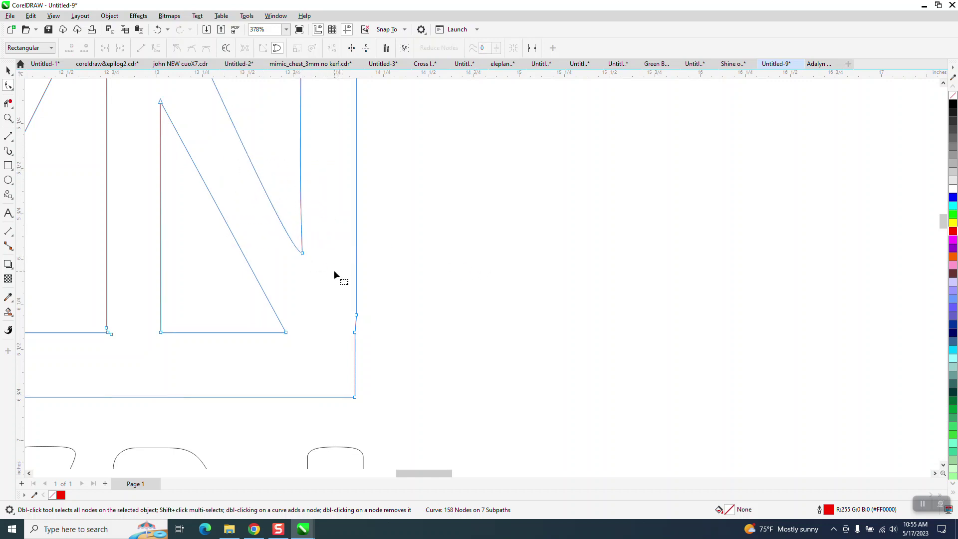
{"action": "scroll", "coordinate": [338, 273], "scroll_direction": "down", "scroll_amount": 2}
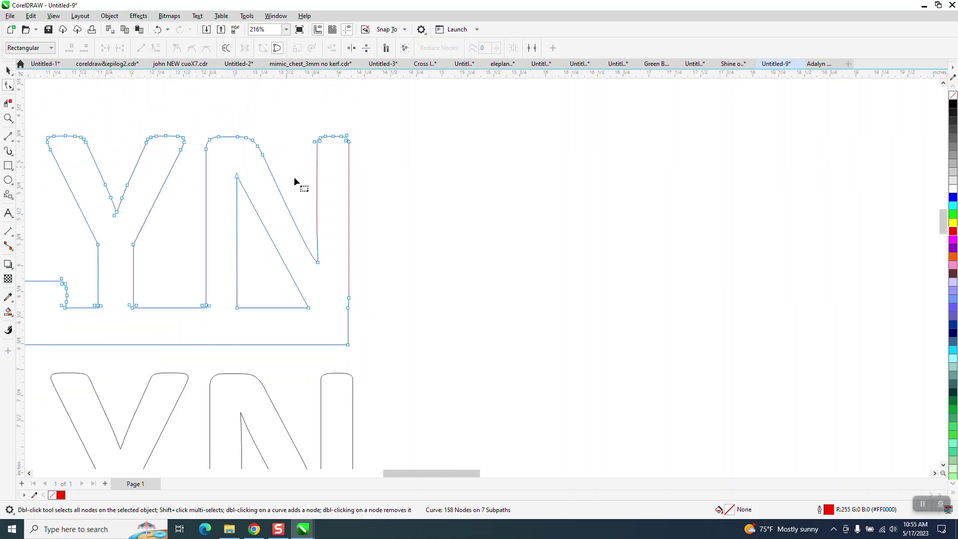
Step: Delete the extra nodes on the N's rounded top and top-left corner
{"action": "left_click", "coordinate": [8, 118]}
{"action": "left_click_drag", "start_coordinate": [239, 155], "coordinate": [305, 184]}
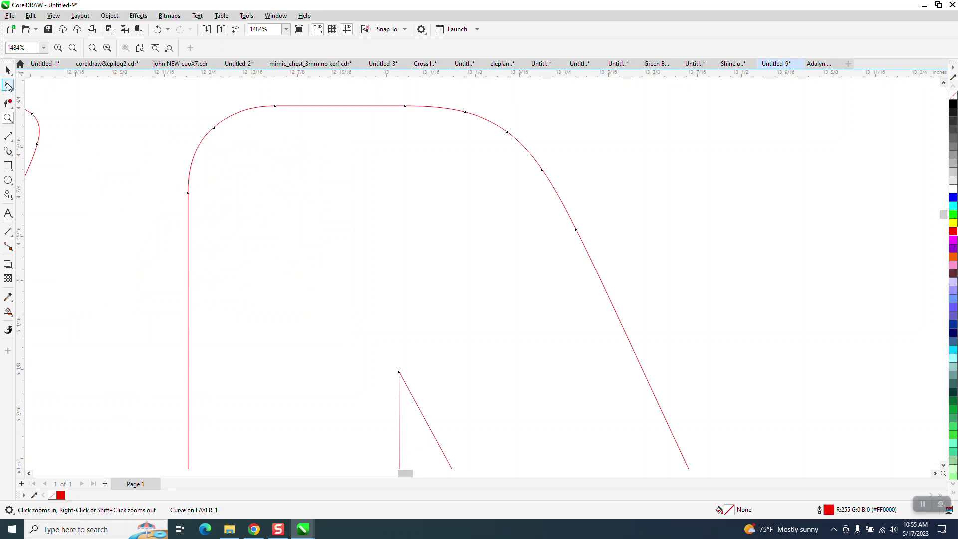
{"action": "left_click", "coordinate": [8, 85]}
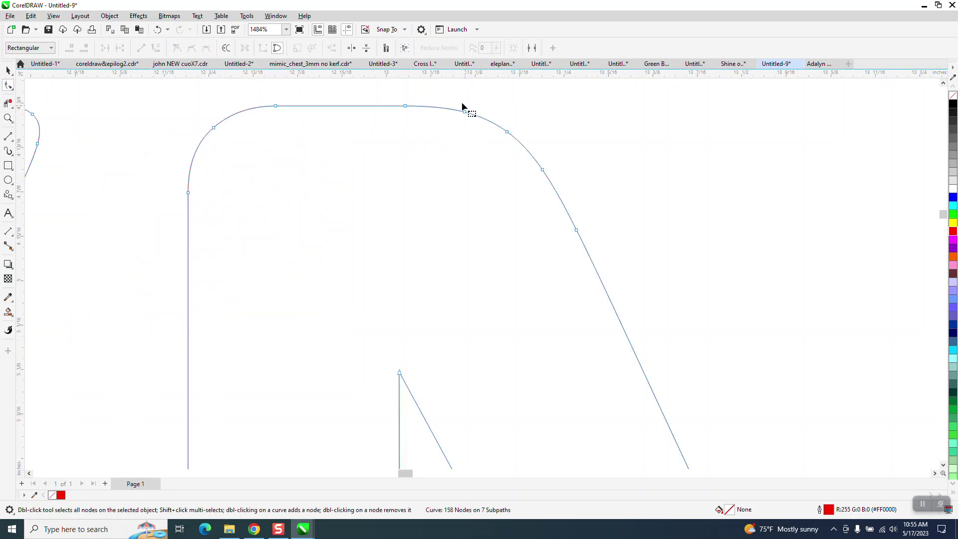
{"action": "left_click_drag", "start_coordinate": [459, 101], "coordinate": [527, 146]}
{"action": "key", "text": "Delete"}
{"action": "left_click_drag", "start_coordinate": [244, 126], "coordinate": [151, 153]}
{"action": "key", "text": "Delete"}
Step: Remove a surplus node from the N's diagonal and make that segment straight
{"action": "scroll", "coordinate": [143, 155], "scroll_direction": "down", "scroll_amount": 1}
{"action": "left_click_drag", "start_coordinate": [556, 218], "coordinate": [466, 250]}
{"action": "key", "text": "Delete"}
{"action": "scroll", "coordinate": [290, 193], "scroll_direction": "down", "scroll_amount": 7}
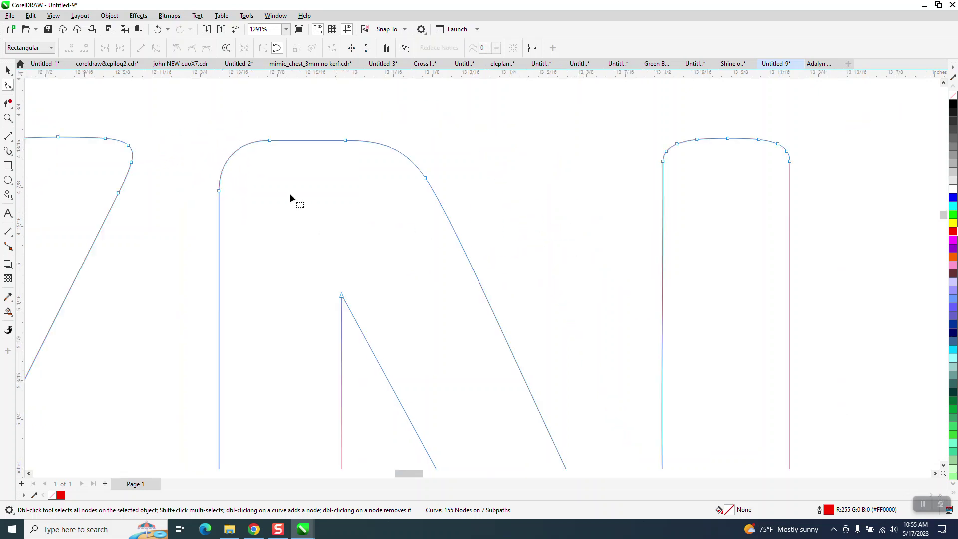
{"action": "scroll", "coordinate": [293, 183], "scroll_direction": "down", "scroll_amount": 1}
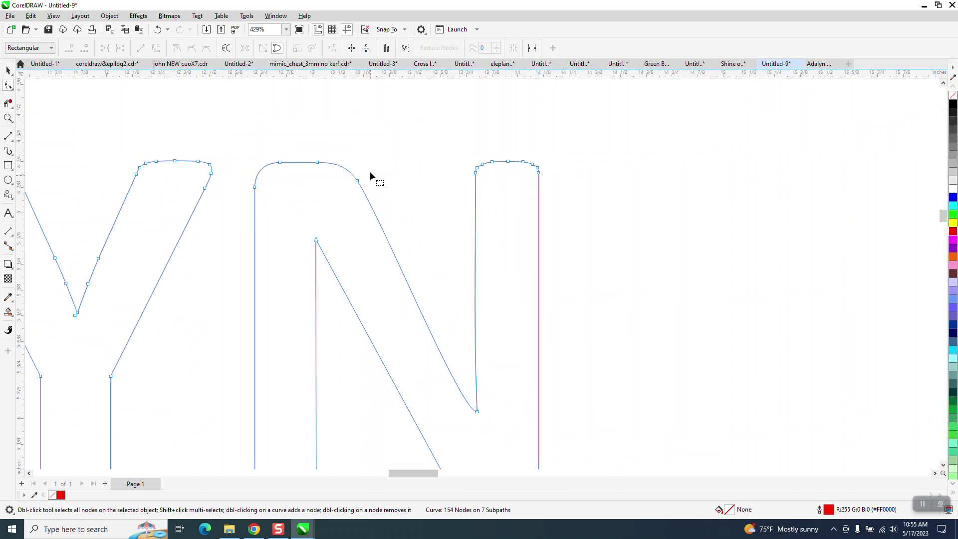
{"action": "left_click_drag", "start_coordinate": [489, 416], "coordinate": [486, 382]}
{"action": "key", "text": "Escape"}
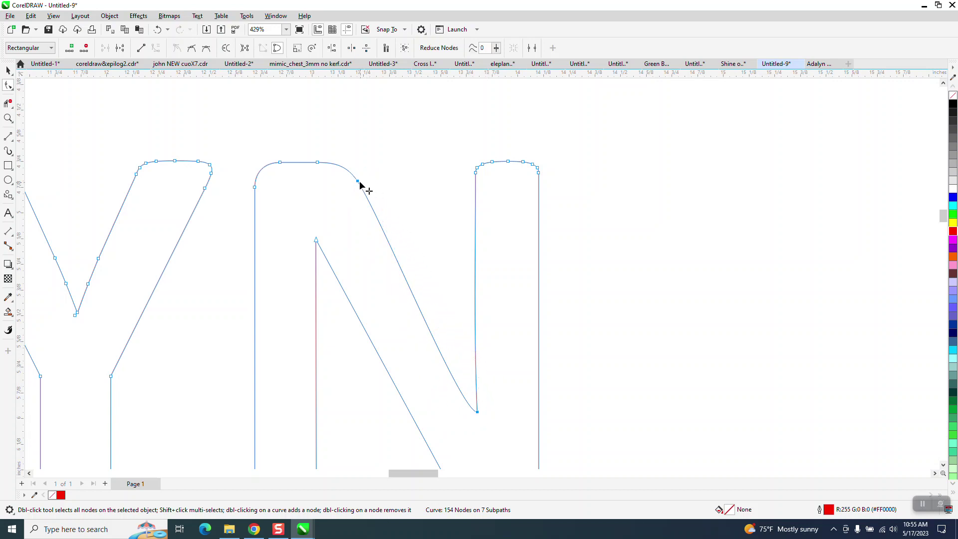
{"action": "right_click", "coordinate": [360, 183]}
{"action": "left_click", "coordinate": [390, 238]}
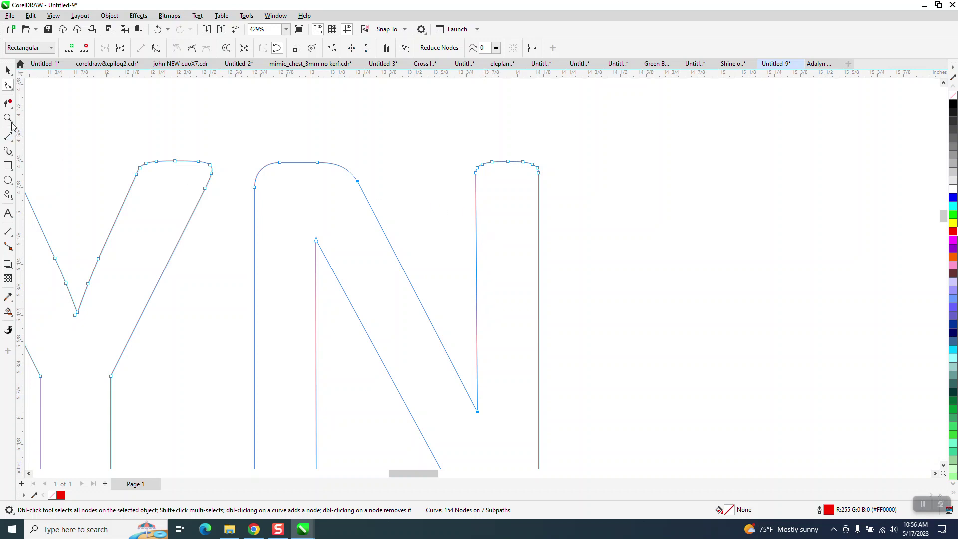
Step: Delete the four surplus nodes on the N's top right and its right-corner node
{"action": "left_click", "coordinate": [8, 119]}
{"action": "left_click_drag", "start_coordinate": [443, 142], "coordinate": [529, 188]}
{"action": "left_click", "coordinate": [8, 85]}
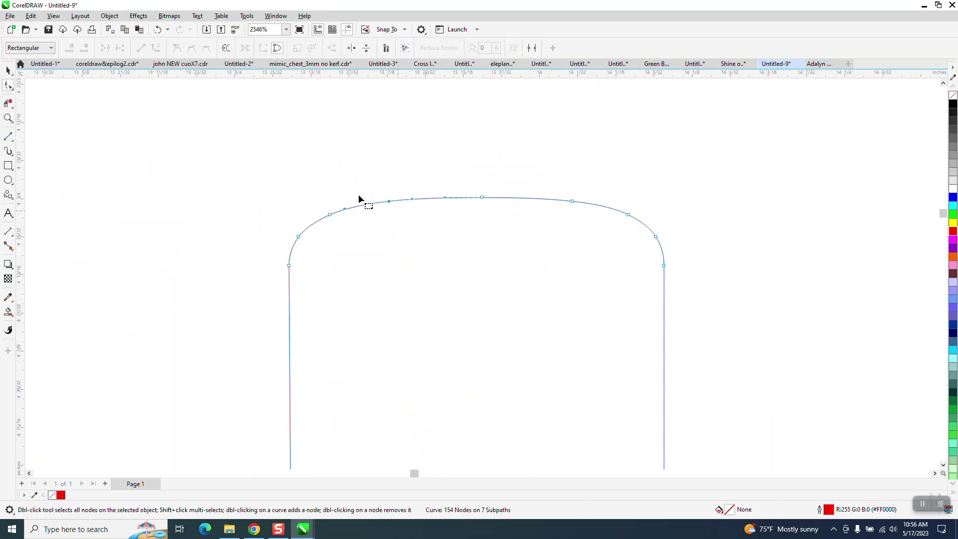
{"action": "left_click_drag", "start_coordinate": [317, 180], "coordinate": [319, 200]}
{"action": "left_click_drag", "start_coordinate": [559, 226], "coordinate": [593, 223]}
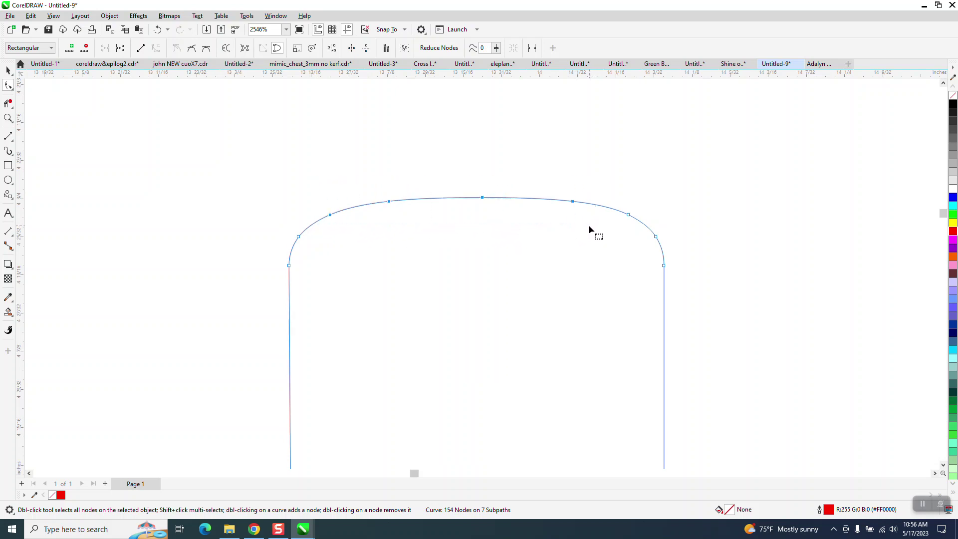
{"action": "key", "text": "Delete"}
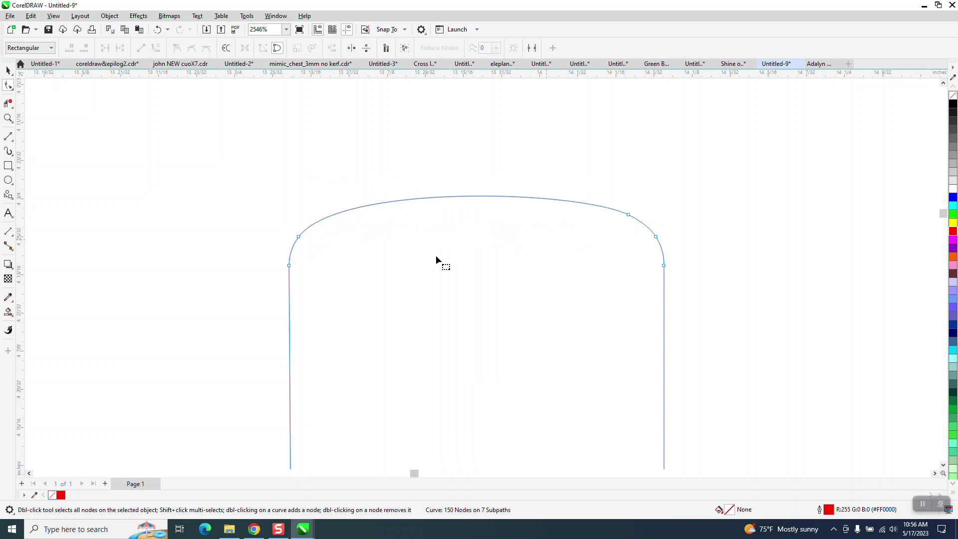
{"action": "double_click", "coordinate": [656, 237]}
{"action": "scroll", "coordinate": [629, 236], "scroll_direction": "down", "scroll_amount": 1}
{"action": "scroll", "coordinate": [619, 239], "scroll_direction": "down", "scroll_amount": 4}
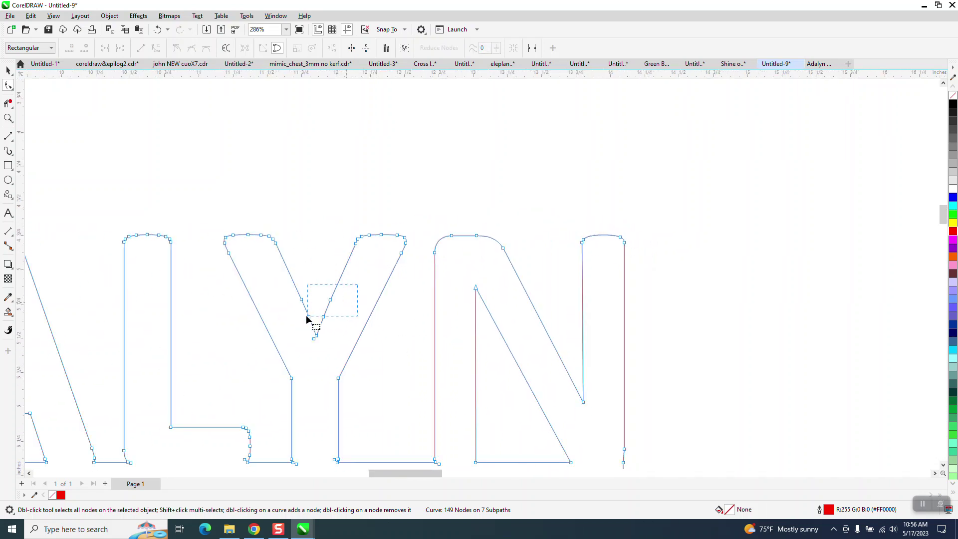
Step: Delete the four nodes inside the Y's crotch, then zoom back out
{"action": "left_click_drag", "start_coordinate": [280, 323], "coordinate": [281, 316]}
{"action": "key", "text": "Delete"}
{"action": "left_click", "coordinate": [7, 117]}
{"action": "left_click_drag", "start_coordinate": [216, 225], "coordinate": [322, 274]}
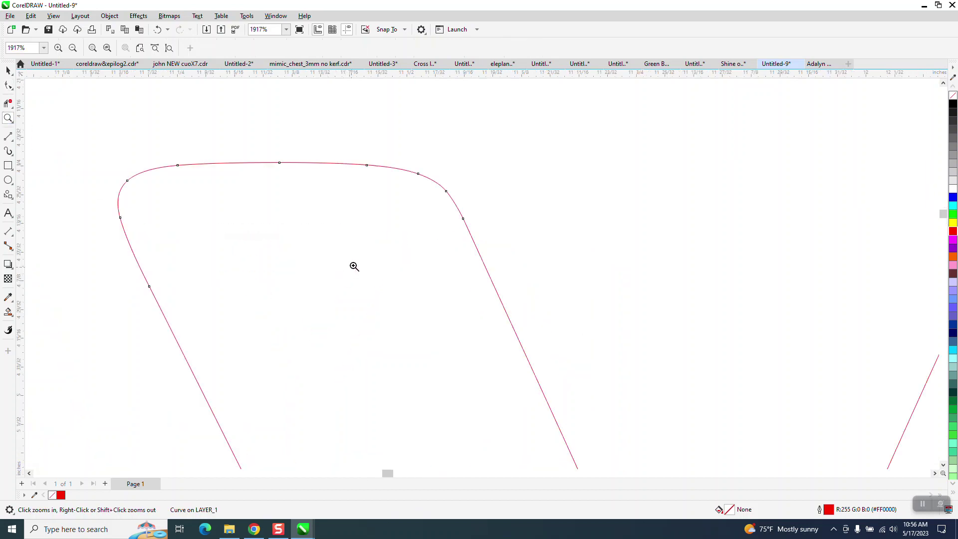
{"action": "right_click", "coordinate": [379, 245]}
{"action": "scroll", "coordinate": [380, 243], "scroll_direction": "down", "scroll_amount": 2}
{"action": "scroll", "coordinate": [224, 207], "scroll_direction": "down", "scroll_amount": 2}
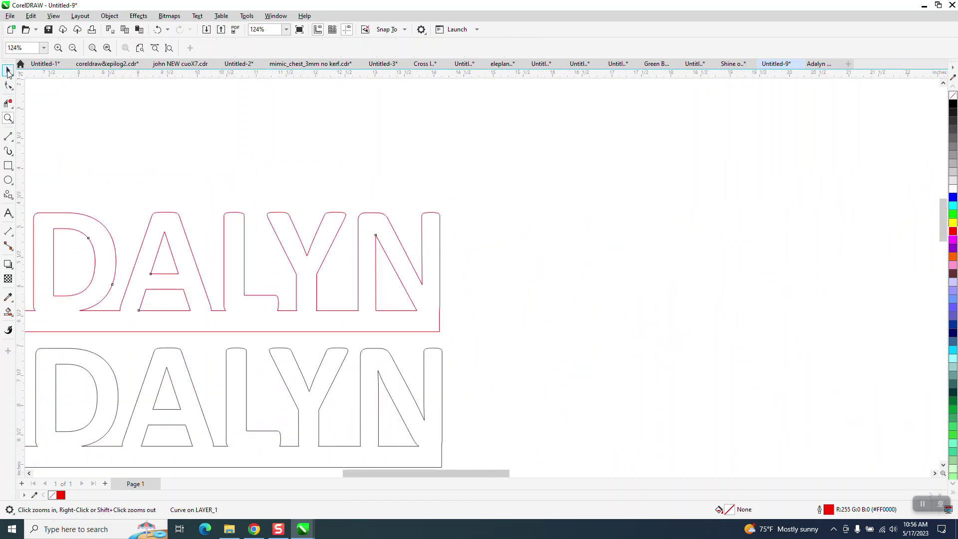
Step: Zoom in on the A, L and Y and delete the L's three extra top nodes
{"action": "key", "text": "space"}
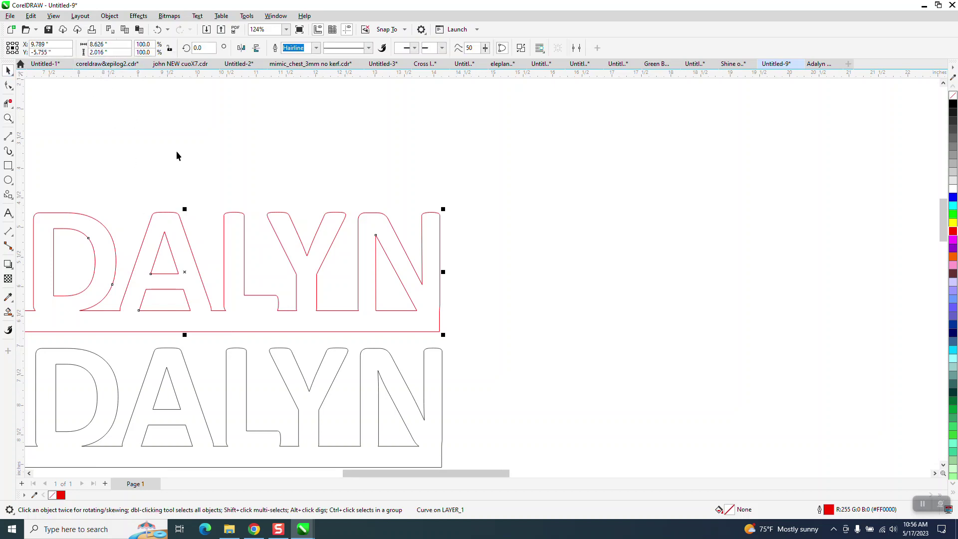
{"action": "left_click", "coordinate": [9, 119]}
{"action": "left_click_drag", "start_coordinate": [124, 197], "coordinate": [357, 278]}
{"action": "left_click", "coordinate": [8, 85]}
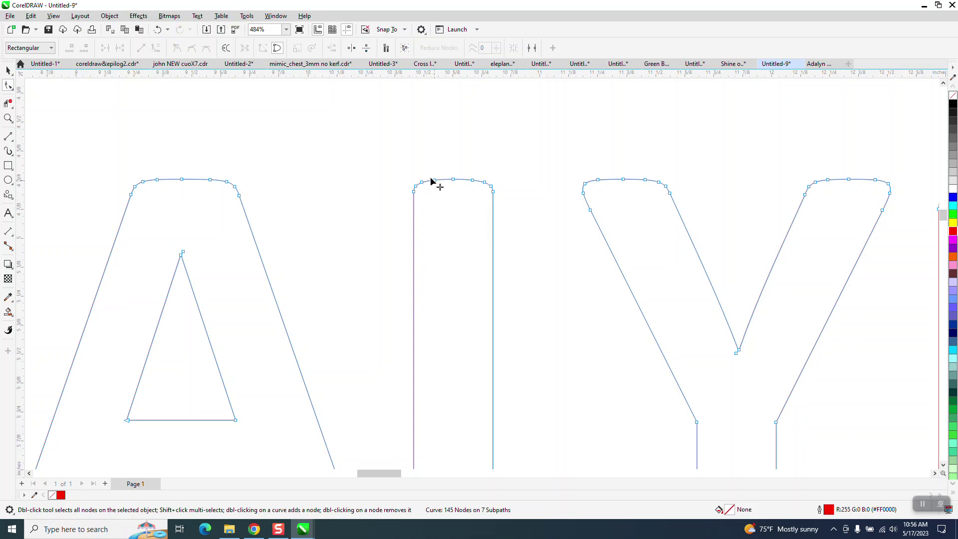
{"action": "left_click_drag", "start_coordinate": [465, 190], "coordinate": [477, 194]}
{"action": "key", "text": "Delete"}
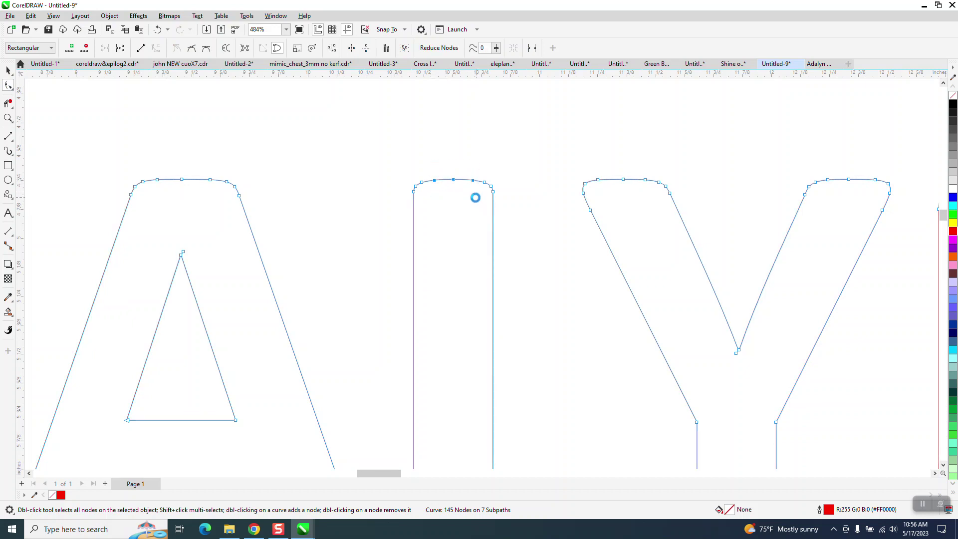
Step: Delete the extra nodes atop both arms of the Y
{"action": "left_click_drag", "start_coordinate": [631, 198], "coordinate": [651, 199]}
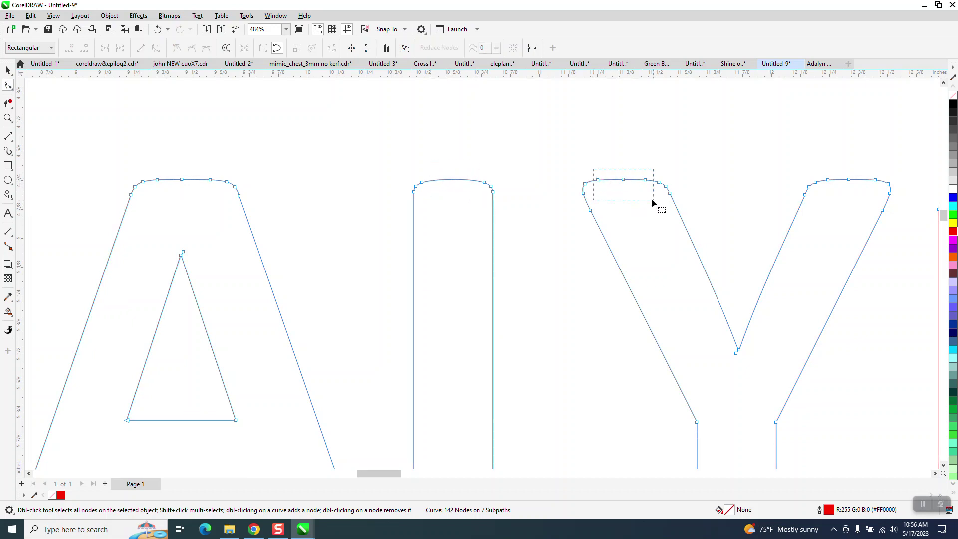
{"action": "key", "text": "Delete"}
{"action": "left_click_drag", "start_coordinate": [819, 169], "coordinate": [876, 193]}
{"action": "key", "text": "Delete"}
Step: Delete the A's extra top nodes and inner triangle apex node, undoing one bad deletion
{"action": "left_click_drag", "start_coordinate": [224, 170], "coordinate": [151, 205]}
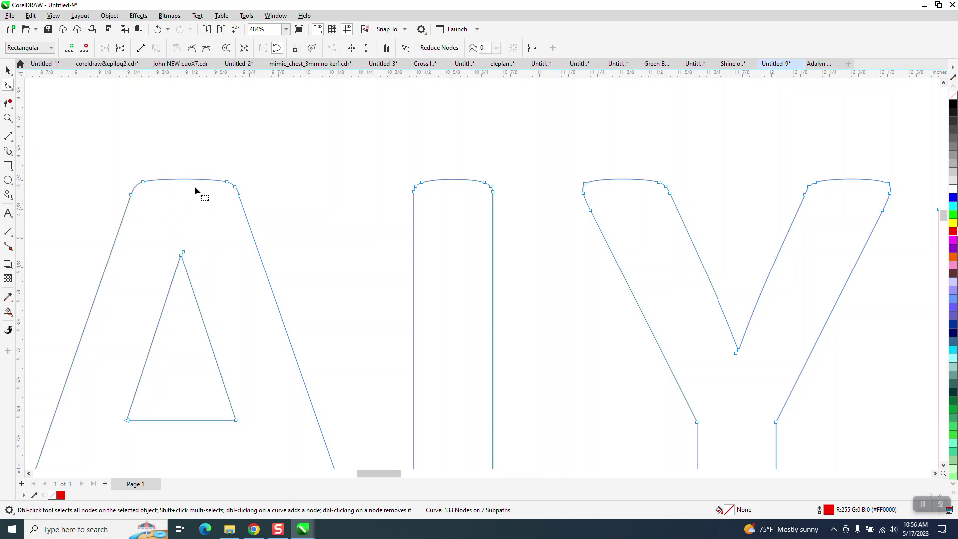
{"action": "key", "text": "Delete"}
{"action": "left_click", "coordinate": [234, 186]}
{"action": "key", "text": "Delete"}
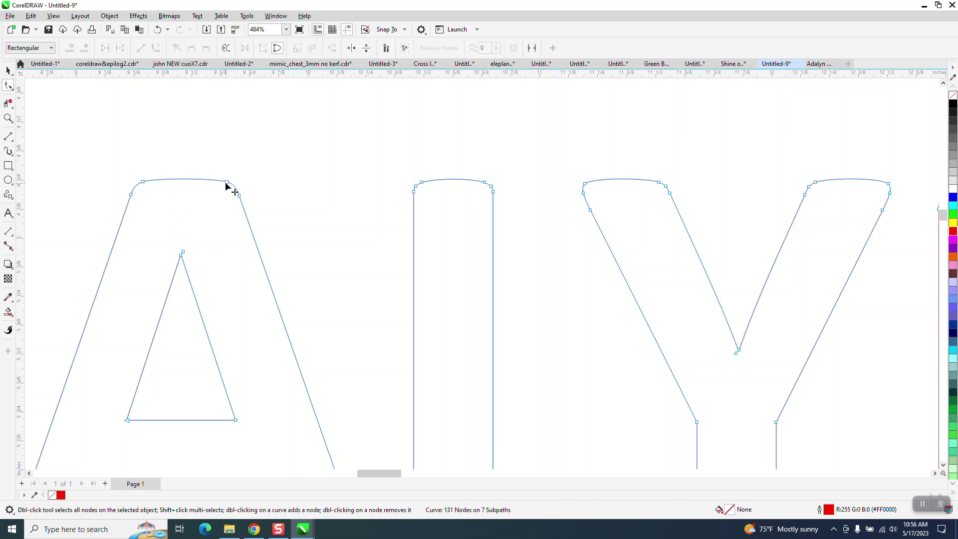
{"action": "left_click", "coordinate": [228, 183]}
{"action": "key", "text": "Delete"}
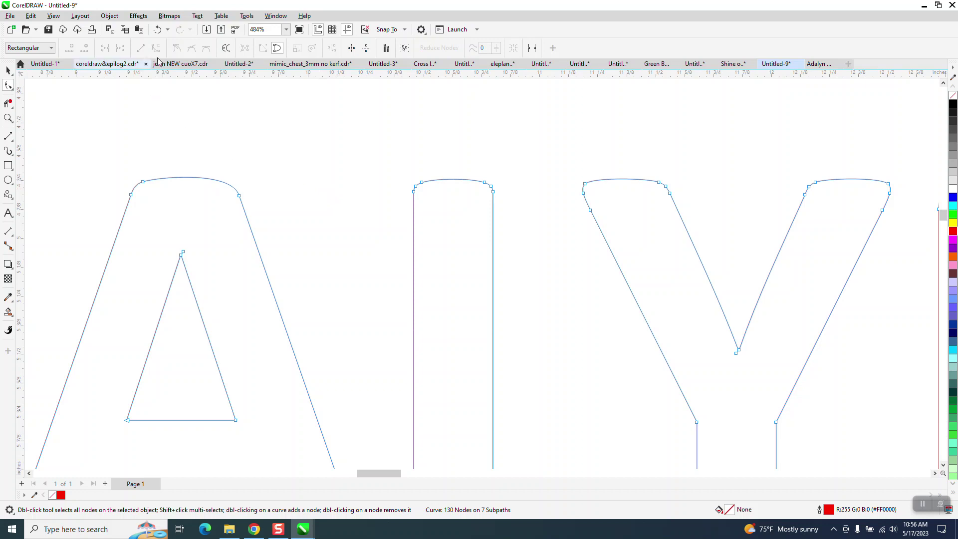
{"action": "left_click", "coordinate": [157, 31]}
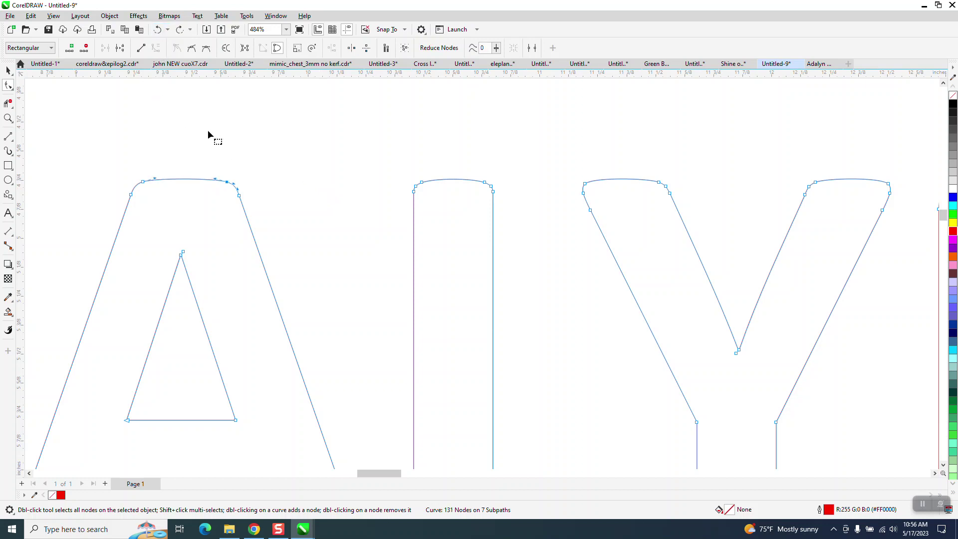
{"action": "double_click", "coordinate": [181, 254]}
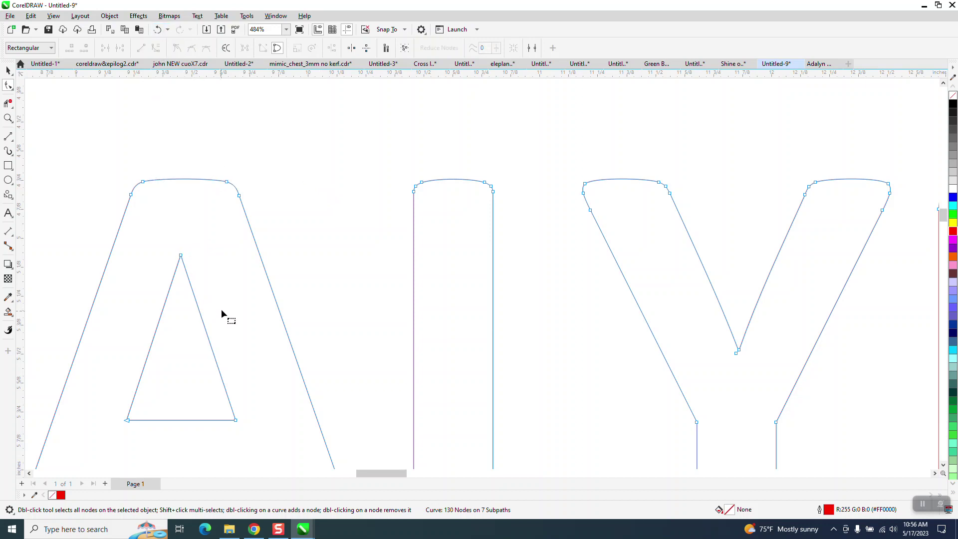
{"action": "scroll", "coordinate": [222, 310], "scroll_direction": "down", "scroll_amount": 3}
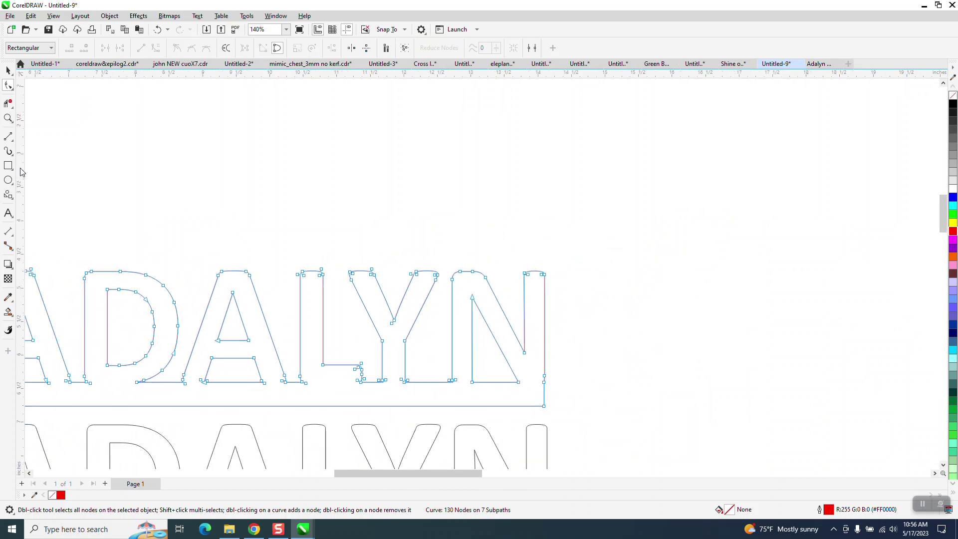
Step: Delete surplus nodes on the D's right side and inner curve
{"action": "left_click", "coordinate": [7, 119]}
{"action": "scroll", "coordinate": [124, 254], "scroll_direction": "down", "scroll_amount": 1}
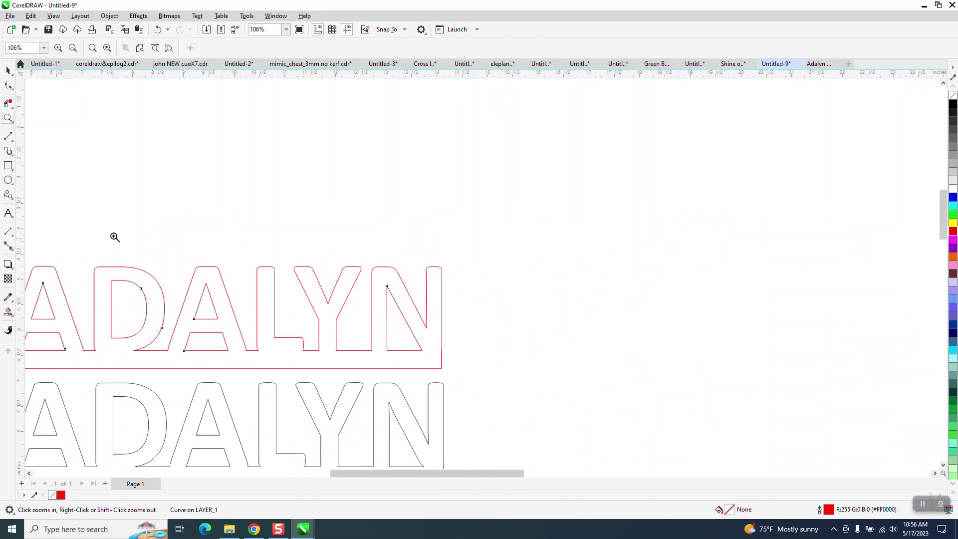
{"action": "scroll", "coordinate": [101, 161], "scroll_direction": "down", "scroll_amount": 2}
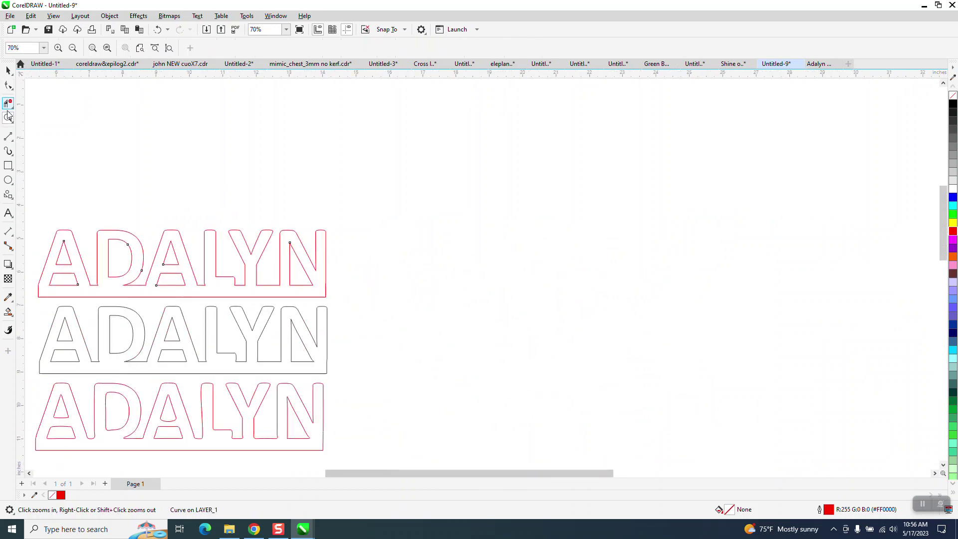
{"action": "left_click_drag", "start_coordinate": [53, 220], "coordinate": [197, 297]}
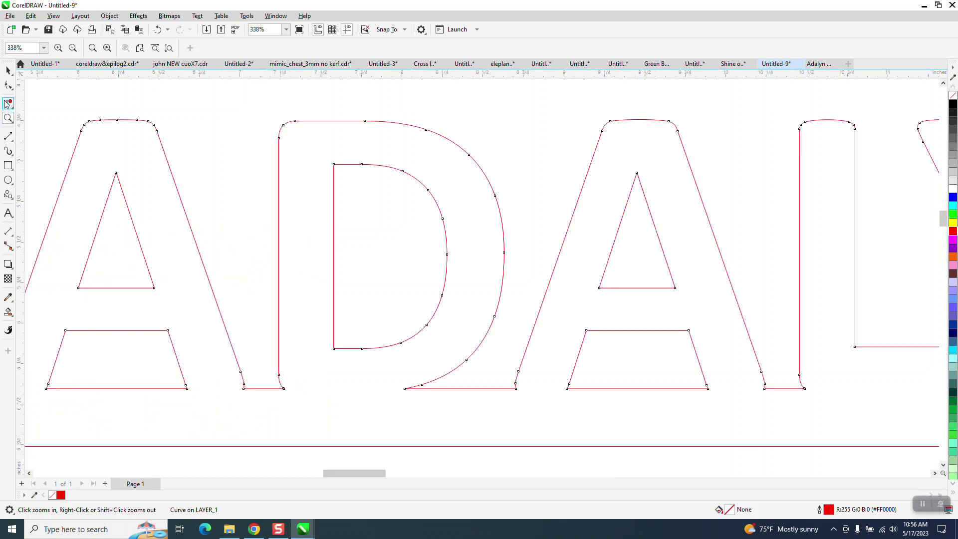
{"action": "left_click", "coordinate": [8, 85]}
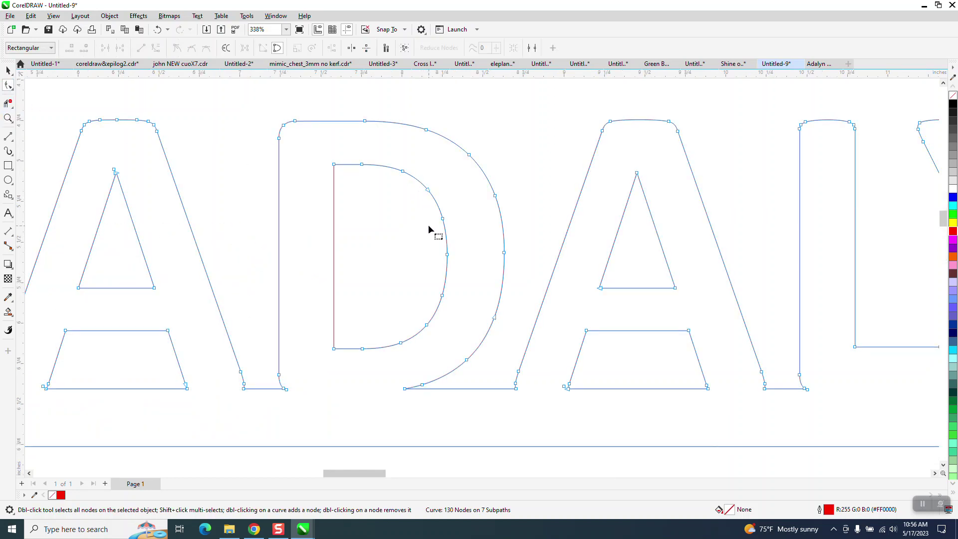
{"action": "left_click_drag", "start_coordinate": [421, 212], "coordinate": [526, 280]}
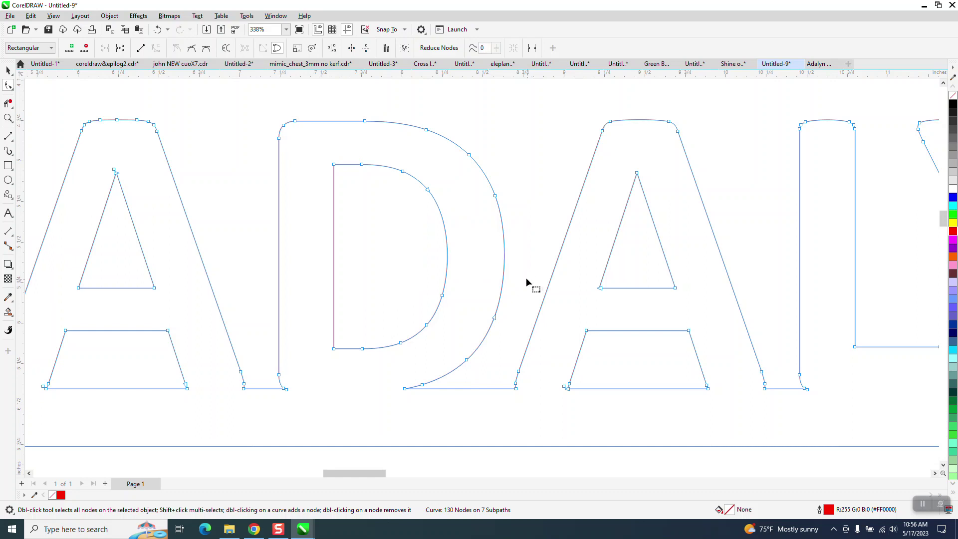
{"action": "key", "text": "Delete"}
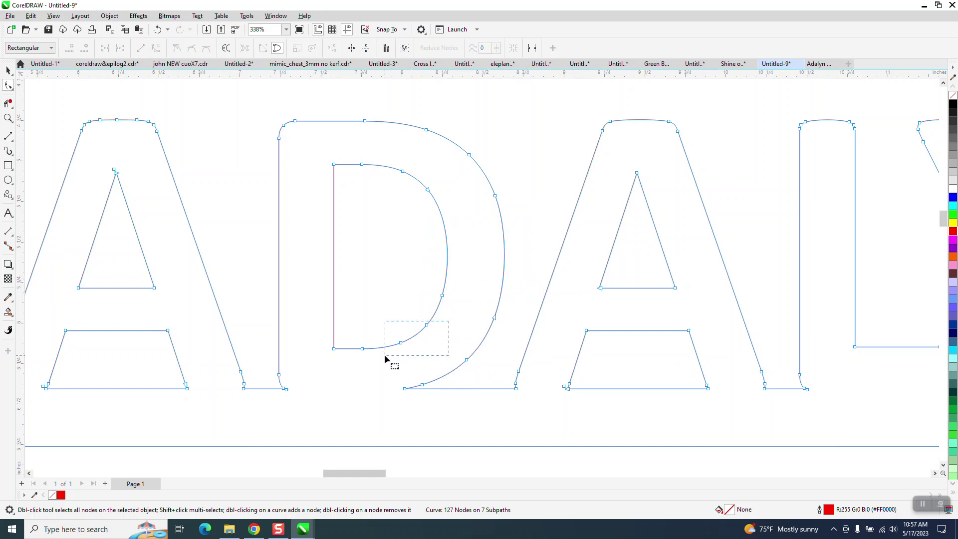
{"action": "left_click_drag", "start_coordinate": [384, 356], "coordinate": [385, 356]}
{"action": "key", "text": "Delete"}
Step: Remove extra nodes from the D's outer curve, undoing one bad deletion
{"action": "left_click", "coordinate": [476, 169]}
{"action": "key", "text": "Delete"}
{"action": "left_click", "coordinate": [432, 128]}
{"action": "key", "text": "Delete"}
{"action": "left_click_drag", "start_coordinate": [486, 349], "coordinate": [458, 367]}
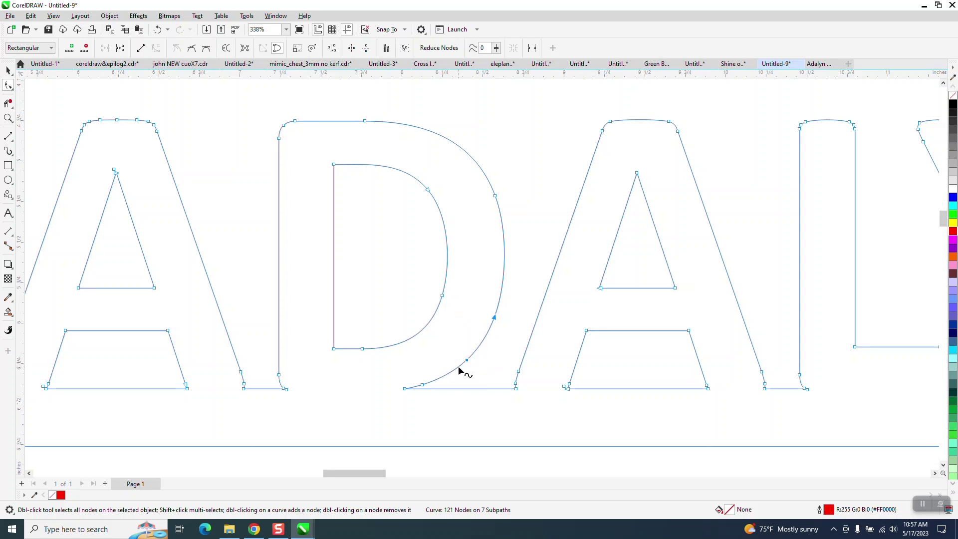
{"action": "key", "text": "Delete"}
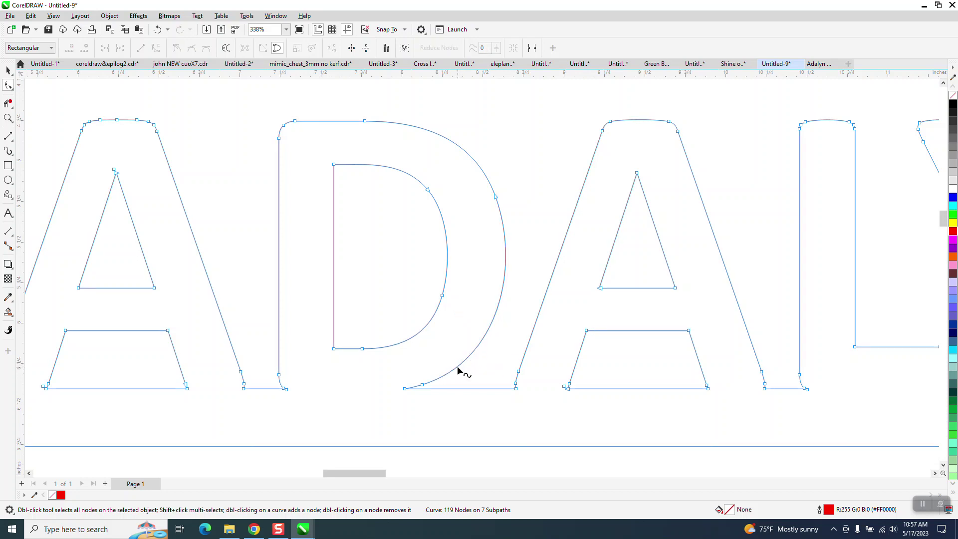
{"action": "left_click", "coordinate": [157, 29]}
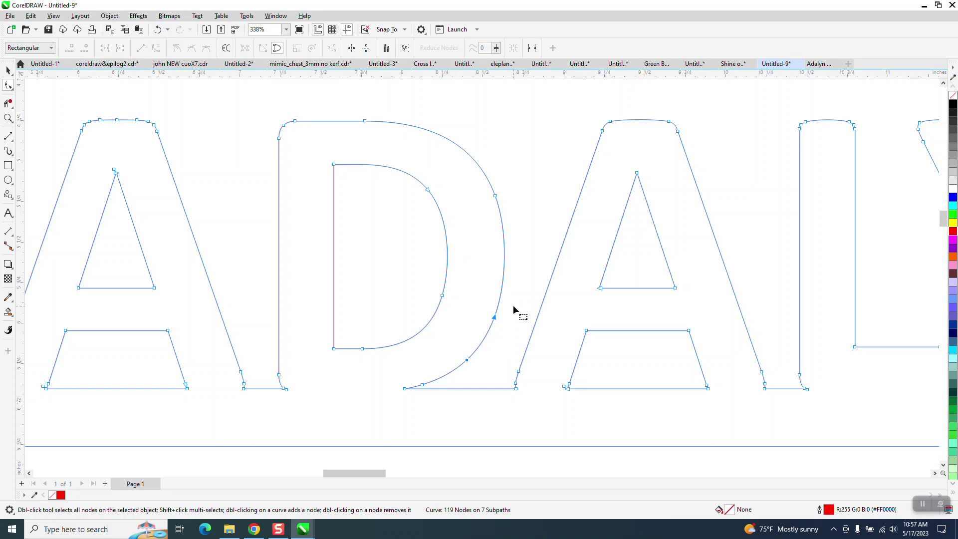
{"action": "left_click_drag", "start_coordinate": [514, 311], "coordinate": [480, 335]}
{"action": "key", "text": "Delete"}
Step: Delete the surplus nodes at the second A's bottom-left, leaving 115 nodes
{"action": "key", "text": "Delete"}
{"action": "left_click", "coordinate": [565, 387]}
{"action": "key", "text": "Delete"}
{"action": "left_click", "coordinate": [569, 385]}
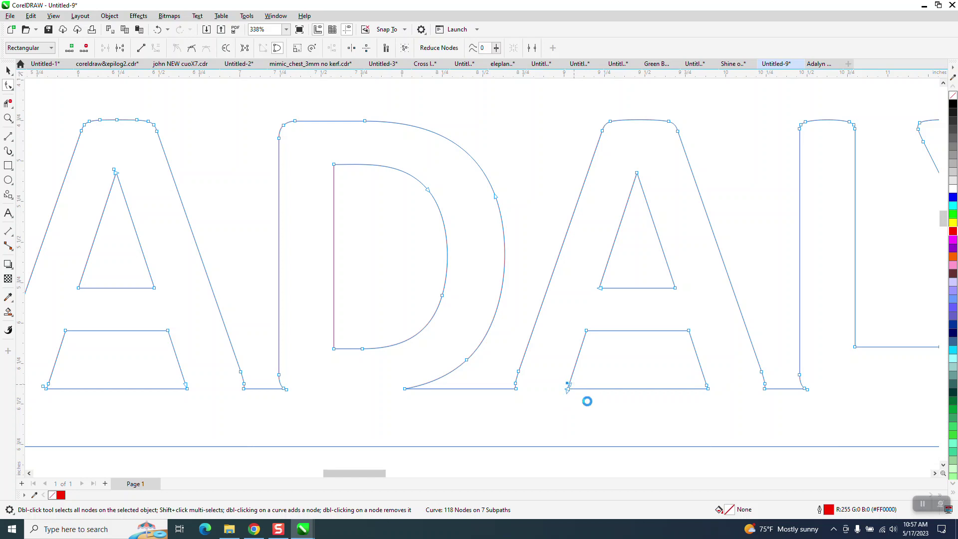
{"action": "key", "text": "Delete"}
{"action": "left_click", "coordinate": [518, 372]}
{"action": "key", "text": "Delete"}
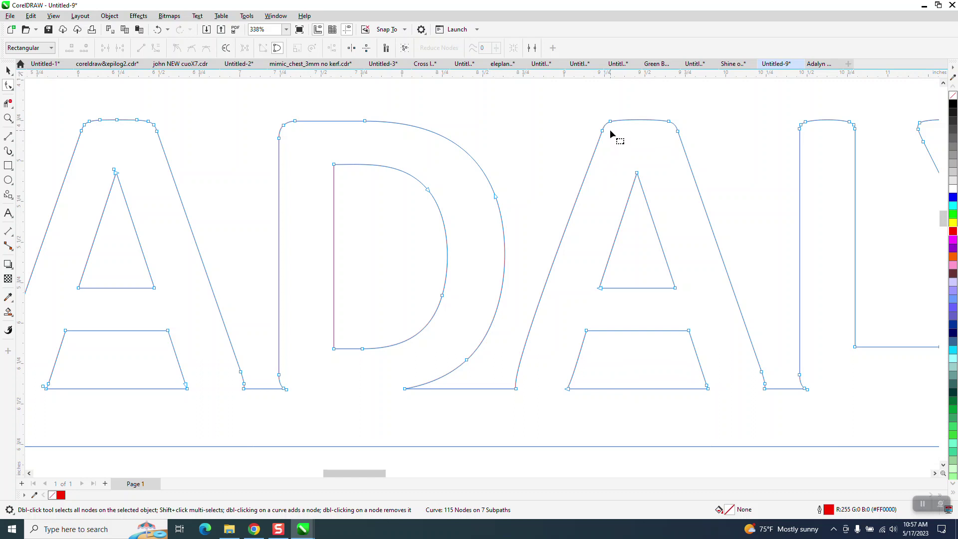
Step: Straighten the second A's curved left stroke with To Line
{"action": "mouse_move", "coordinate": [611, 132]}
{"action": "left_mouse_down"}
{"action": "mouse_move", "coordinate": [543, 342]}
{"action": "mouse_move", "coordinate": [517, 407]}
{"action": "mouse_move", "coordinate": [503, 410]}
{"action": "mouse_move", "coordinate": [543, 234]}
{"action": "mouse_move", "coordinate": [591, 120]}
{"action": "left_mouse_up"}
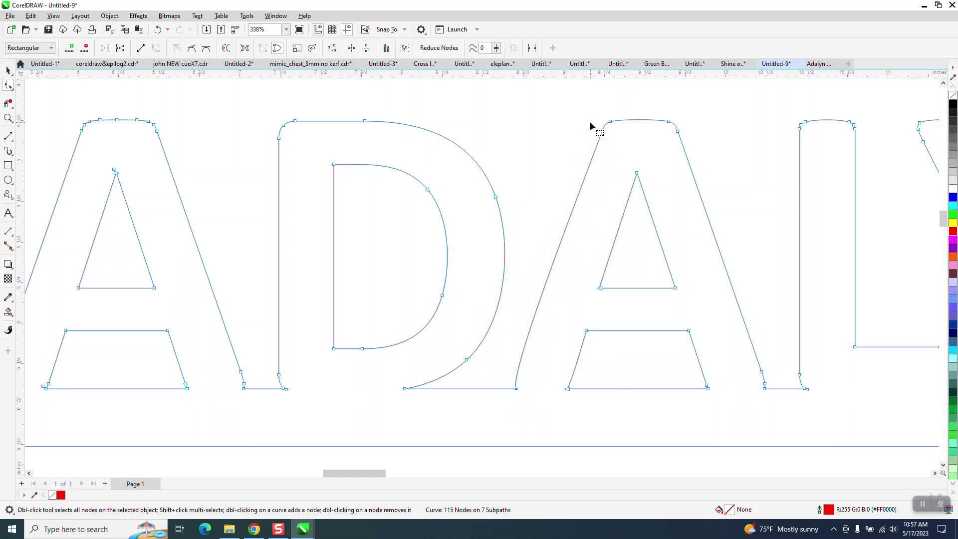
{"action": "right_click", "coordinate": [602, 132]}
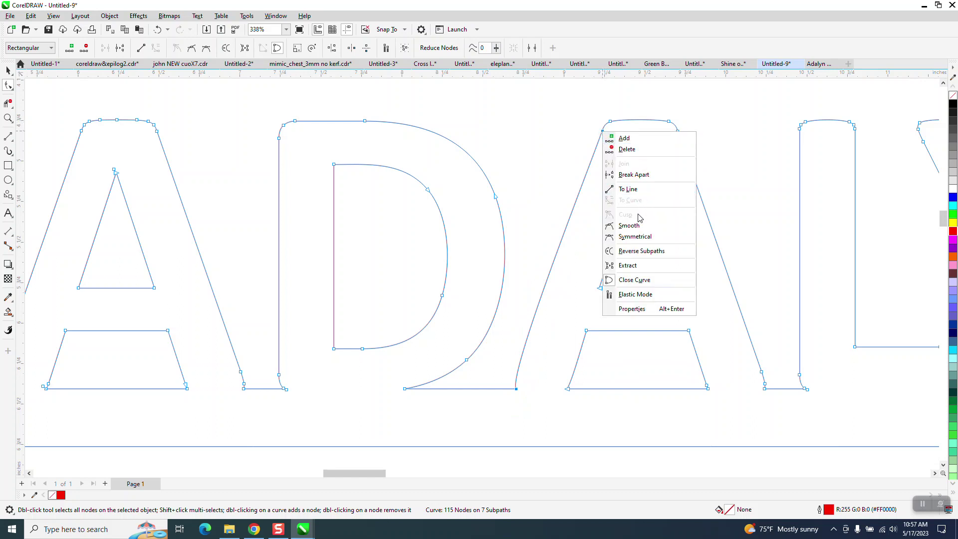
{"action": "left_click", "coordinate": [632, 189]}
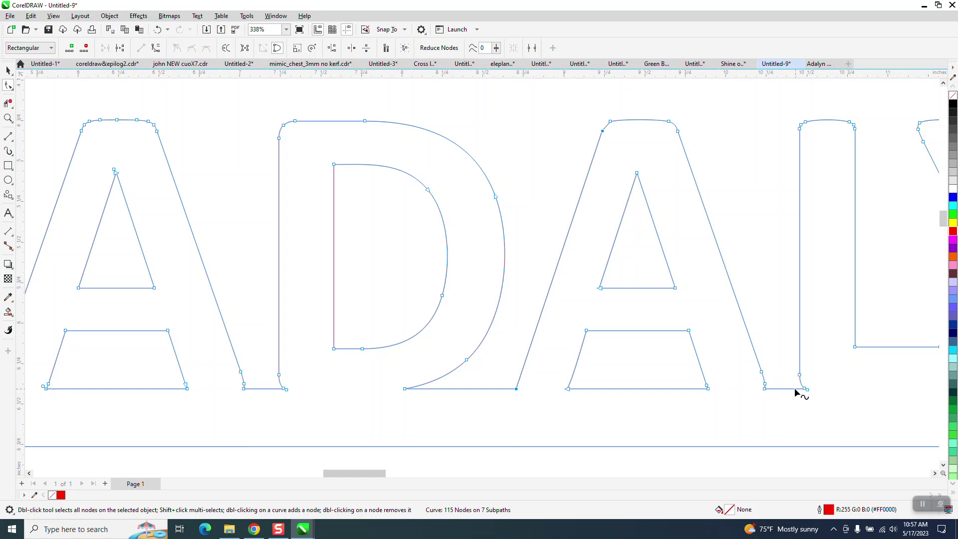
Step: Zoom in on a letter's bottom corner and delete its extra node
{"action": "left_click", "coordinate": [8, 118]}
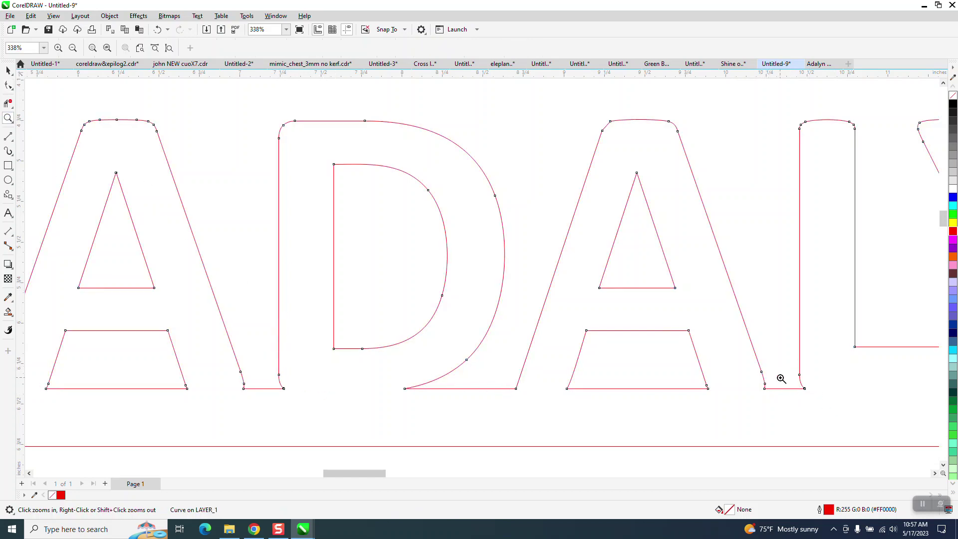
{"action": "left_click_drag", "start_coordinate": [787, 358], "coordinate": [826, 398]}
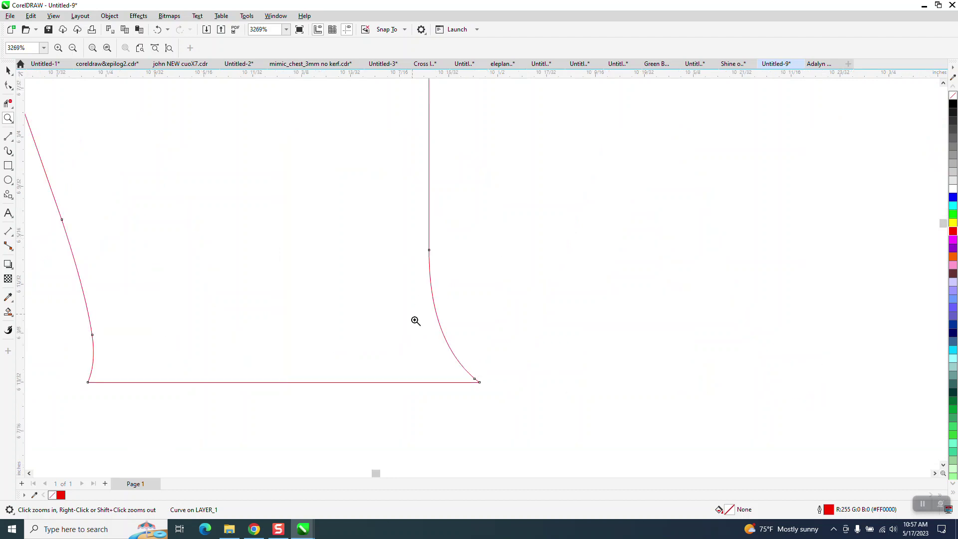
{"action": "left_click", "coordinate": [8, 85]}
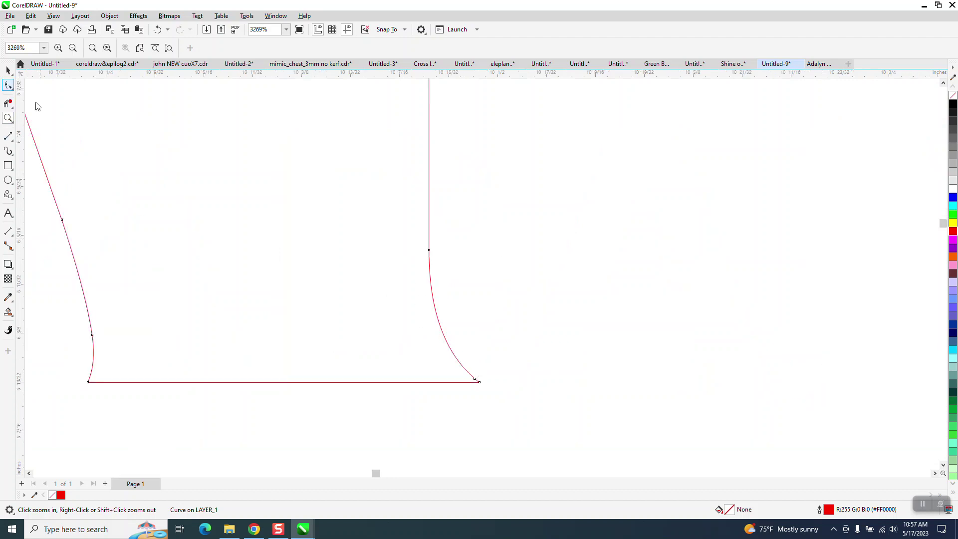
{"action": "left_click", "coordinate": [475, 381]}
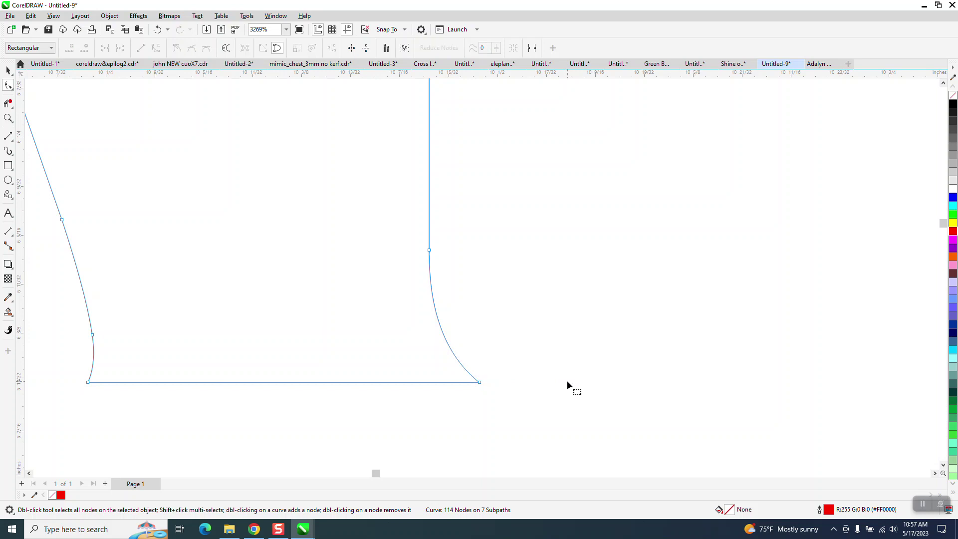
{"action": "key", "text": "Delete"}
Step: Delete the stray nodes near the left curve and corner, then zoom out at 112 nodes
{"action": "scroll", "coordinate": [522, 382], "scroll_direction": "down", "scroll_amount": 1}
{"action": "left_click", "coordinate": [240, 351]}
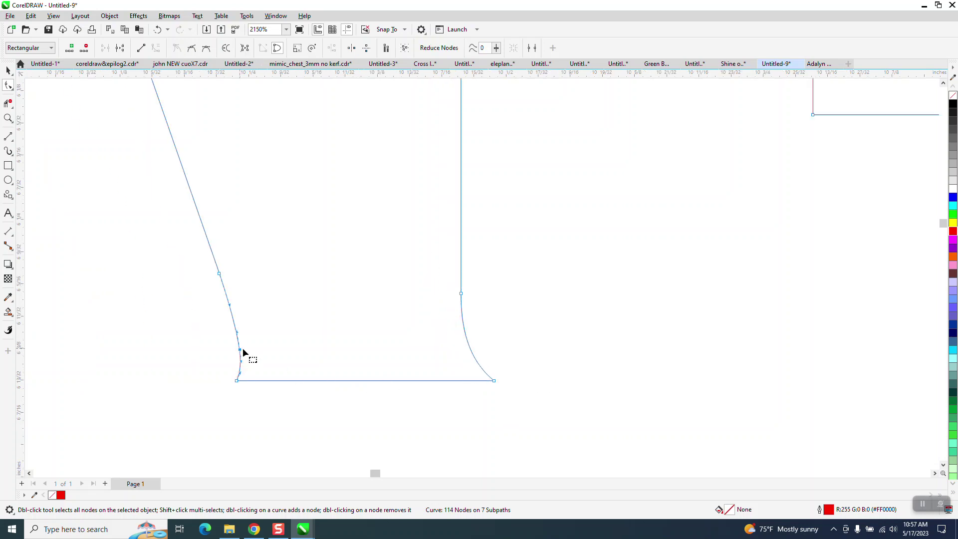
{"action": "key", "text": "Delete"}
{"action": "scroll", "coordinate": [279, 364], "scroll_direction": "down", "scroll_amount": 4}
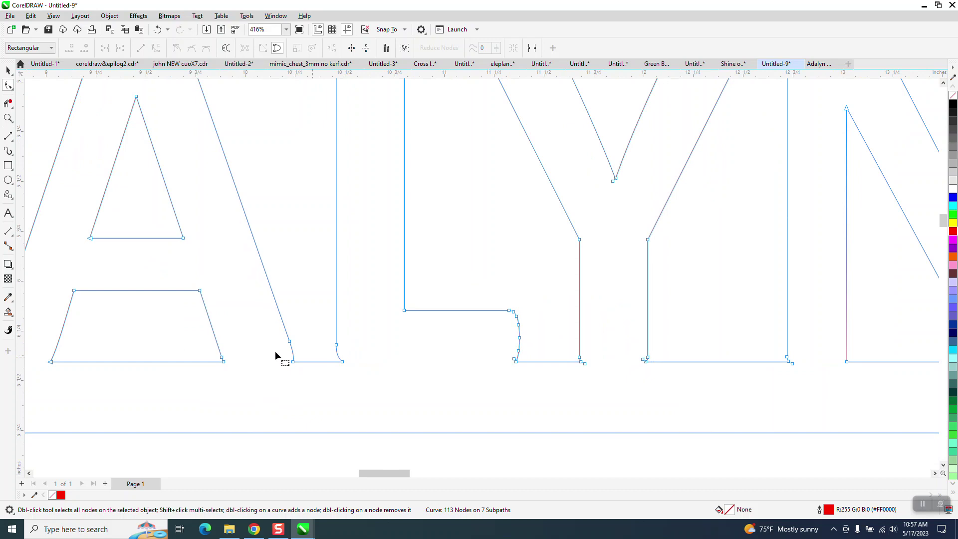
{"action": "left_click", "coordinate": [224, 360]}
{"action": "key", "text": "Delete"}
{"action": "scroll", "coordinate": [279, 369], "scroll_direction": "down", "scroll_amount": 1}
{"action": "scroll", "coordinate": [279, 369], "scroll_direction": "down", "scroll_amount": 1}
{"action": "scroll", "coordinate": [283, 369], "scroll_direction": "down", "scroll_amount": 1}
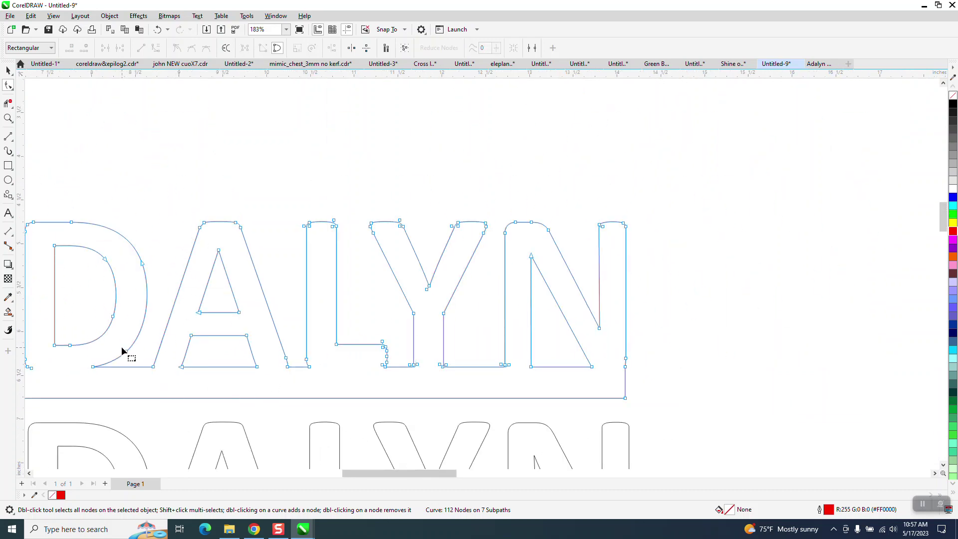
{"action": "scroll", "coordinate": [145, 351], "scroll_direction": "down", "scroll_amount": 1}
{"action": "scroll", "coordinate": [191, 346], "scroll_direction": "down", "scroll_amount": 3}
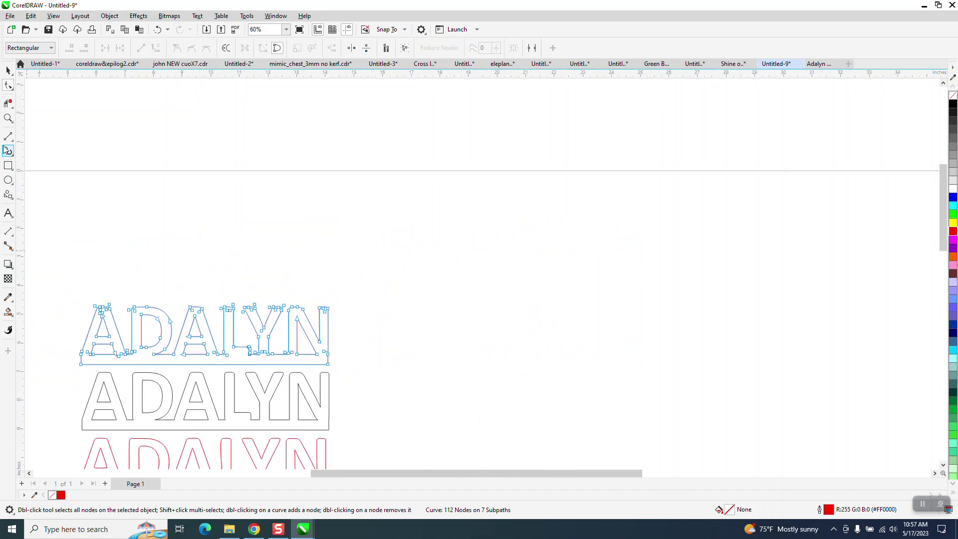
Step: Delete the extra nodes along the first A's top and the stray node at the D's top-left
{"action": "left_click", "coordinate": [9, 119]}
{"action": "left_click_drag", "start_coordinate": [73, 280], "coordinate": [331, 380]}
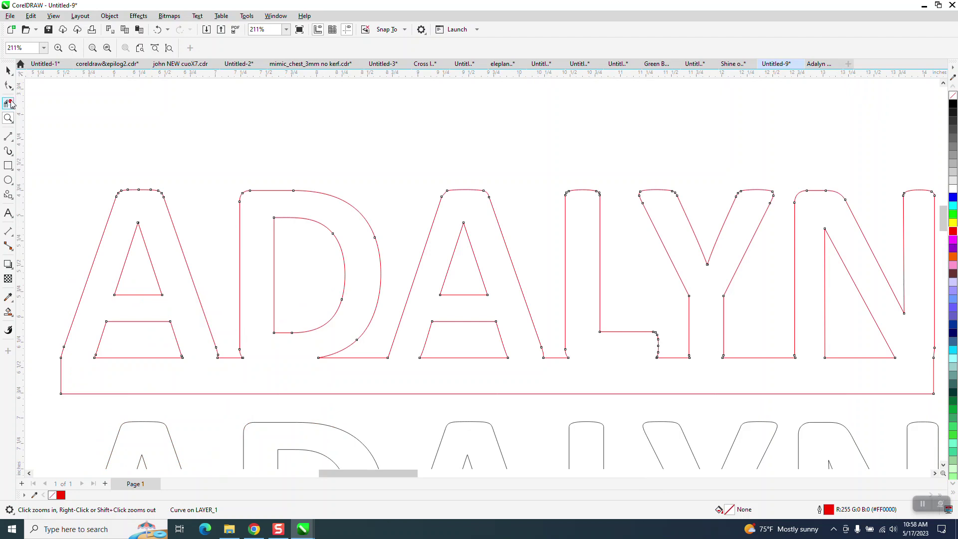
{"action": "left_click", "coordinate": [9, 86]}
{"action": "left_click_drag", "start_coordinate": [123, 184], "coordinate": [157, 204]}
{"action": "key", "text": "Delete"}
{"action": "scroll", "coordinate": [156, 203], "scroll_direction": "down", "scroll_amount": 1}
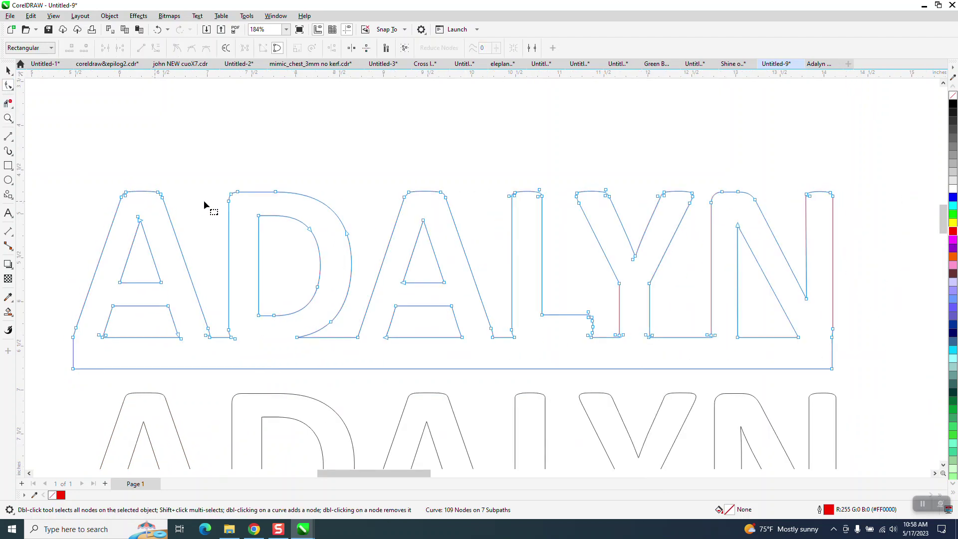
{"action": "left_click", "coordinate": [232, 195]}
{"action": "key", "text": "Delete"}
Step: Remove the extra corner nodes at the D's bottom-right and the left shape's corner
{"action": "left_click", "coordinate": [8, 118]}
{"action": "left_click_drag", "start_coordinate": [167, 307], "coordinate": [329, 377]}
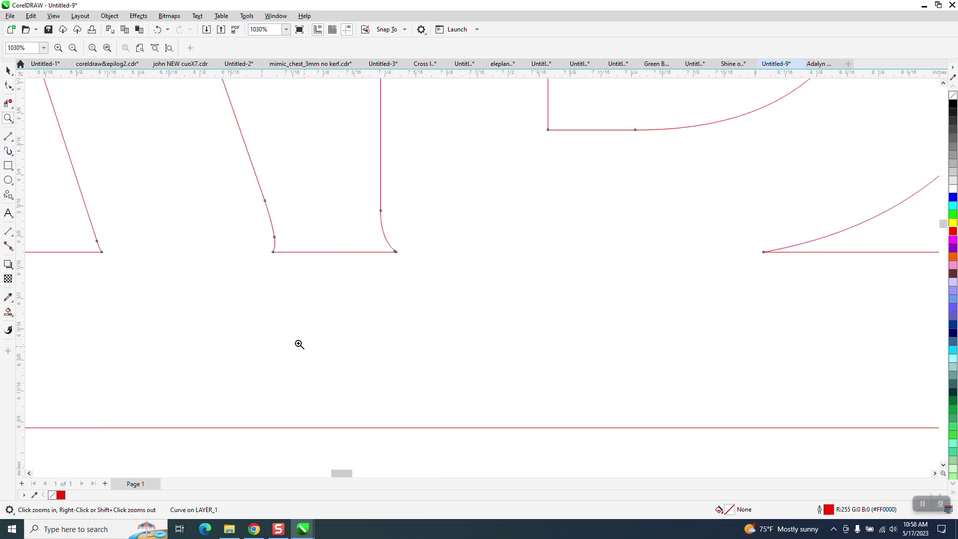
{"action": "left_click", "coordinate": [8, 86]}
{"action": "double_click", "coordinate": [400, 252]}
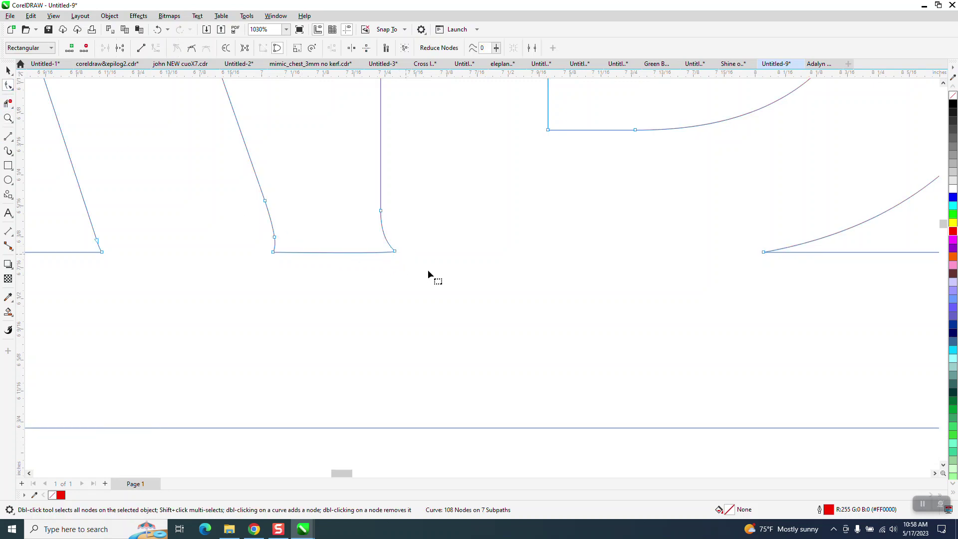
{"action": "scroll", "coordinate": [274, 289], "scroll_direction": "down", "scroll_amount": 1}
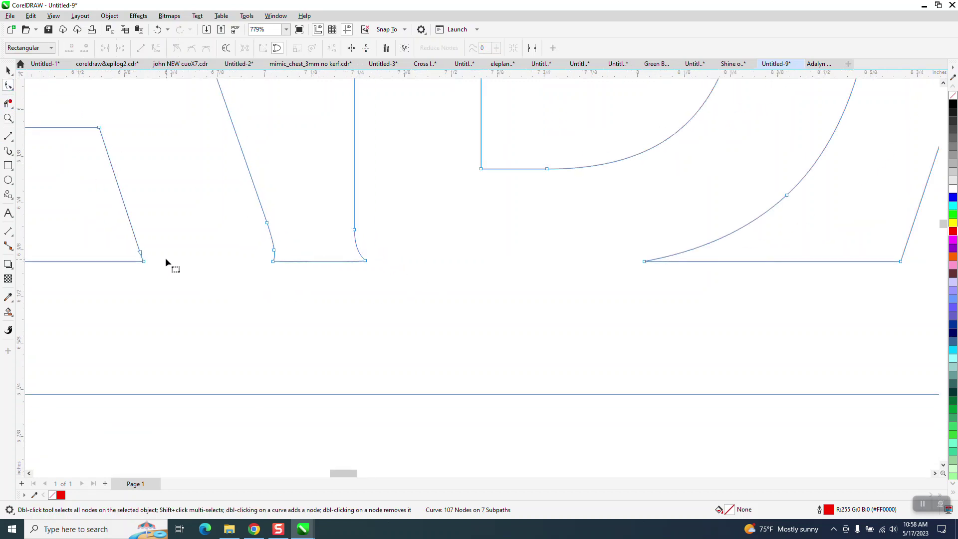
{"action": "double_click", "coordinate": [142, 253]}
{"action": "scroll", "coordinate": [154, 240], "scroll_direction": "down", "scroll_amount": 1}
Step: Straighten the left shape's bottom-right corner segment with To Line, then exit node editing
{"action": "left_click_drag", "start_coordinate": [176, 282], "coordinate": [176, 282]}
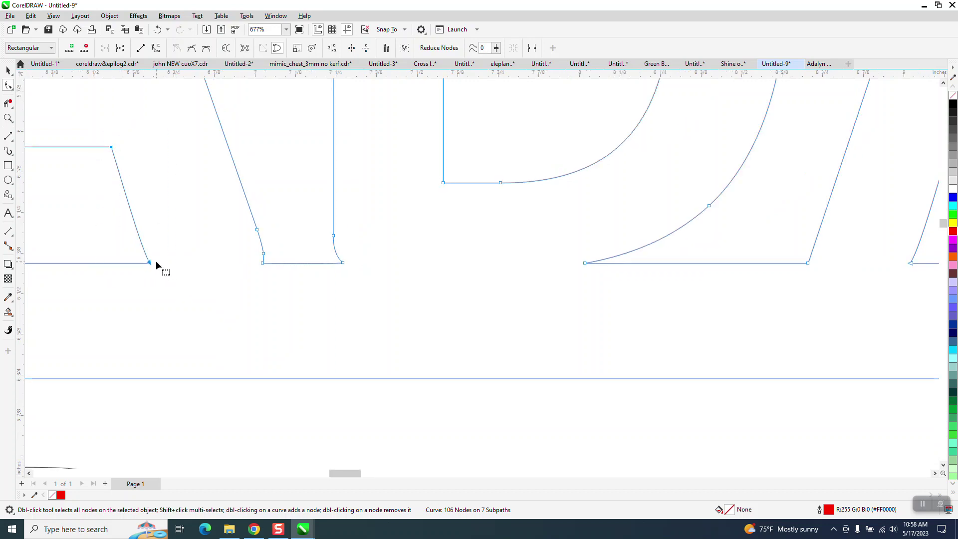
{"action": "right_click", "coordinate": [150, 263]}
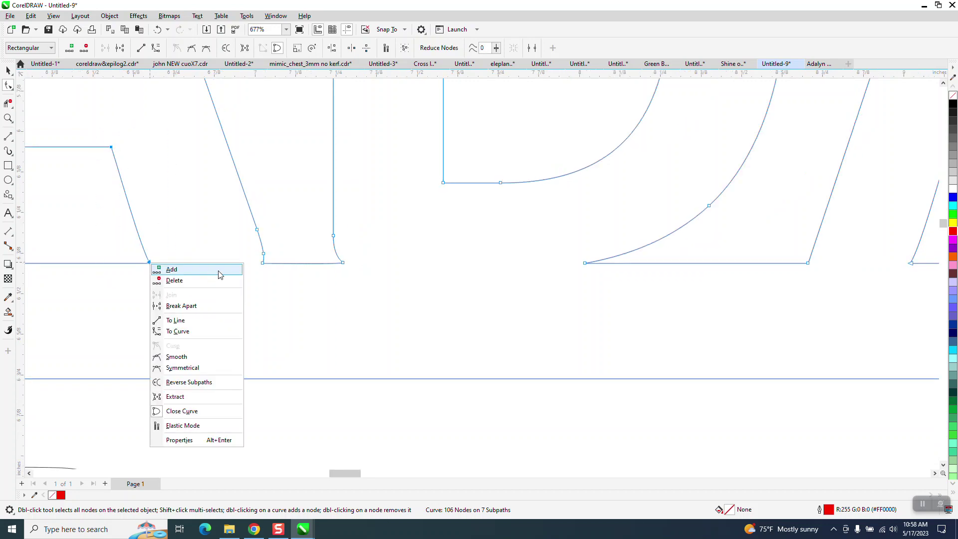
{"action": "left_click", "coordinate": [189, 320]}
{"action": "scroll", "coordinate": [191, 315], "scroll_direction": "down", "scroll_amount": 3}
{"action": "scroll", "coordinate": [188, 310], "scroll_direction": "down", "scroll_amount": 4}
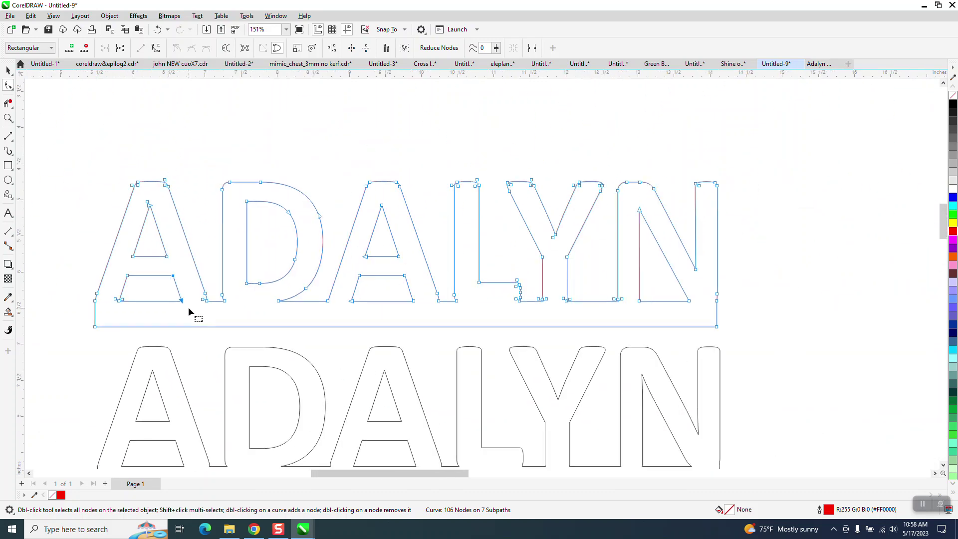
{"action": "key", "text": "space"}
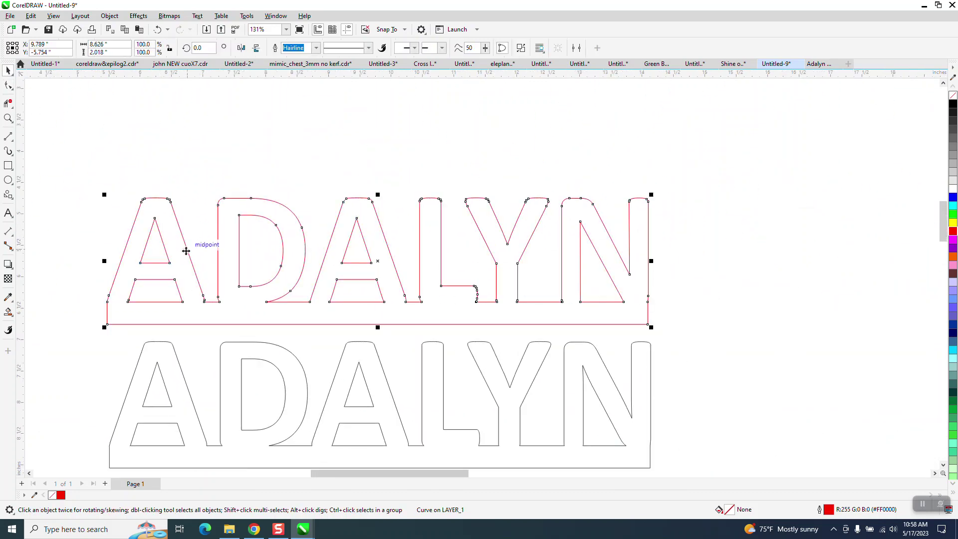
Step: Import Adalyn (1).dxf, accepting the AutoCAD import settings at 8.63 × 2.02 in
{"action": "right_click", "coordinate": [181, 149]}
{"action": "left_click", "coordinate": [207, 203]}
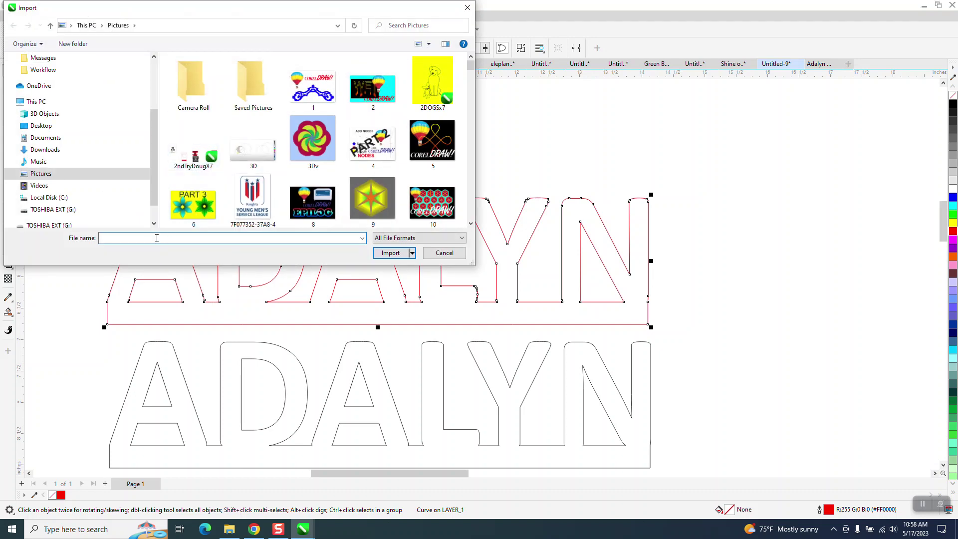
{"action": "type", "text": "a"}
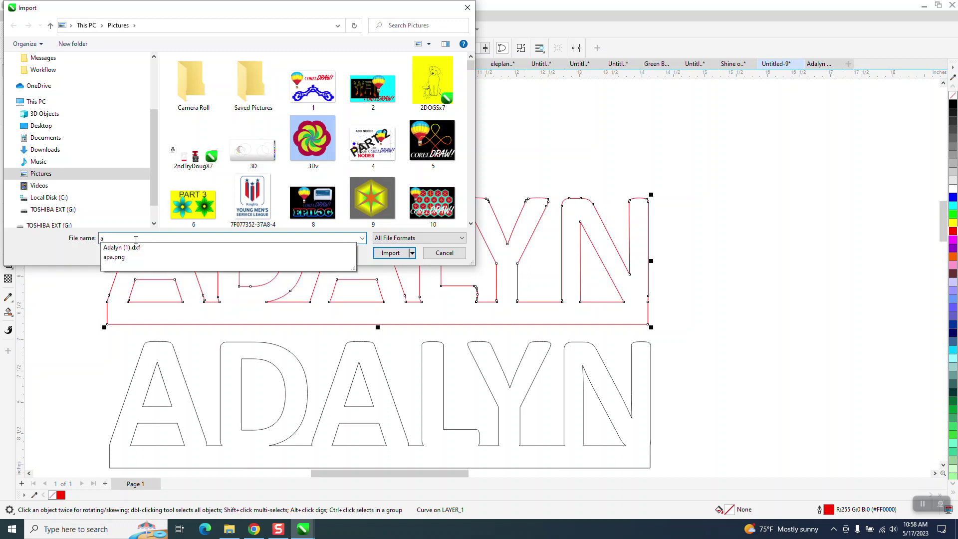
{"action": "left_click", "coordinate": [207, 248]}
{"action": "left_click", "coordinate": [391, 253]}
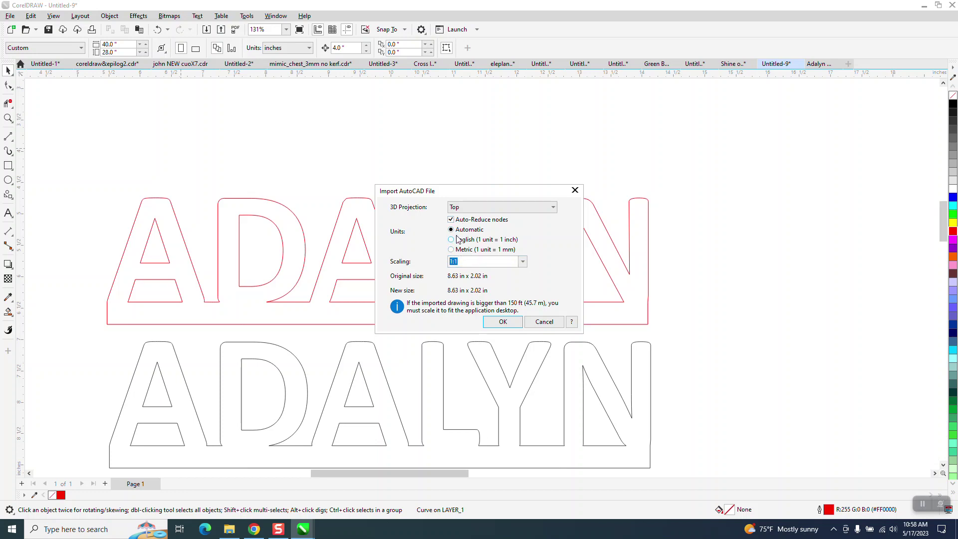
{"action": "left_click", "coordinate": [503, 322]}
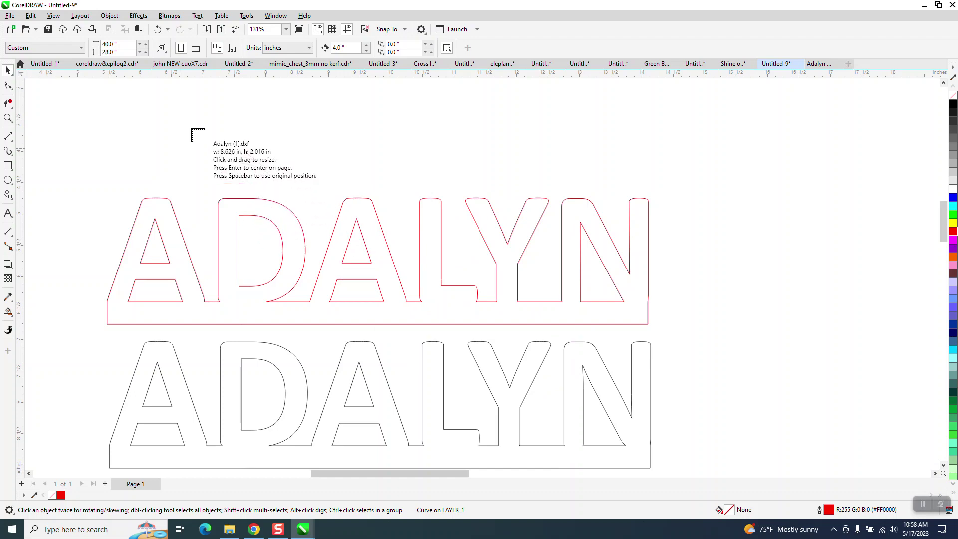
Step: Place the imported ADALYN on the page and move it above the red outline copy
{"action": "left_click", "coordinate": [128, 93]}
{"action": "scroll", "coordinate": [267, 181], "scroll_direction": "down", "scroll_amount": 2}
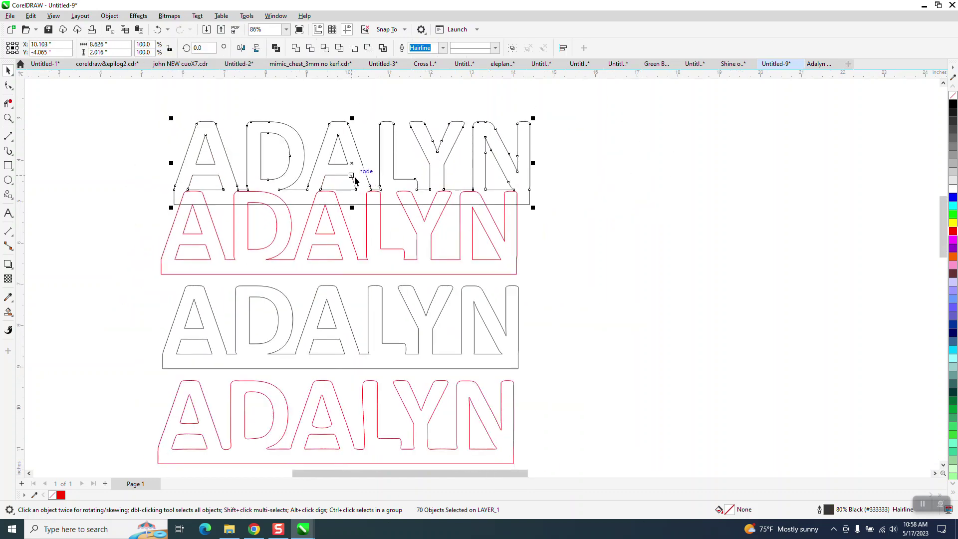
{"action": "left_click_drag", "start_coordinate": [348, 168], "coordinate": [364, 148]}
{"action": "left_click", "coordinate": [9, 85]}
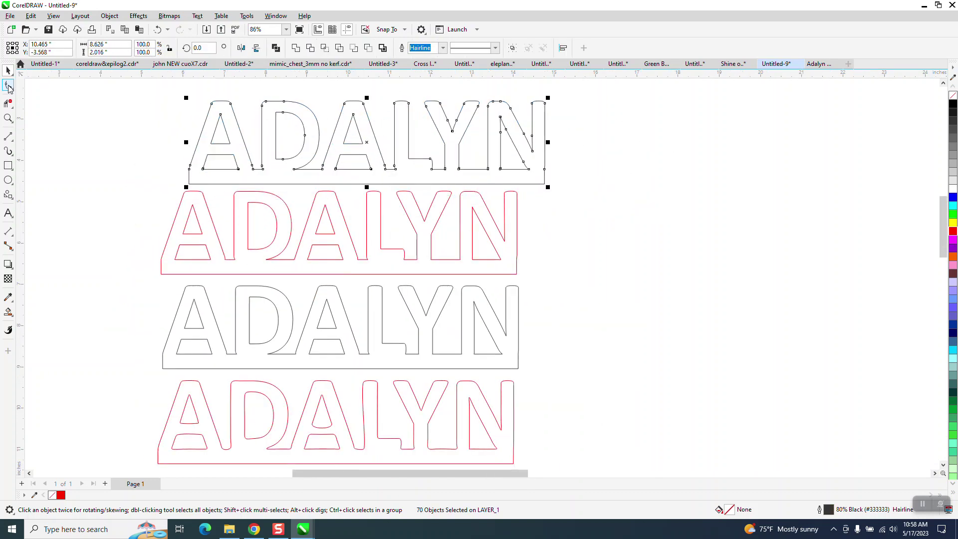
{"action": "left_click", "coordinate": [9, 70]}
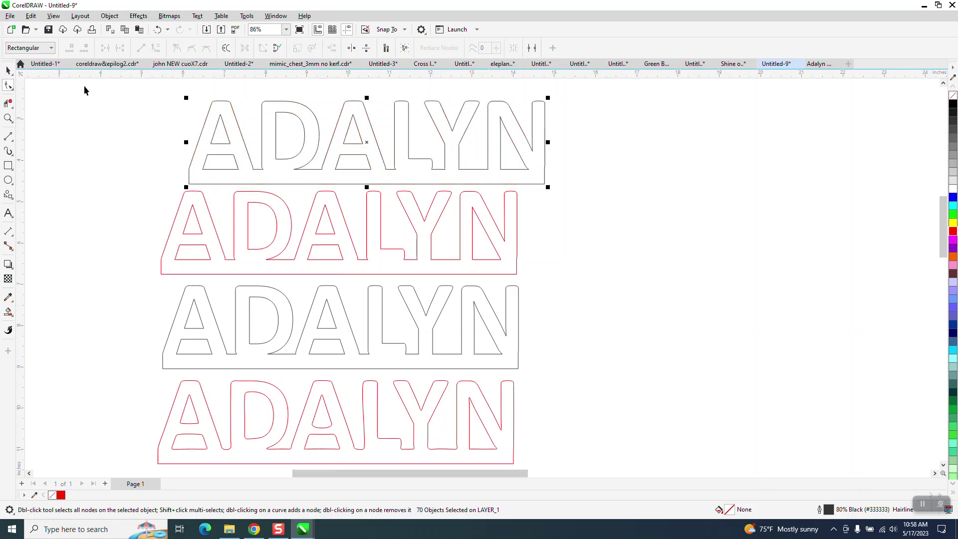
Step: Marquee-select all nodes of the top and second ADALYN outlines to inspect them
{"action": "key", "text": "F10"}
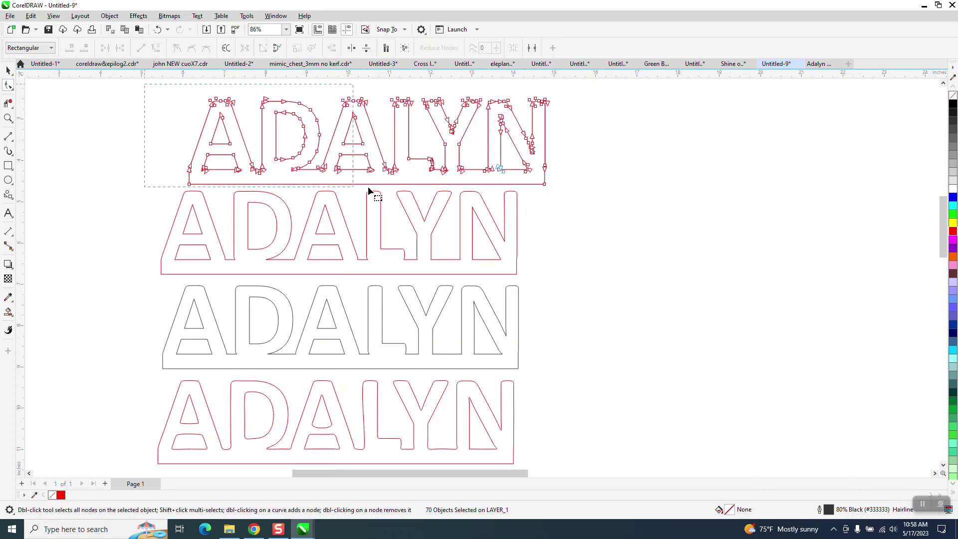
{"action": "left_click_drag", "start_coordinate": [368, 186], "coordinate": [580, 206]}
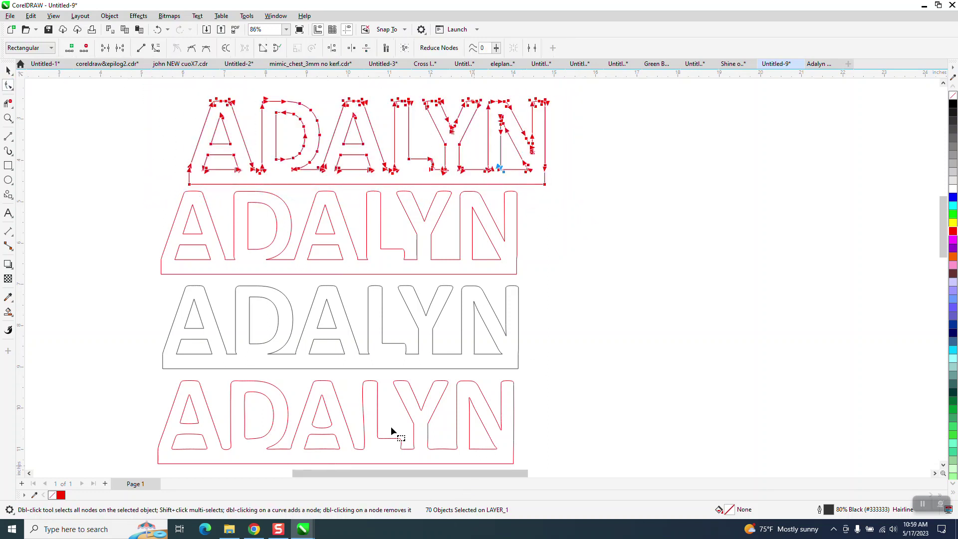
{"action": "left_click", "coordinate": [214, 221]}
{"action": "left_click_drag", "start_coordinate": [145, 182], "coordinate": [579, 288]}
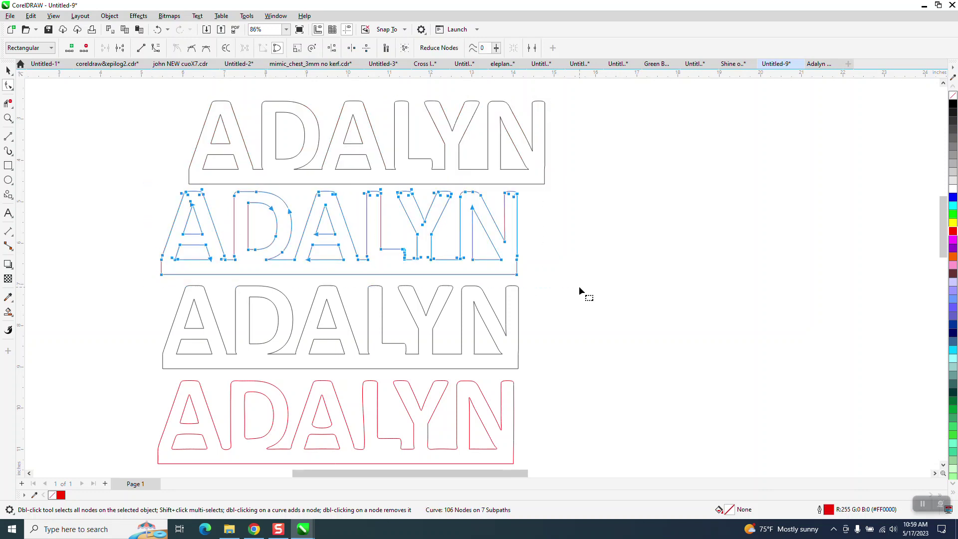
{"action": "left_click", "coordinate": [239, 134]}
{"action": "left_click", "coordinate": [241, 136]}
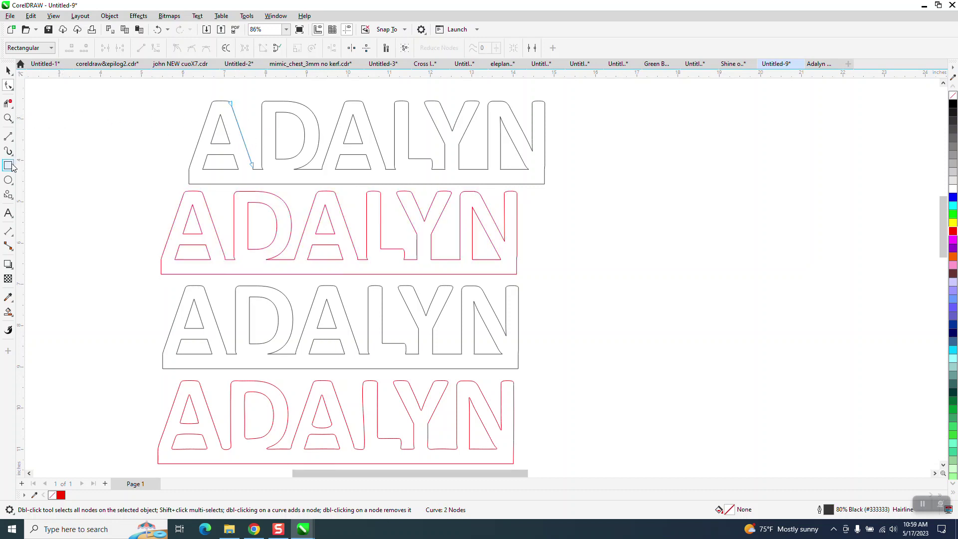
{"action": "left_click", "coordinate": [8, 311]}
Step: Smart-fill the top ADALYN into a red shape and move it to the page's right
{"action": "left_click", "coordinate": [269, 136]}
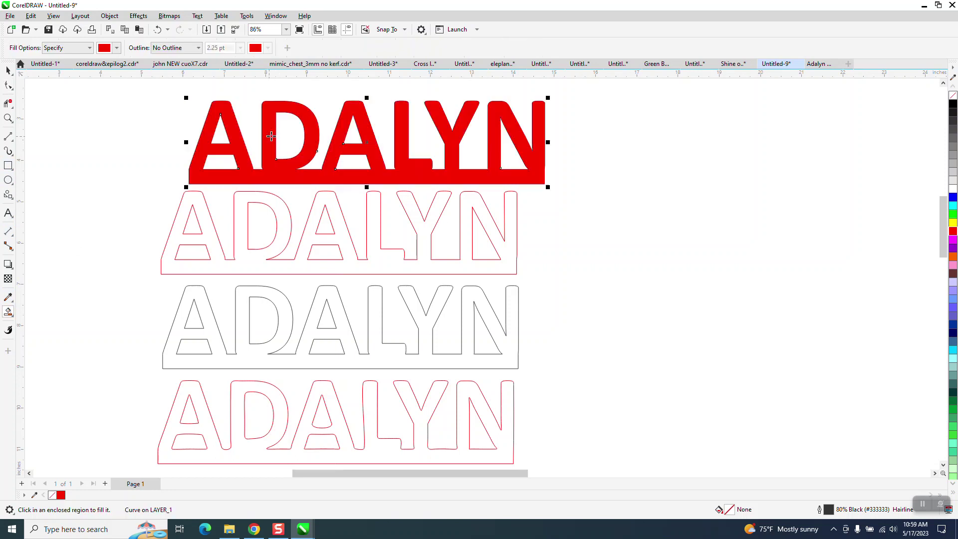
{"action": "left_click", "coordinate": [8, 71]}
{"action": "left_click_drag", "start_coordinate": [369, 140], "coordinate": [744, 283]}
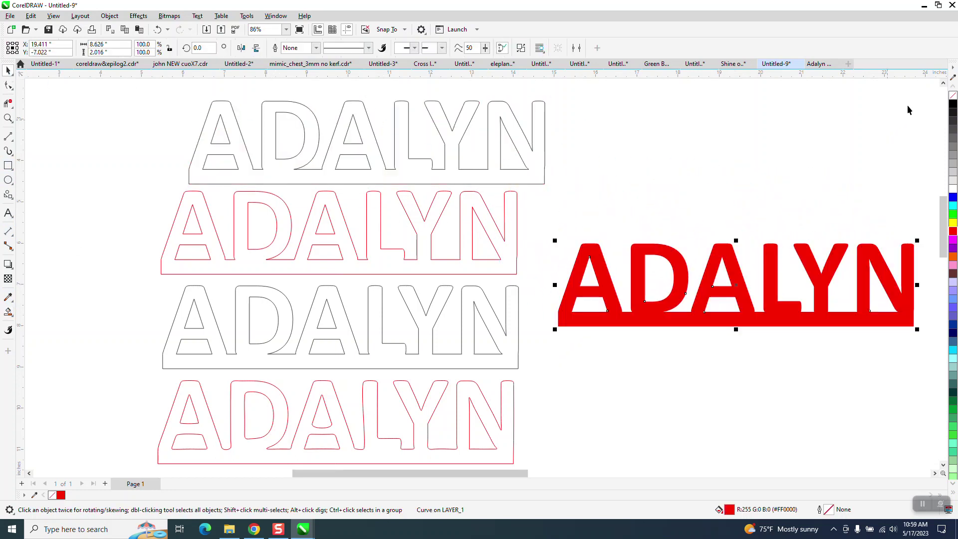
Step: Make the right ADALYN unfilled with a black outline and select all 175 nodes
{"action": "left_click", "coordinate": [953, 95]}
{"action": "right_click", "coordinate": [952, 103]}
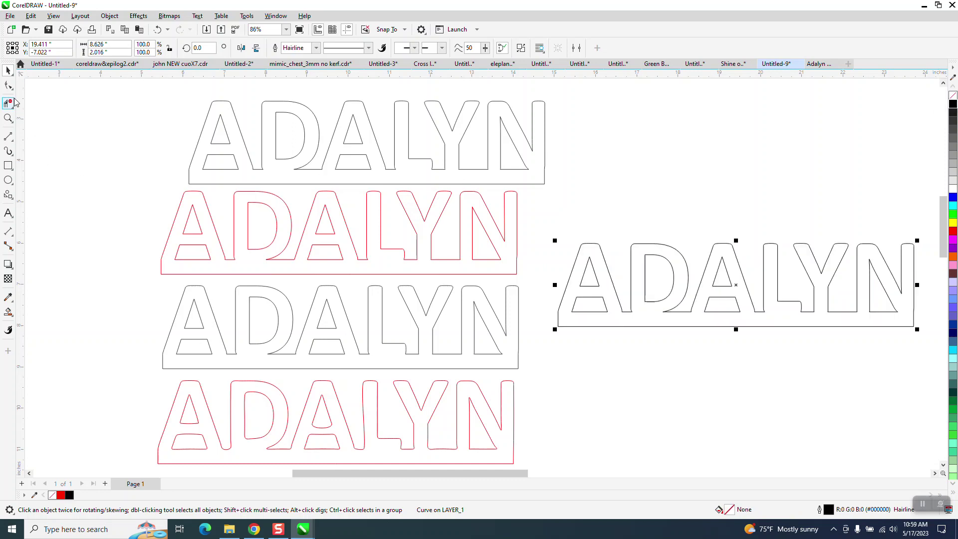
{"action": "left_click", "coordinate": [8, 85]}
{"action": "left_click_drag", "start_coordinate": [551, 210], "coordinate": [923, 344]}
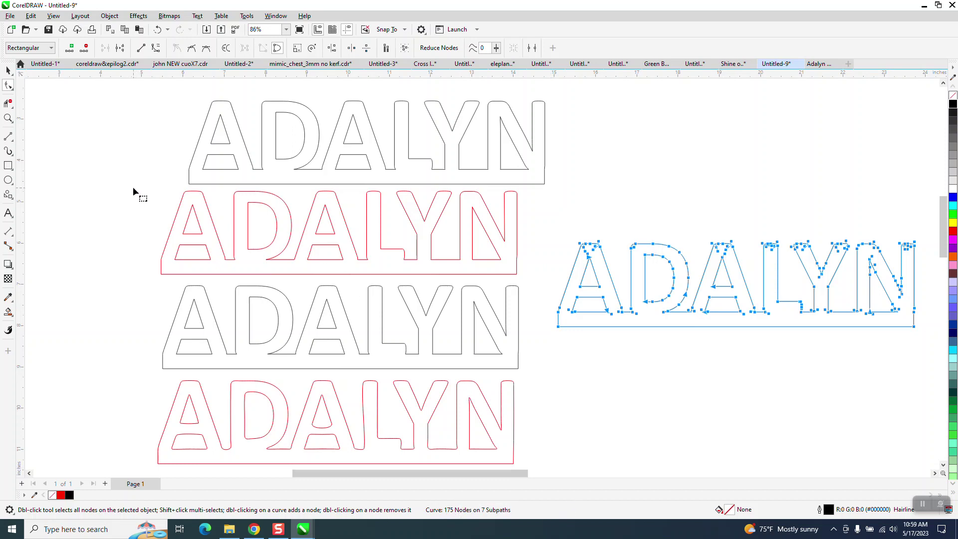
Step: Marquee the red ADALYN to confirm its 106 nodes, then select all right ADALYN nodes
{"action": "left_click_drag", "start_coordinate": [132, 182], "coordinate": [531, 284]}
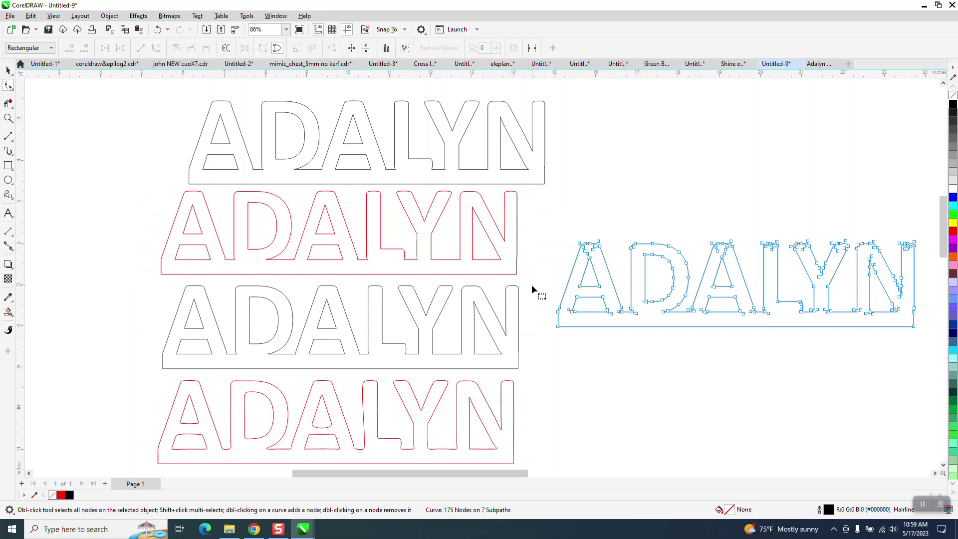
{"action": "left_click", "coordinate": [512, 270]}
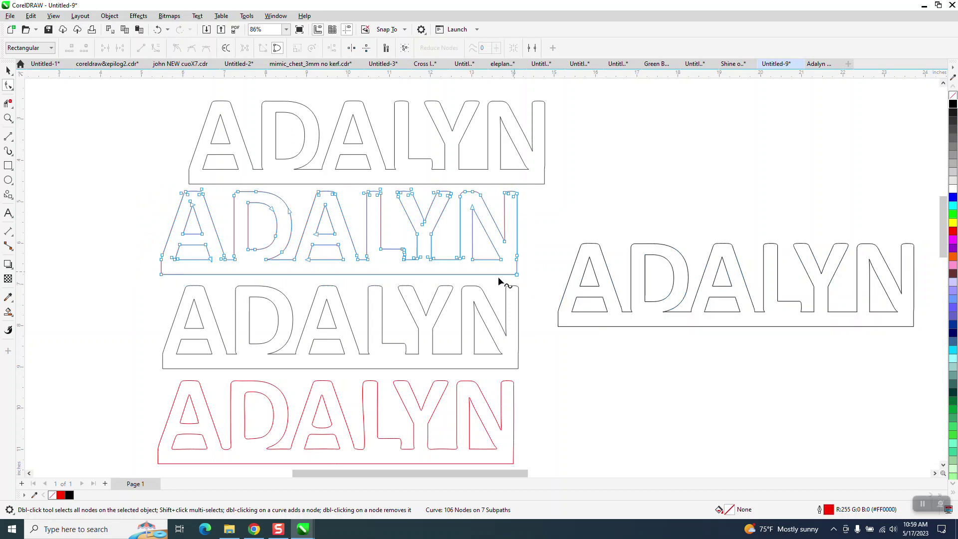
{"action": "left_click_drag", "start_coordinate": [507, 245], "coordinate": [531, 283]}
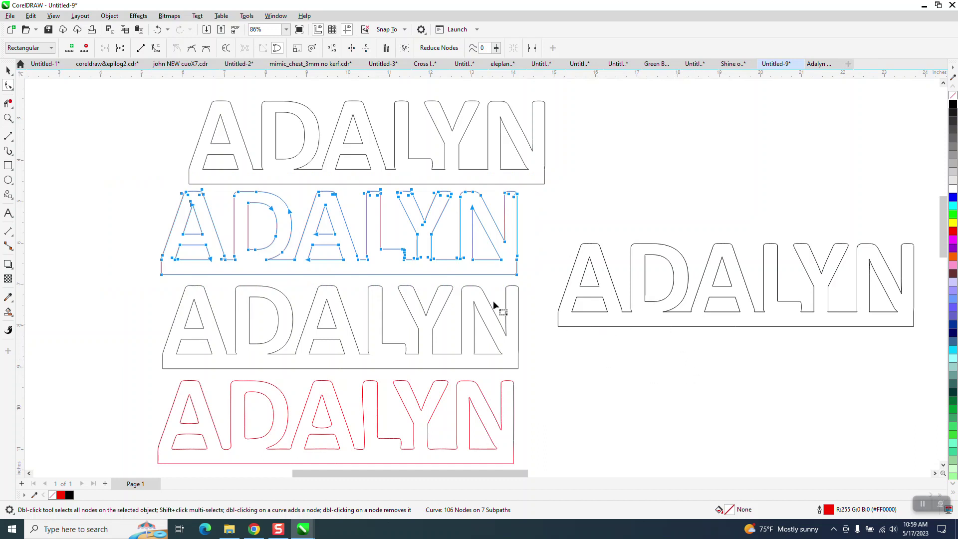
{"action": "left_click", "coordinate": [592, 296]}
{"action": "left_click_drag", "start_coordinate": [542, 218], "coordinate": [920, 349]}
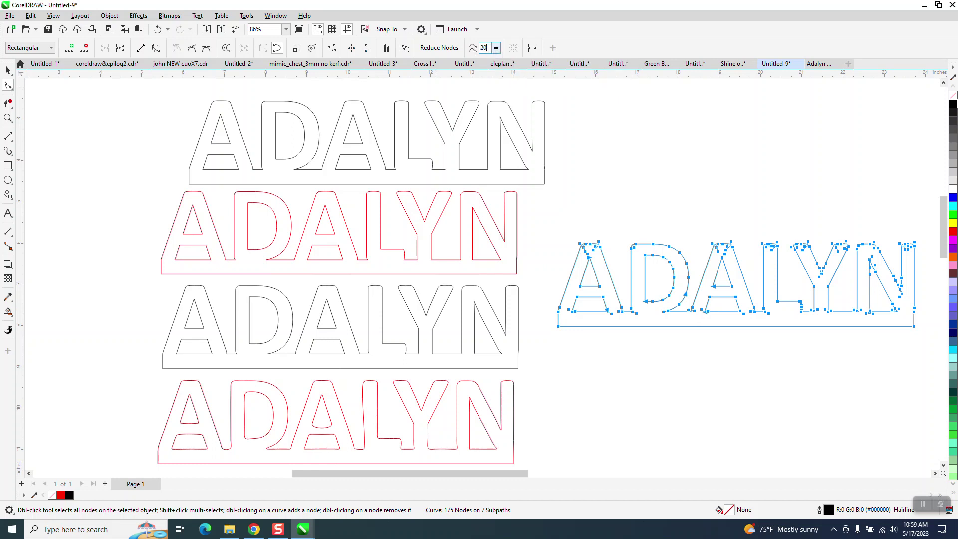
Step: Try Reduce Nodes on the right ADALYN, zoom in to check, and undo the overly aggressive result
{"action": "left_click", "coordinate": [439, 47]}
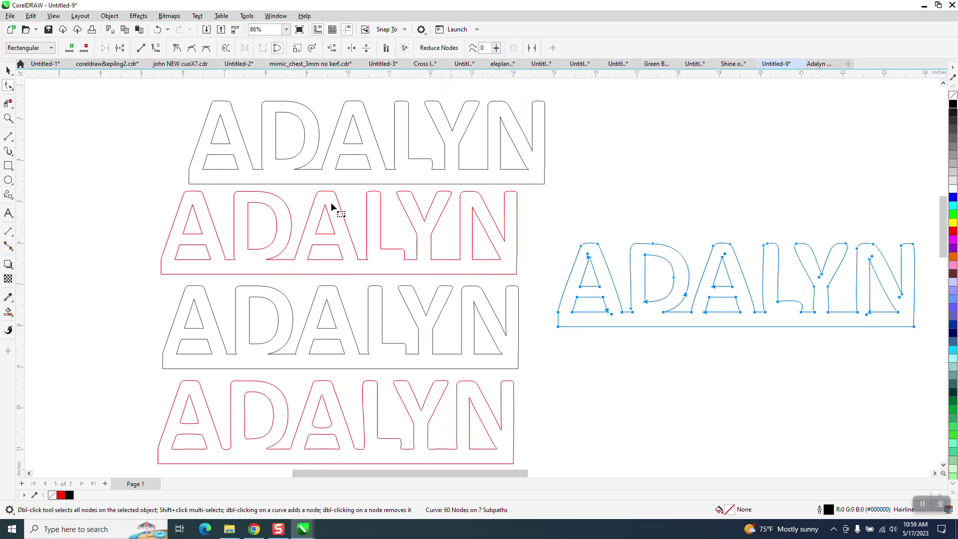
{"action": "left_click", "coordinate": [8, 118]}
{"action": "left_click_drag", "start_coordinate": [603, 226], "coordinate": [889, 340]}
{"action": "scroll", "coordinate": [677, 302], "scroll_direction": "down", "scroll_amount": 1}
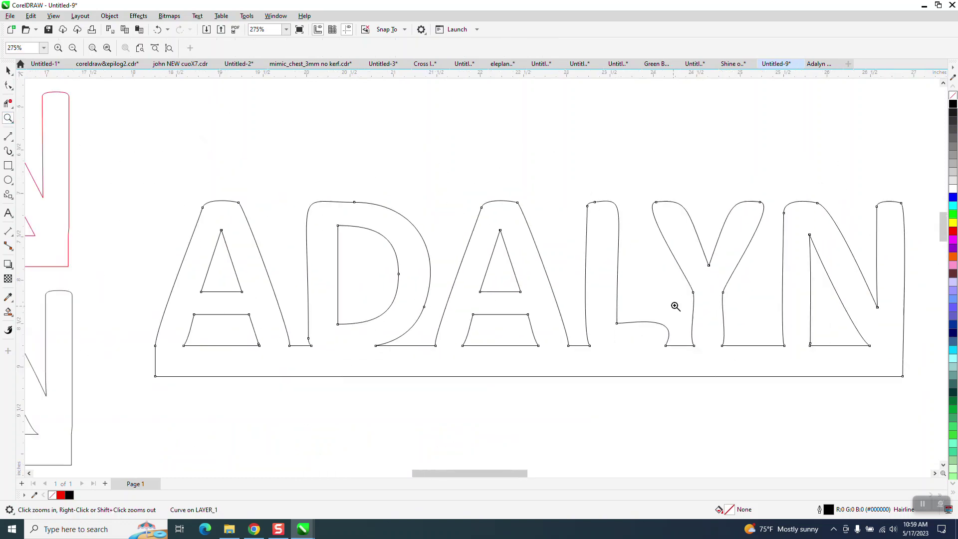
{"action": "scroll", "coordinate": [720, 298], "scroll_direction": "down", "scroll_amount": 1}
{"action": "scroll", "coordinate": [717, 302], "scroll_direction": "down", "scroll_amount": 1}
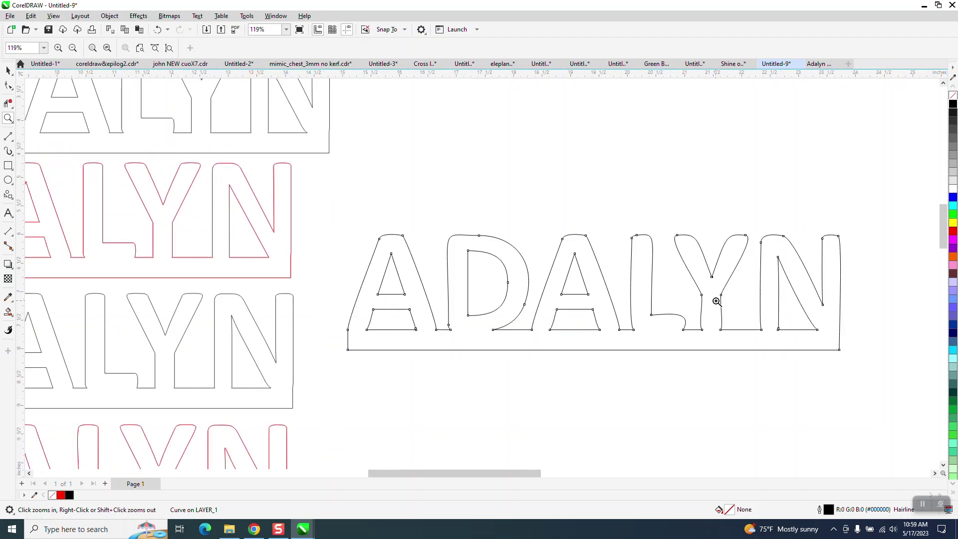
{"action": "left_click", "coordinate": [158, 29]}
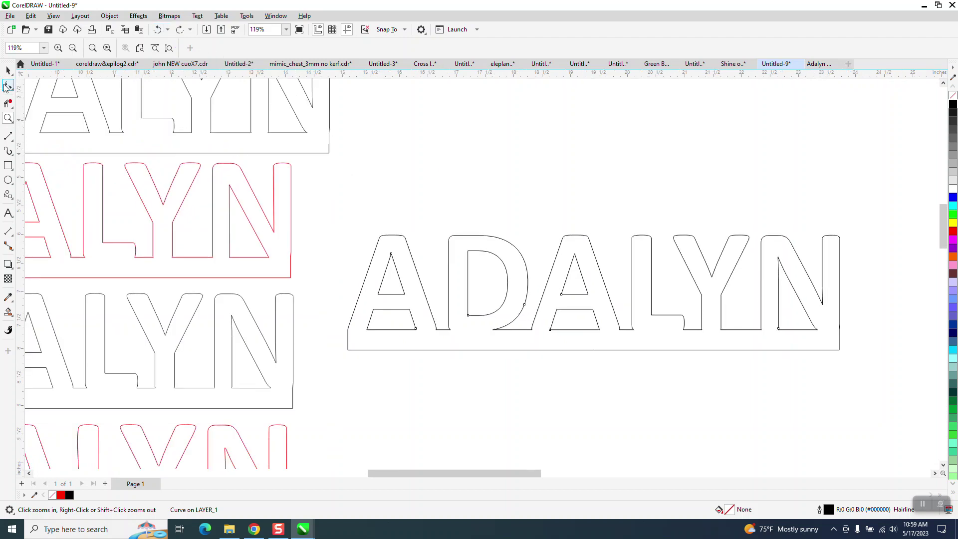
Step: Reapply node reduction at a lower smoothness, leaving the outline at 68 nodes
{"action": "left_click", "coordinate": [9, 85]}
{"action": "left_click_drag", "start_coordinate": [336, 192], "coordinate": [863, 373]}
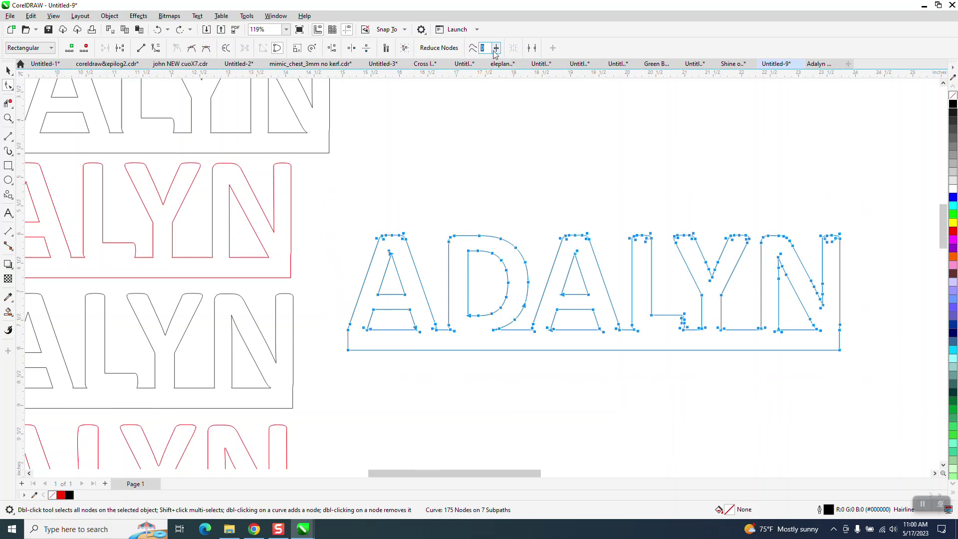
{"action": "type", "text": "0"}
{"action": "key", "text": "Return"}
{"action": "left_click", "coordinate": [635, 186]}
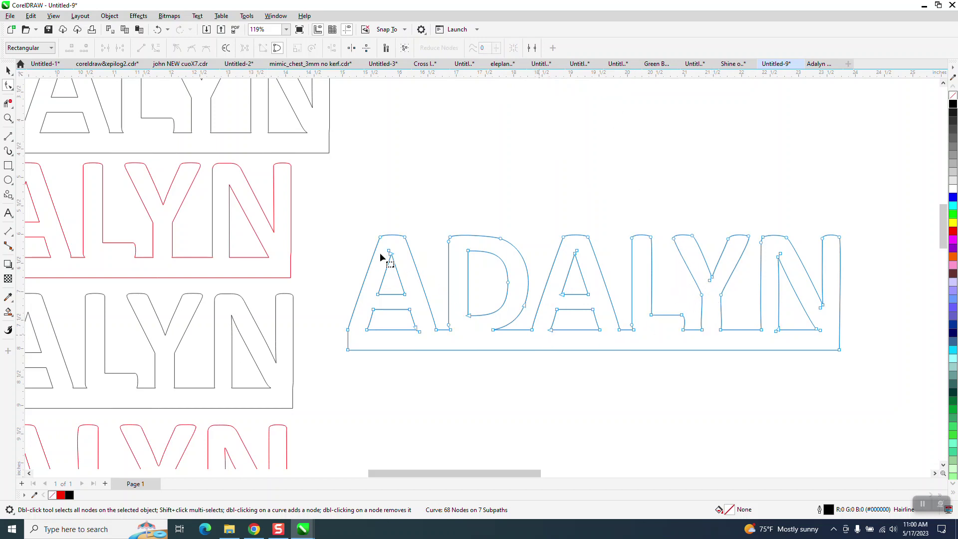
{"action": "left_click_drag", "start_coordinate": [334, 211], "coordinate": [888, 370]}
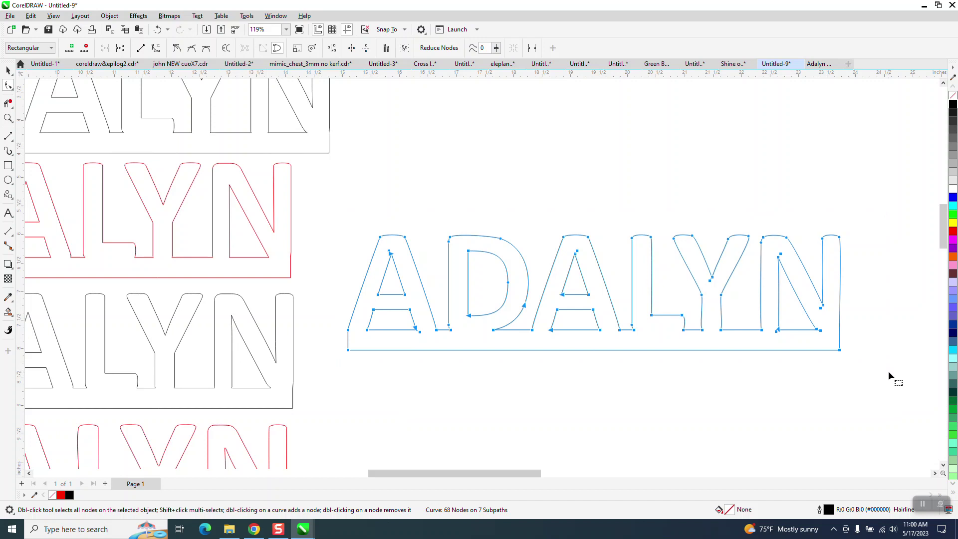
{"action": "left_click", "coordinate": [481, 415]}
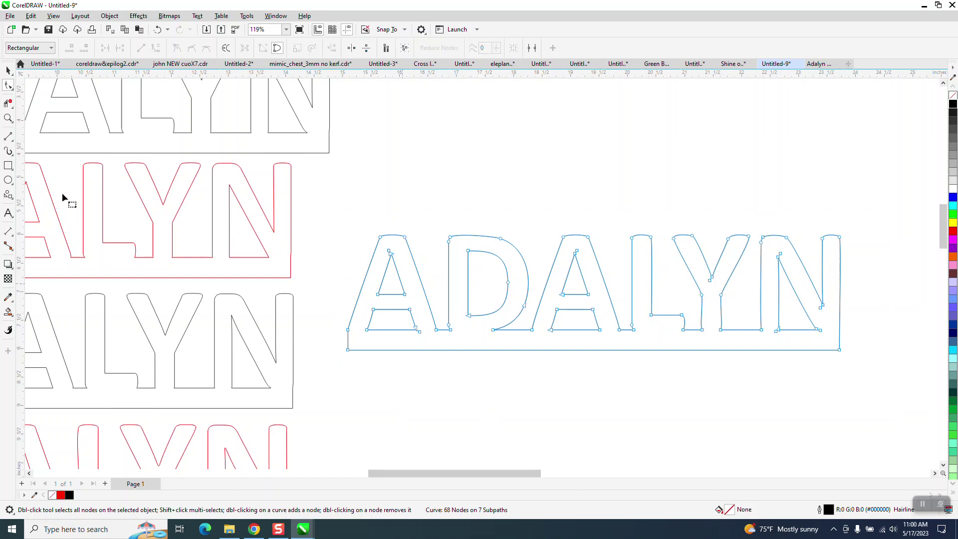
{"action": "left_click", "coordinate": [8, 118]}
Step: Remove the extra nodes in the first A's apex, the second A's triangle top and the Y's crotch
{"action": "left_click_drag", "start_coordinate": [325, 239], "coordinate": [543, 319]}
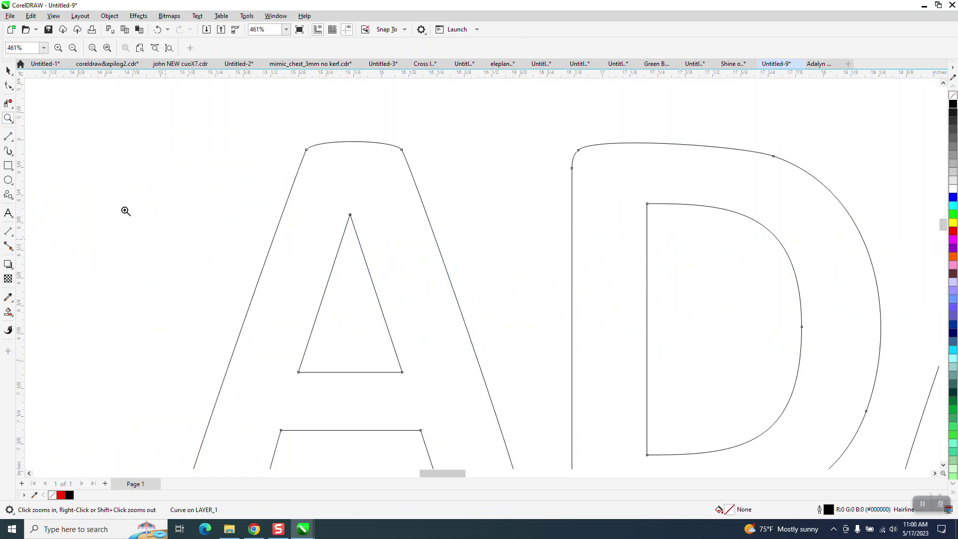
{"action": "left_click", "coordinate": [8, 86]}
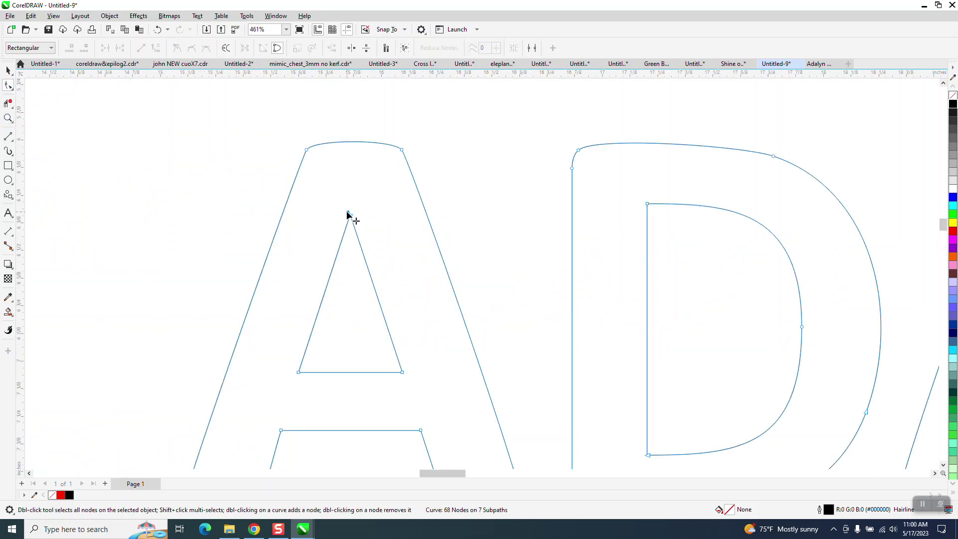
{"action": "left_click", "coordinate": [348, 213]}
{"action": "key", "text": "Delete"}
{"action": "scroll", "coordinate": [272, 215], "scroll_direction": "down", "scroll_amount": 2}
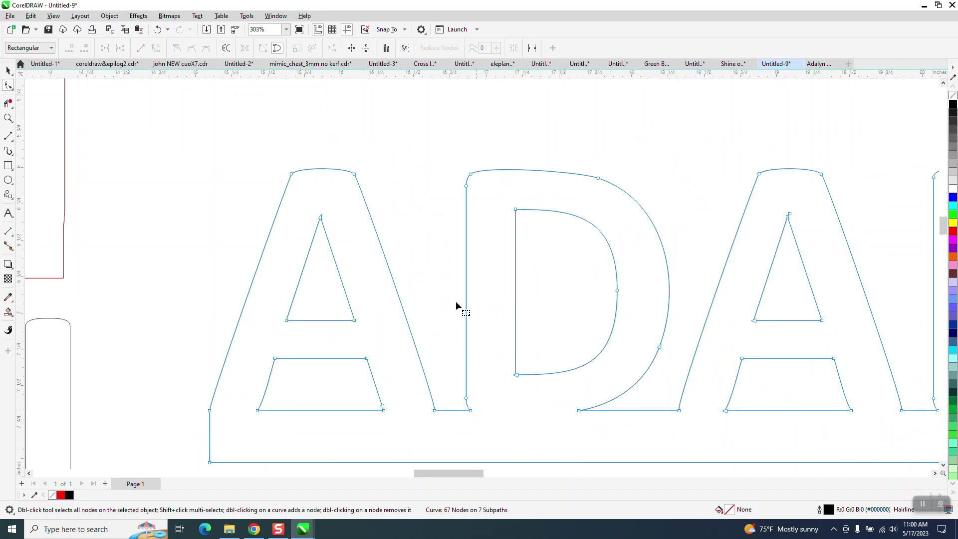
{"action": "scroll", "coordinate": [247, 224], "scroll_direction": "down", "scroll_amount": 2}
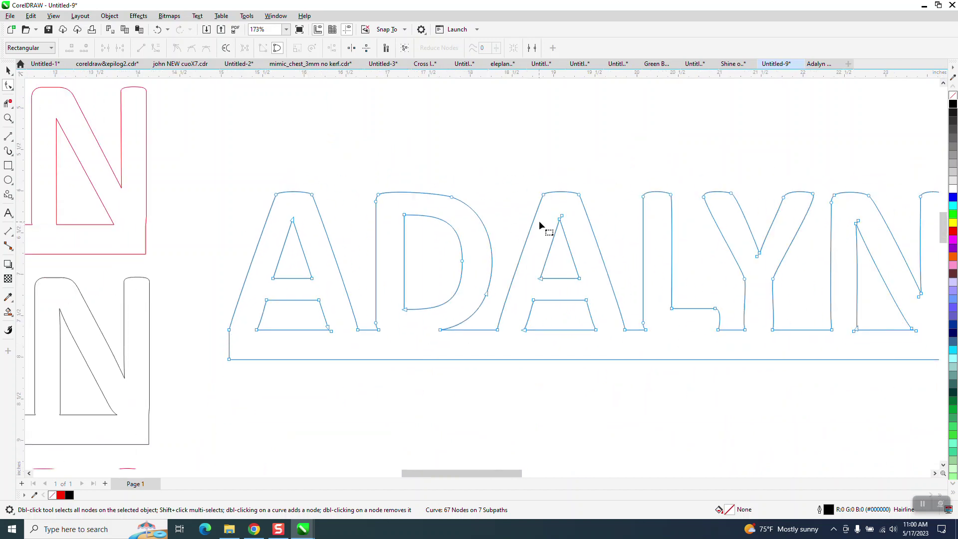
{"action": "left_click", "coordinate": [562, 216]}
{"action": "key", "text": "Delete"}
{"action": "double_click", "coordinate": [758, 256]}
{"action": "scroll", "coordinate": [394, 292], "scroll_direction": "down", "scroll_amount": 2}
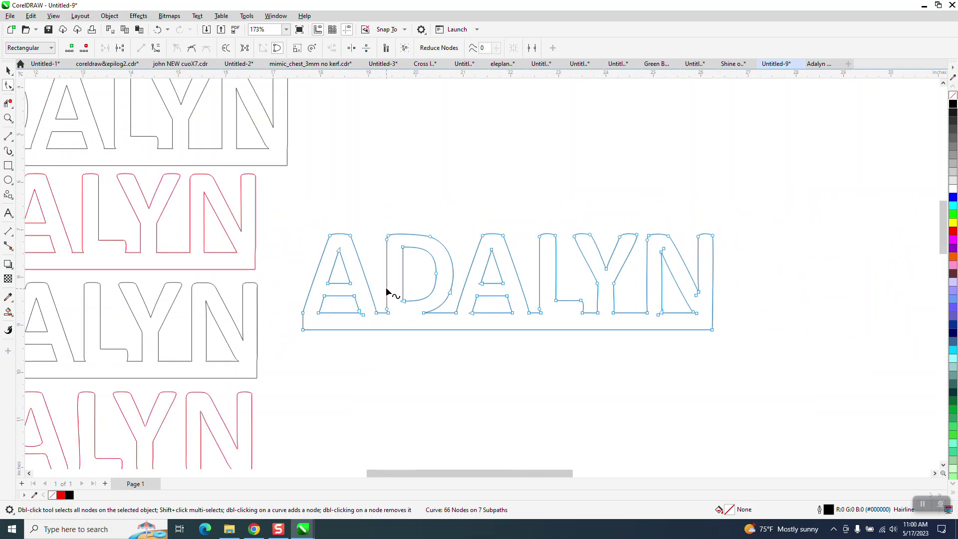
Step: Remove the extra nodes at the N's bottom-left and atop its inner diagonal
{"action": "left_click", "coordinate": [9, 118]}
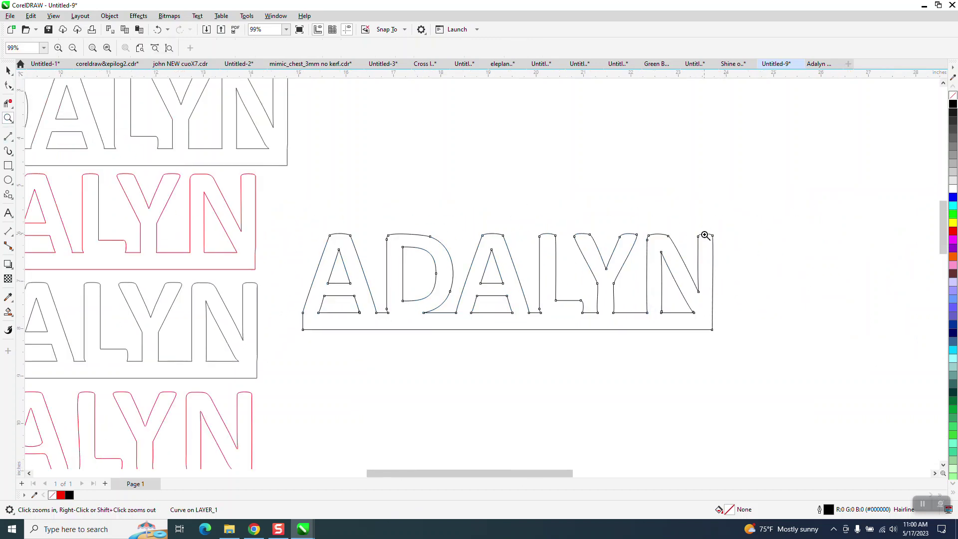
{"action": "left_click_drag", "start_coordinate": [648, 229], "coordinate": [855, 390]}
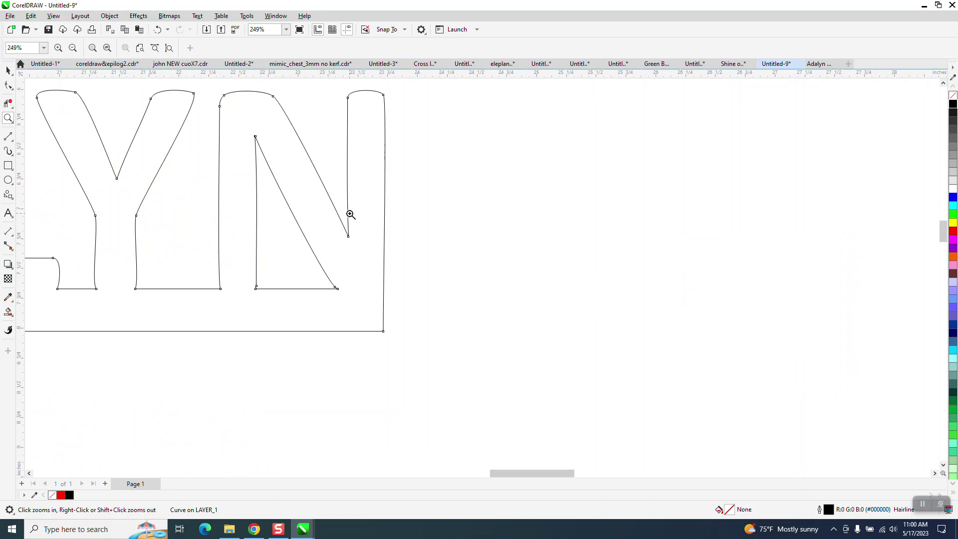
{"action": "left_click", "coordinate": [9, 85]}
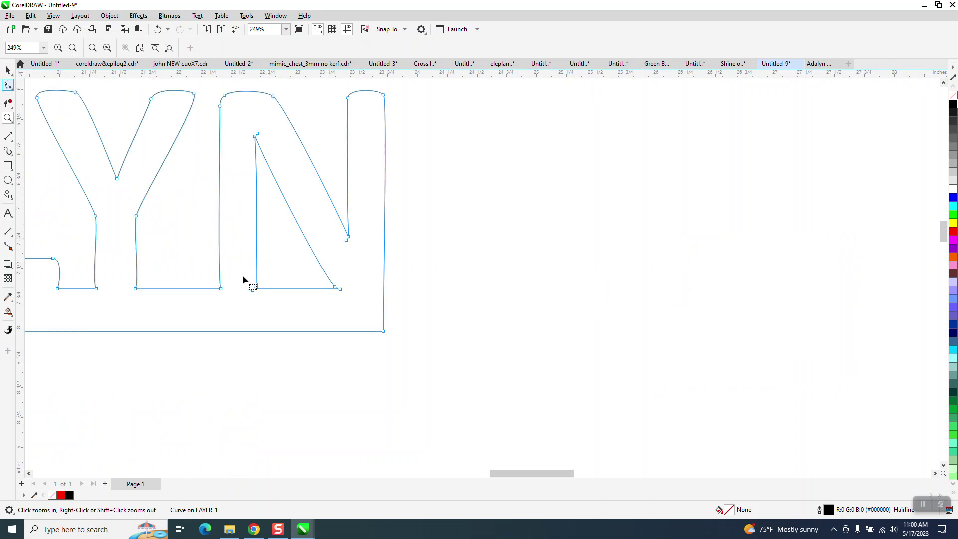
{"action": "double_click", "coordinate": [256, 286]}
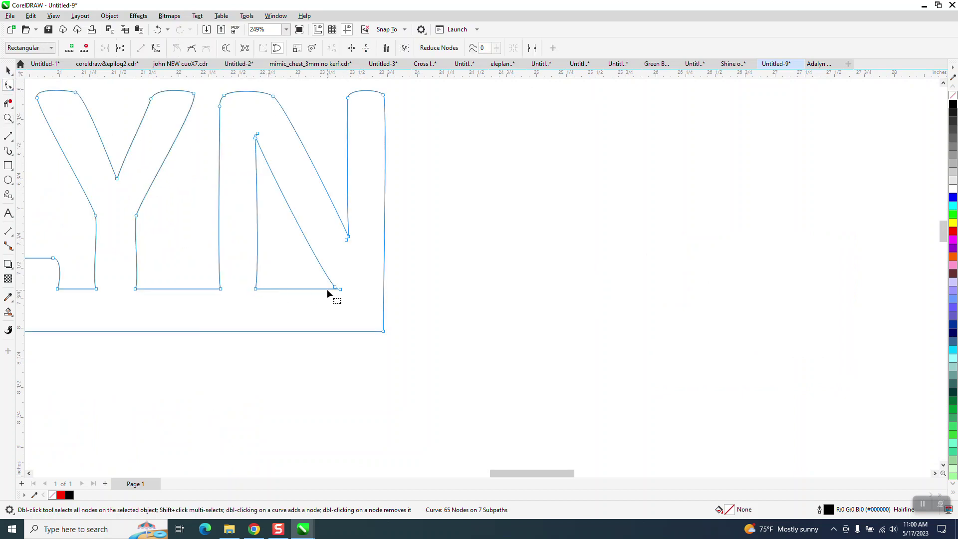
{"action": "double_click", "coordinate": [257, 134]}
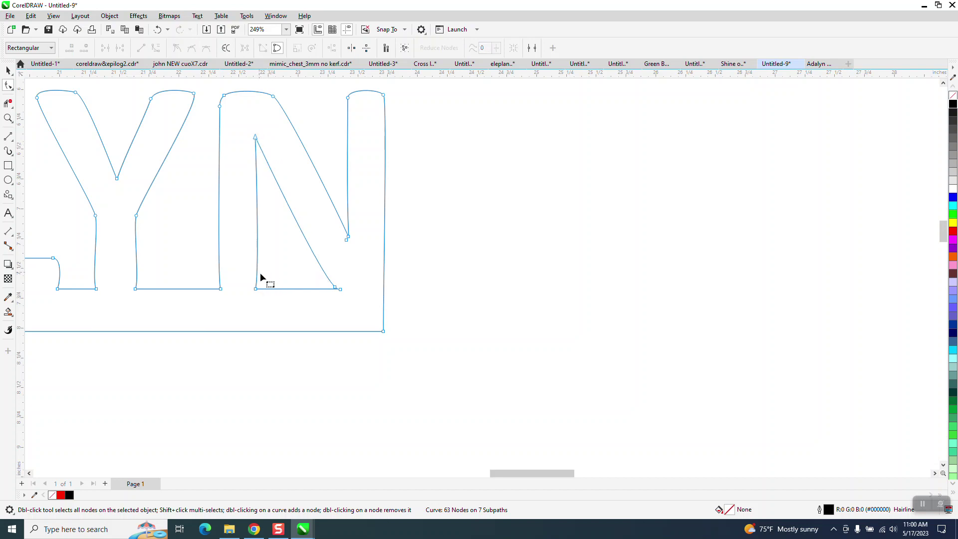
{"action": "left_click_drag", "start_coordinate": [241, 126], "coordinate": [267, 305]}
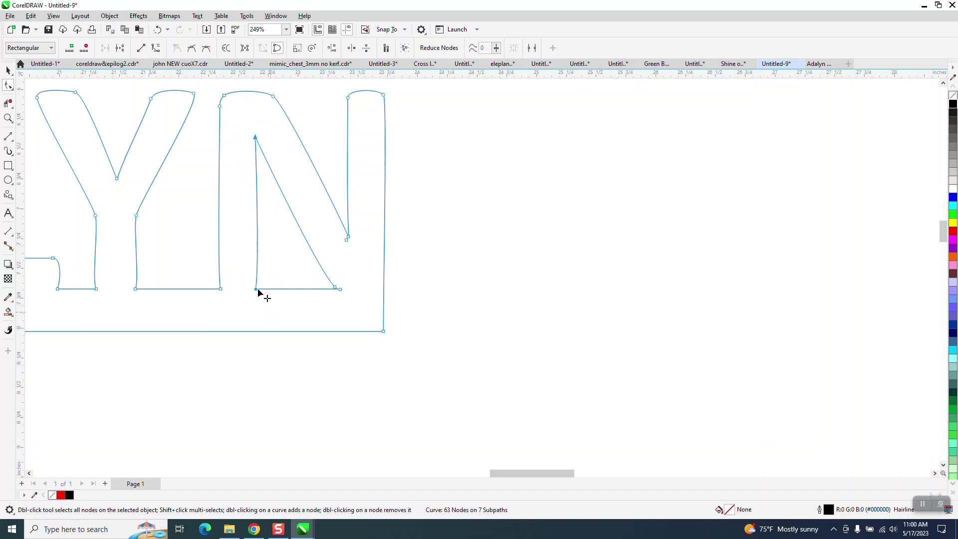
{"action": "scroll", "coordinate": [587, 312], "scroll_direction": "down", "scroll_amount": 3}
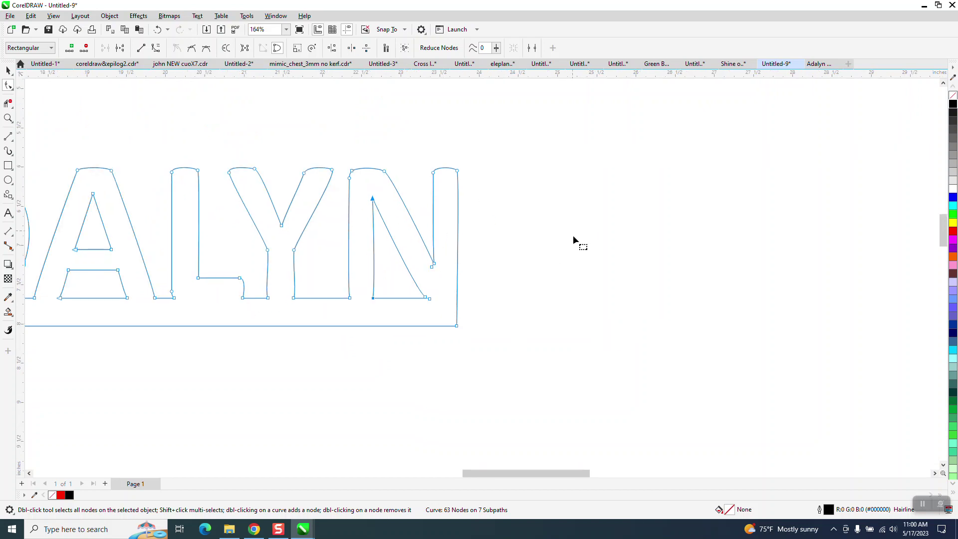
{"action": "scroll", "coordinate": [573, 235], "scroll_direction": "down", "scroll_amount": 2}
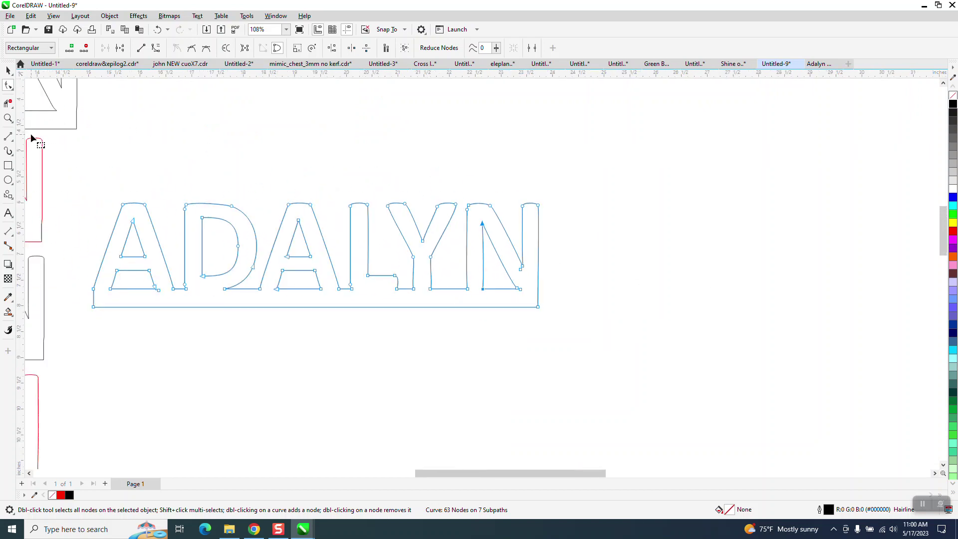
Step: Delete the extra node at the A's lower right, bringing the outline to 62 nodes
{"action": "left_click", "coordinate": [156, 289]}
{"action": "key", "text": "Delete"}
{"action": "scroll", "coordinate": [378, 331], "scroll_direction": "down", "scroll_amount": 2}
{"action": "scroll", "coordinate": [376, 331], "scroll_direction": "down", "scroll_amount": 1}
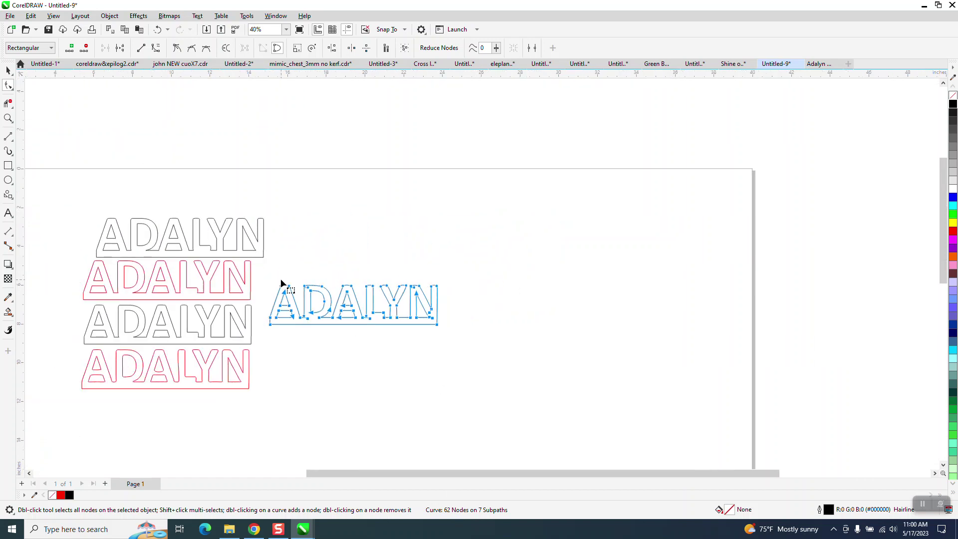
{"action": "left_click", "coordinate": [157, 237]}
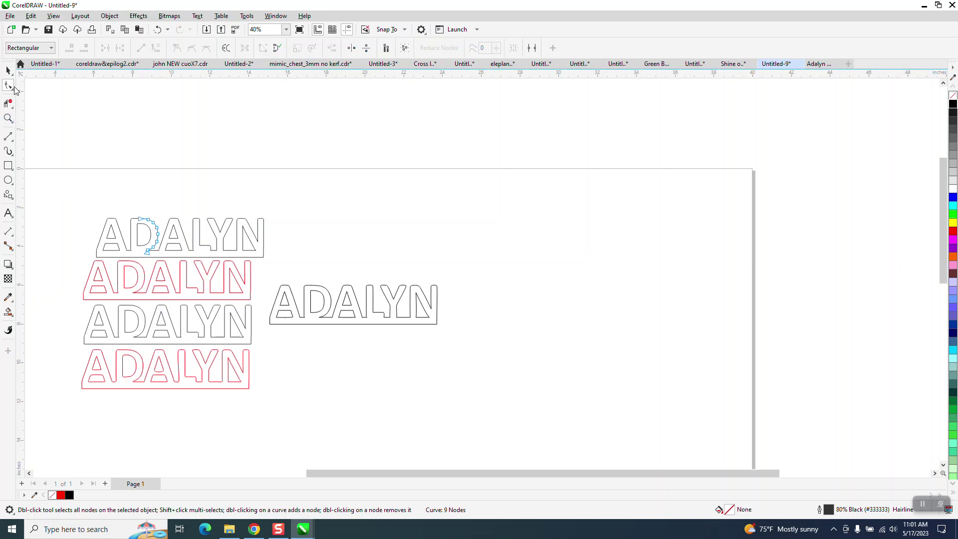
Step: Delete the top copy's D nodes and the four stacked ADALYN copies
{"action": "left_click_drag", "start_coordinate": [111, 333], "coordinate": [278, 420]}
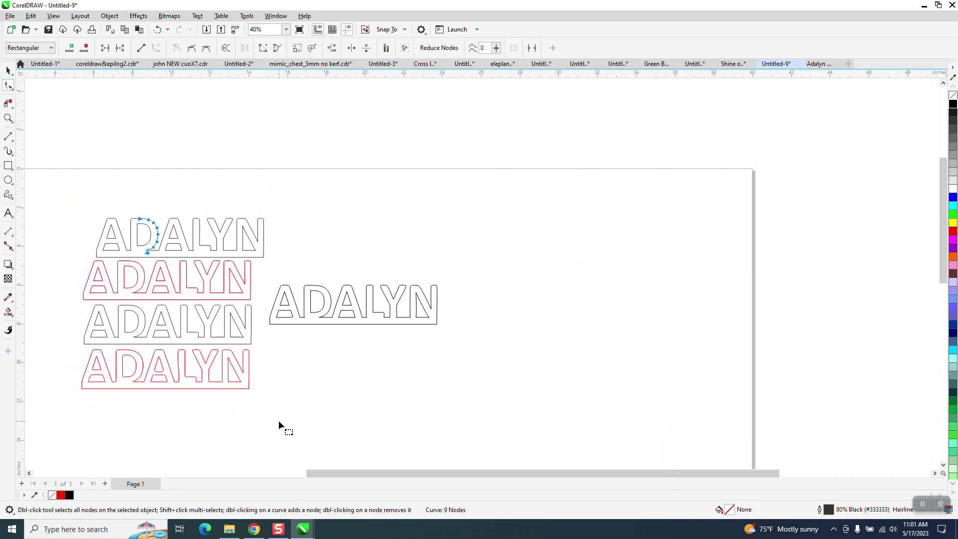
{"action": "key", "text": "Delete"}
{"action": "left_click", "coordinate": [8, 70]}
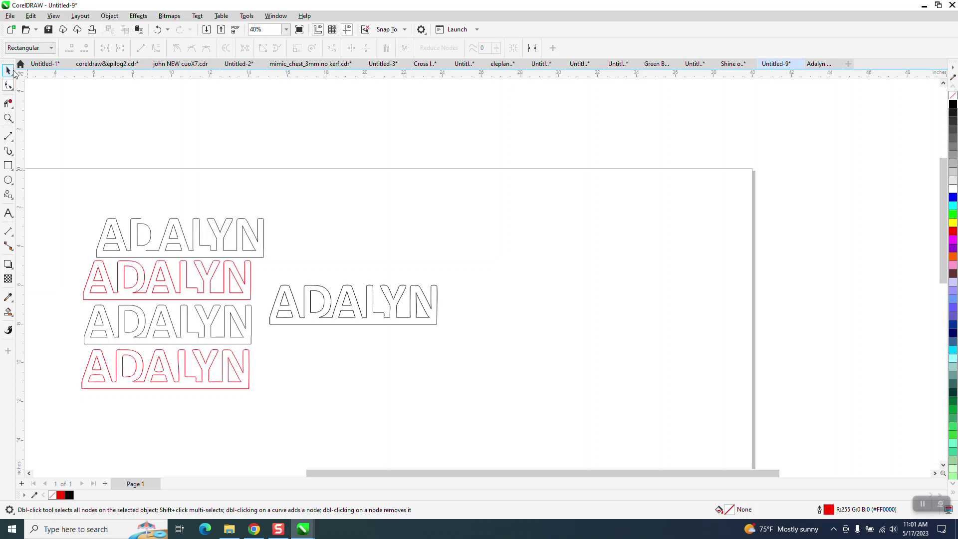
{"action": "left_click", "coordinate": [220, 236]}
{"action": "left_click", "coordinate": [223, 242]}
{"action": "left_click_drag", "start_coordinate": [44, 181], "coordinate": [276, 420]}
{"action": "key", "text": "Delete"}
Step: Move the remaining ADALYN outline to the page's top-left corner
{"action": "left_click_drag", "start_coordinate": [304, 322], "coordinate": [141, 278]}
{"action": "left_click", "coordinate": [162, 276]}
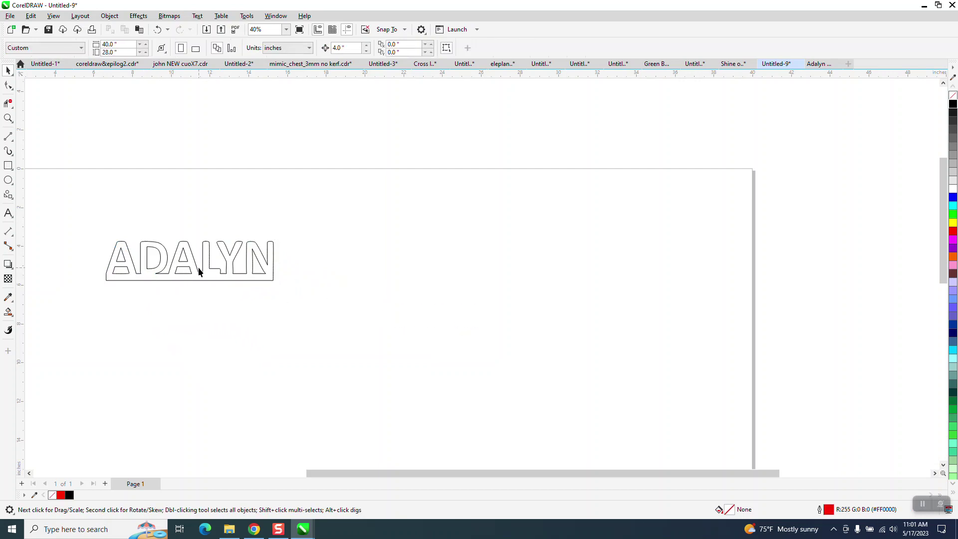
{"action": "left_click_drag", "start_coordinate": [177, 259], "coordinate": [129, 217]}
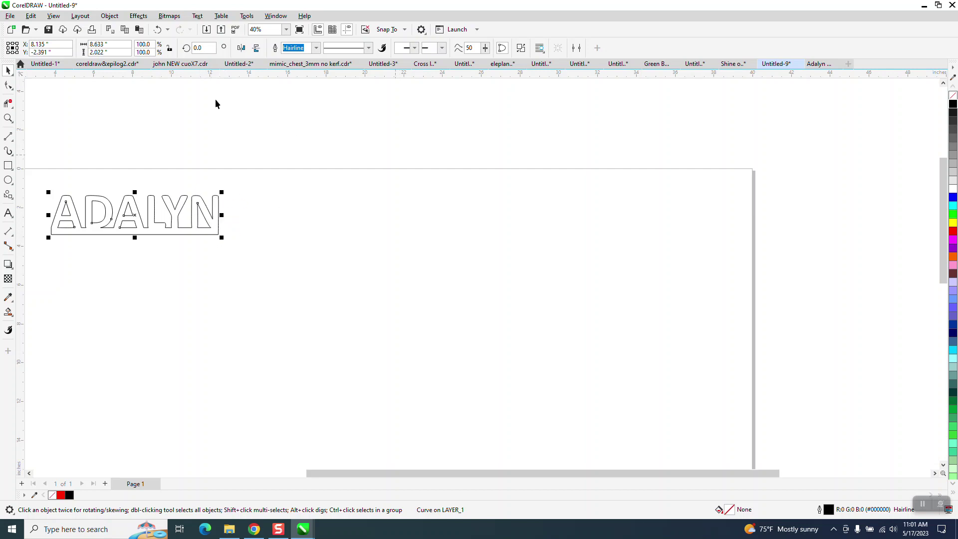
Step: Measure the D-to-A gap with a parallel dimension, reading 0.25"
{"action": "left_click", "coordinate": [8, 118]}
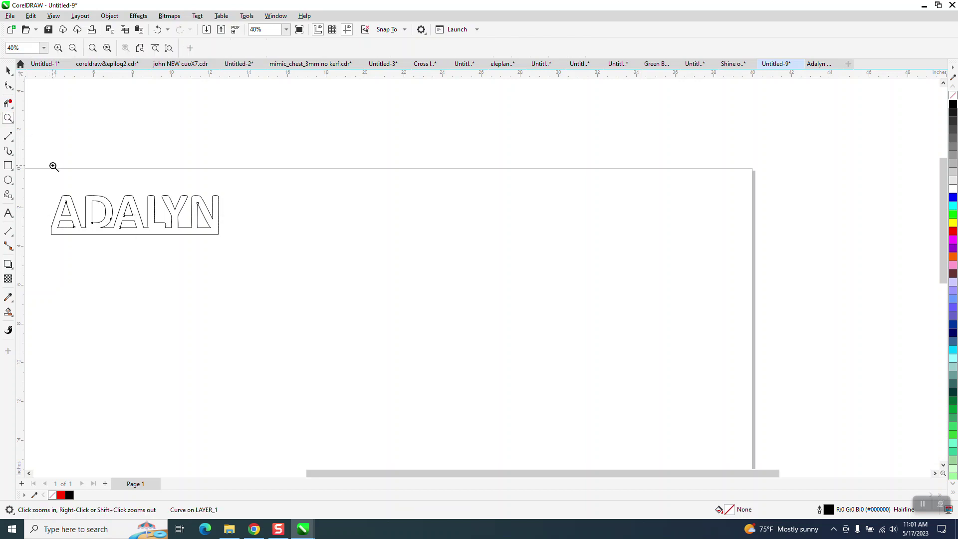
{"action": "left_click_drag", "start_coordinate": [44, 176], "coordinate": [344, 285]}
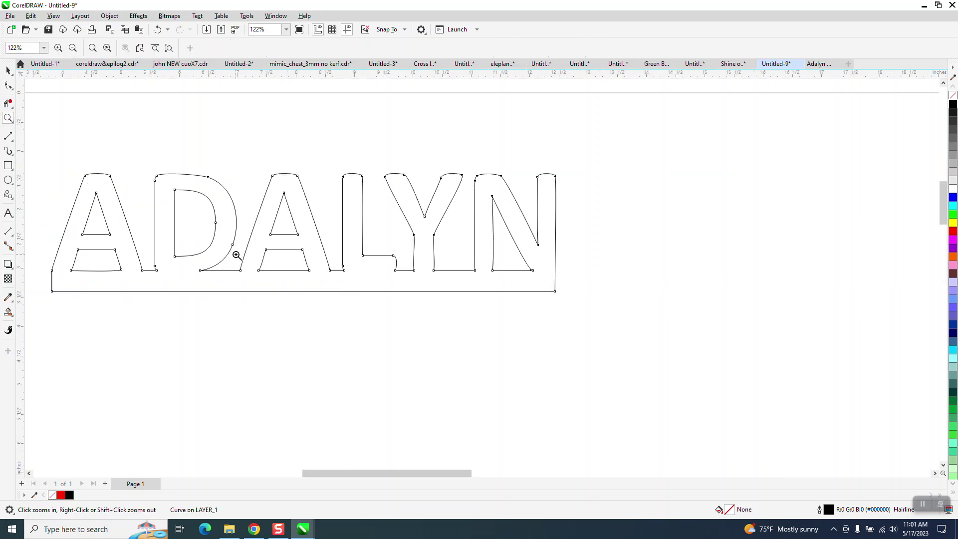
{"action": "left_click", "coordinate": [14, 240]}
{"action": "left_click", "coordinate": [60, 175]}
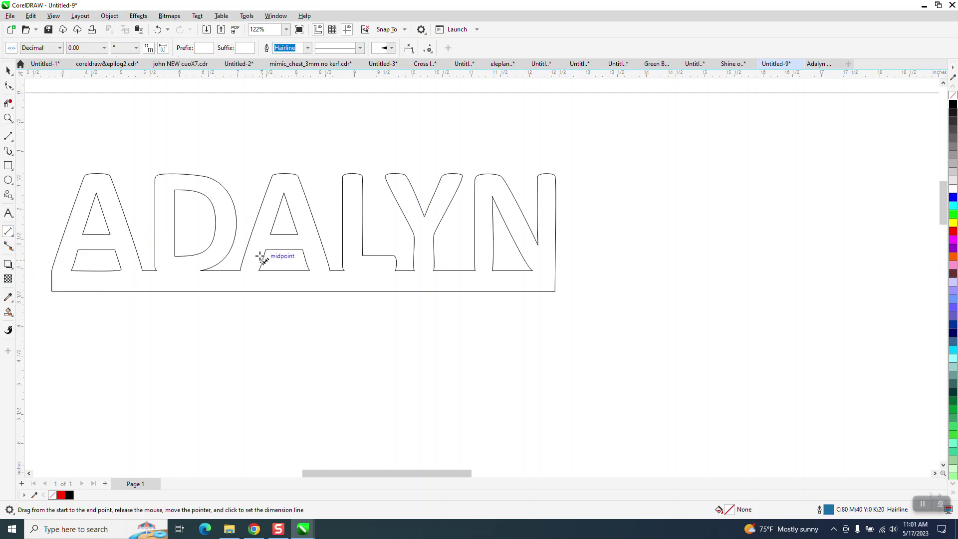
{"action": "left_click_drag", "start_coordinate": [249, 240], "coordinate": [235, 237]}
{"action": "left_click", "coordinate": [215, 234]}
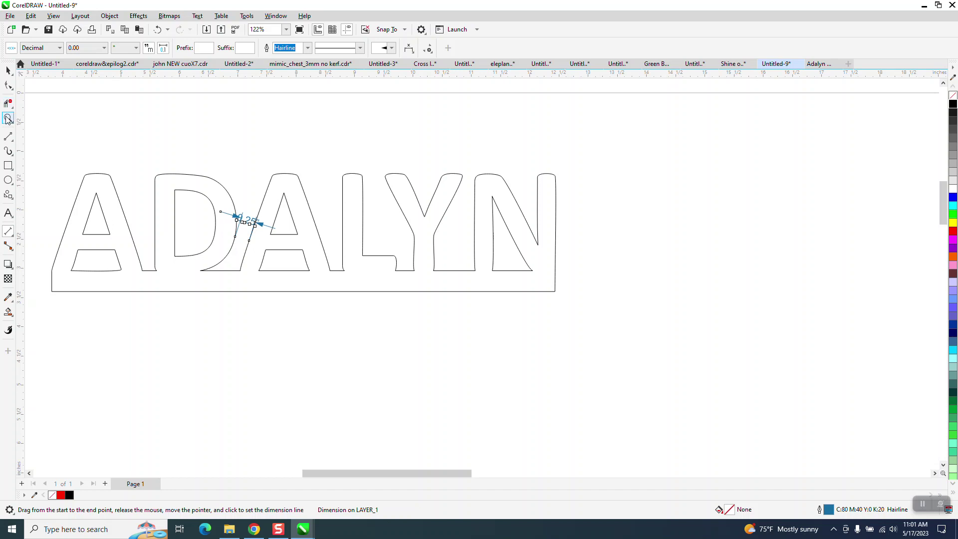
Step: Select and delete the 0.25" dimension line
{"action": "key", "text": "z"}
{"action": "scroll", "coordinate": [306, 259], "scroll_direction": "up", "scroll_amount": 5}
{"action": "scroll", "coordinate": [315, 262], "scroll_direction": "down", "scroll_amount": 4}
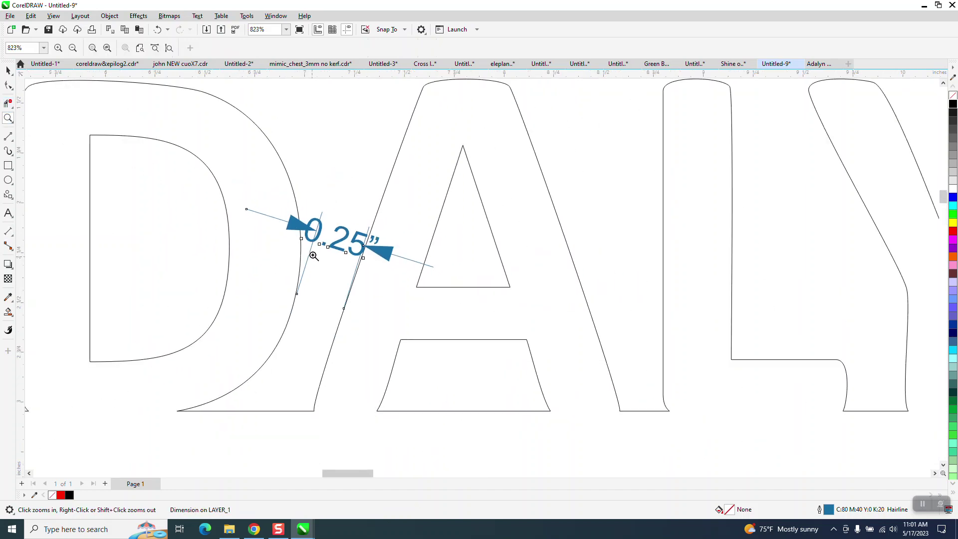
{"action": "left_click", "coordinate": [8, 71]}
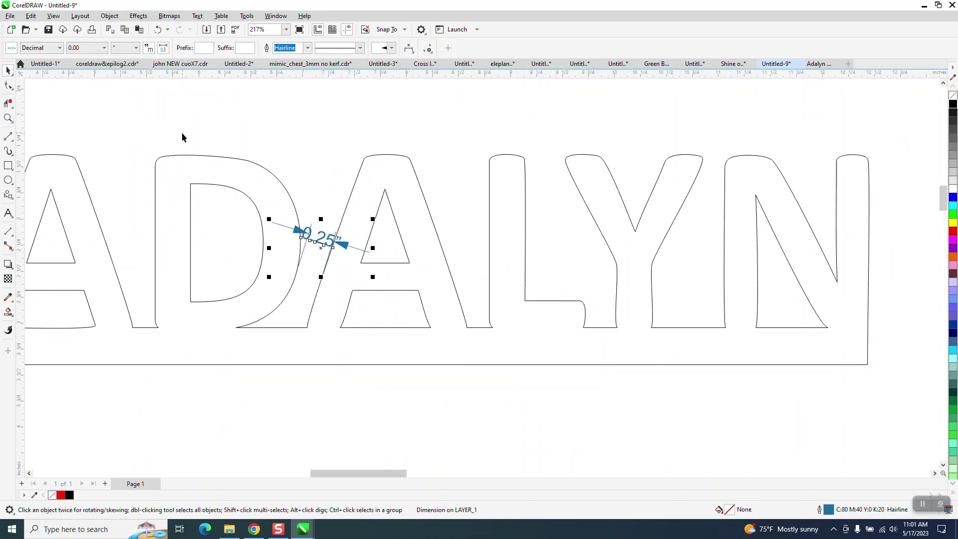
{"action": "key", "text": "Delete"}
Step: Start Save As in the Pictures folder with the file name dxfdoug
{"action": "scroll", "coordinate": [338, 242], "scroll_direction": "down", "scroll_amount": 7}
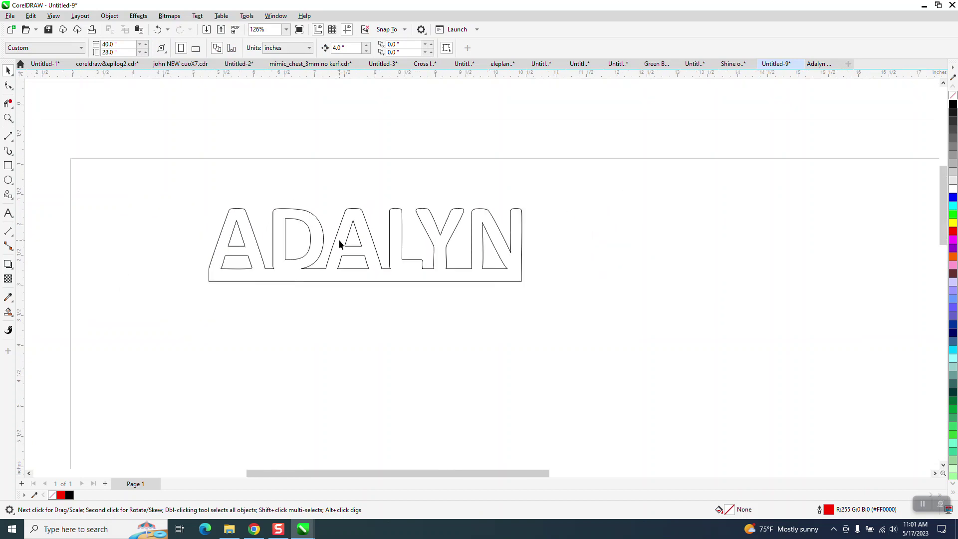
{"action": "key", "text": "F4"}
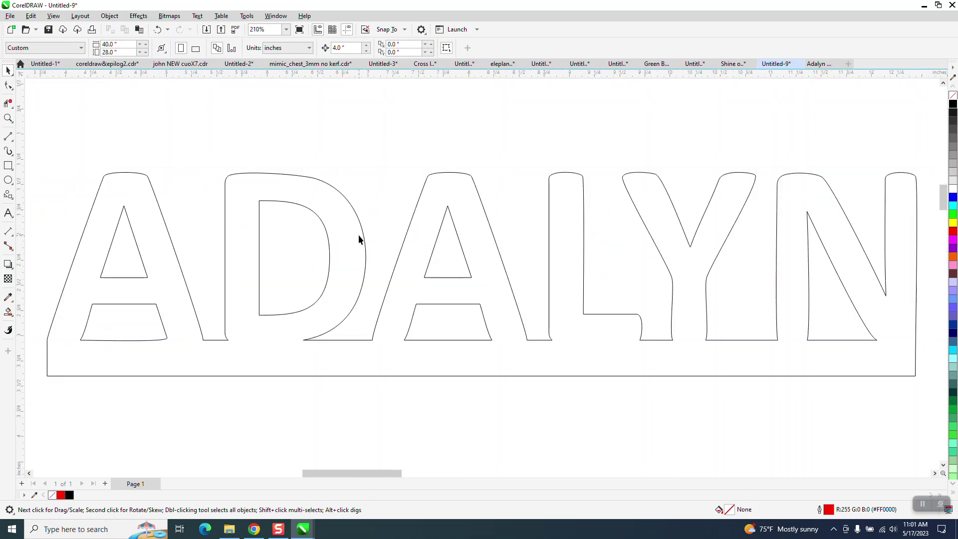
{"action": "scroll", "coordinate": [369, 247], "scroll_direction": "down", "scroll_amount": 3}
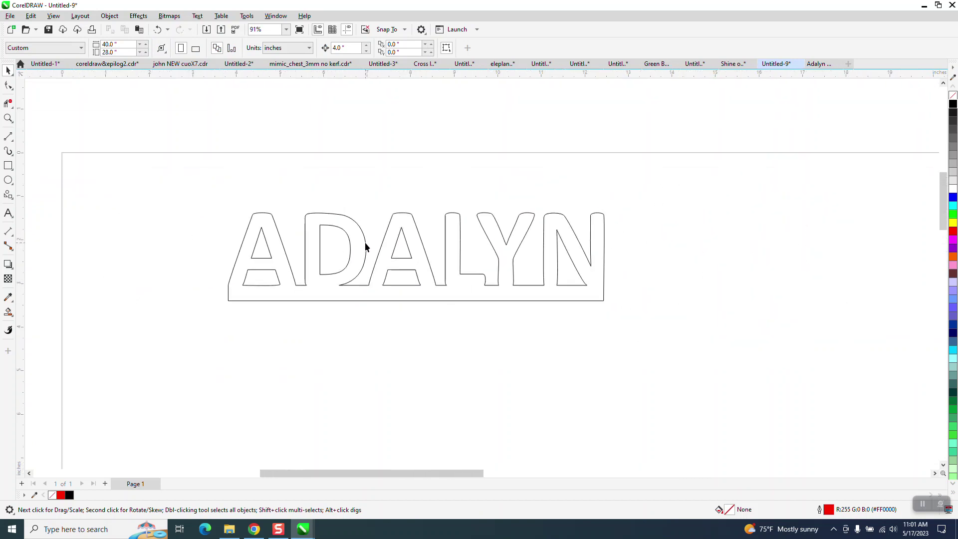
{"action": "left_click", "coordinate": [10, 17]}
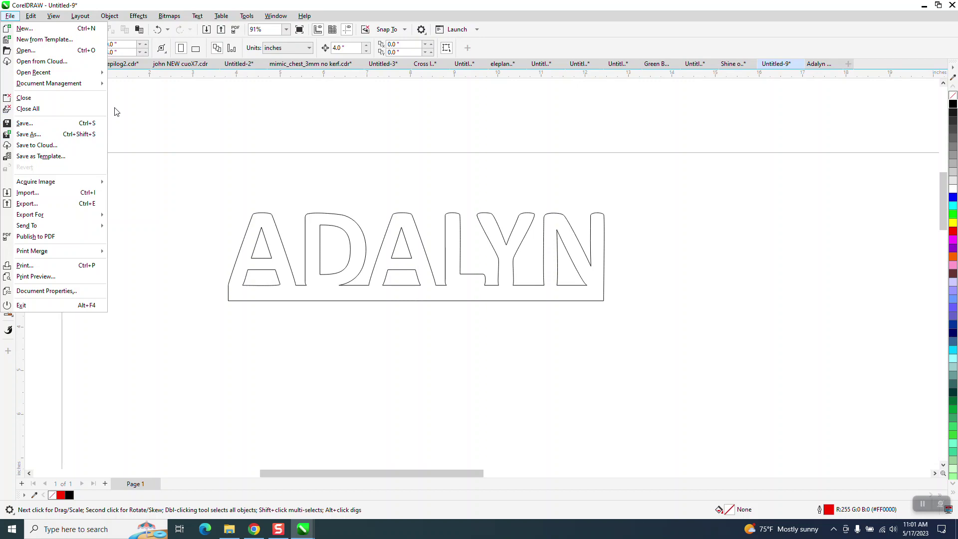
{"action": "left_click", "coordinate": [37, 134]}
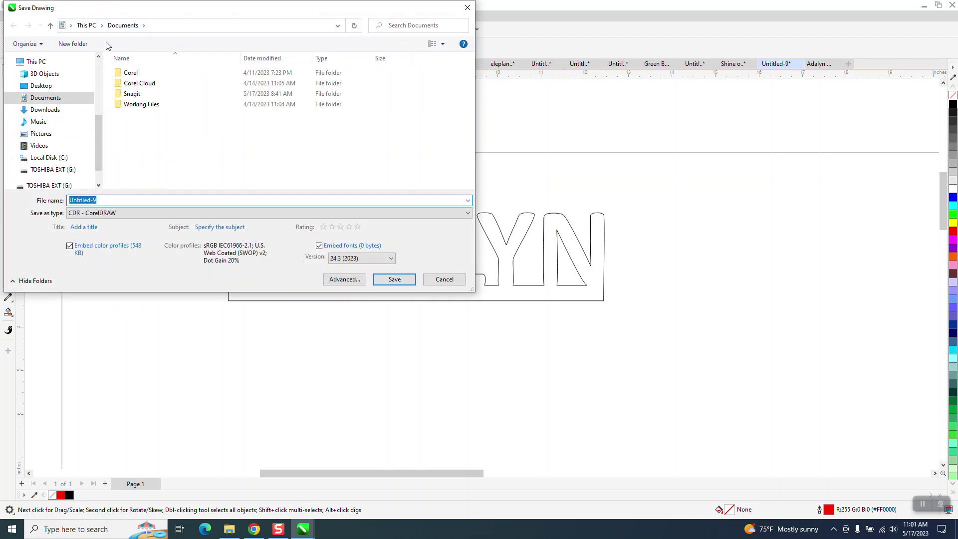
{"action": "left_click", "coordinate": [40, 133]}
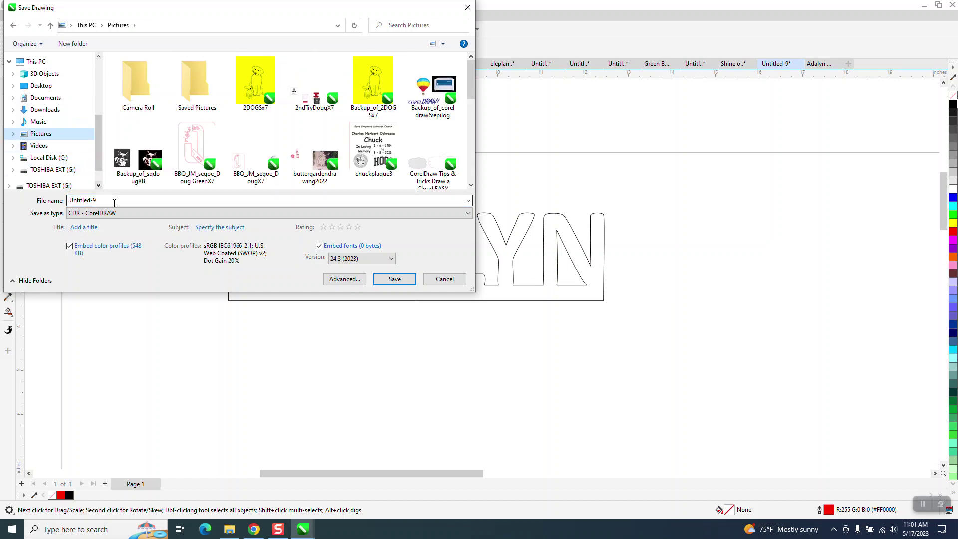
{"action": "left_click", "coordinate": [100, 200]}
{"action": "type", "text": "dxfdoug"}
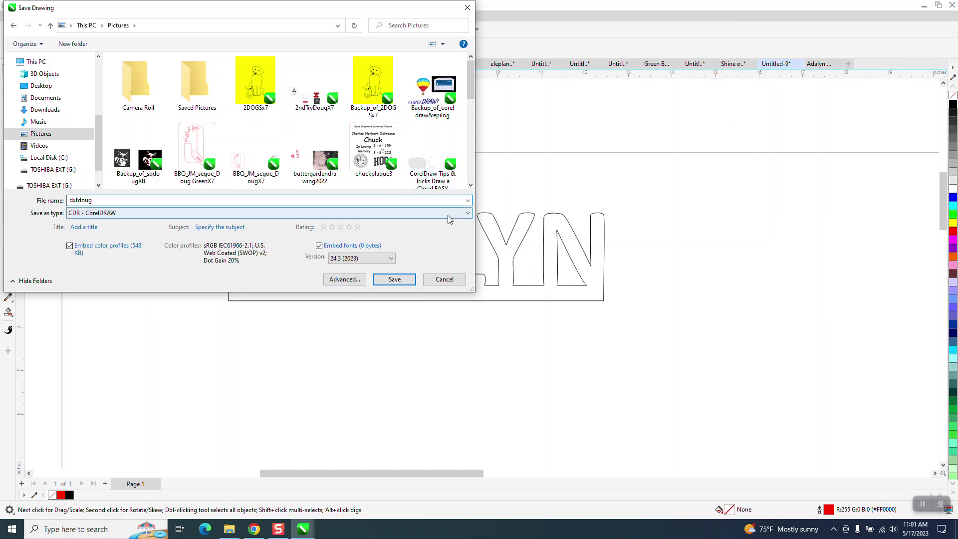
Step: Save dxfdoug as DXF - AutoCAD, accepting the inches-and-curves export settings
{"action": "left_click", "coordinate": [468, 214]}
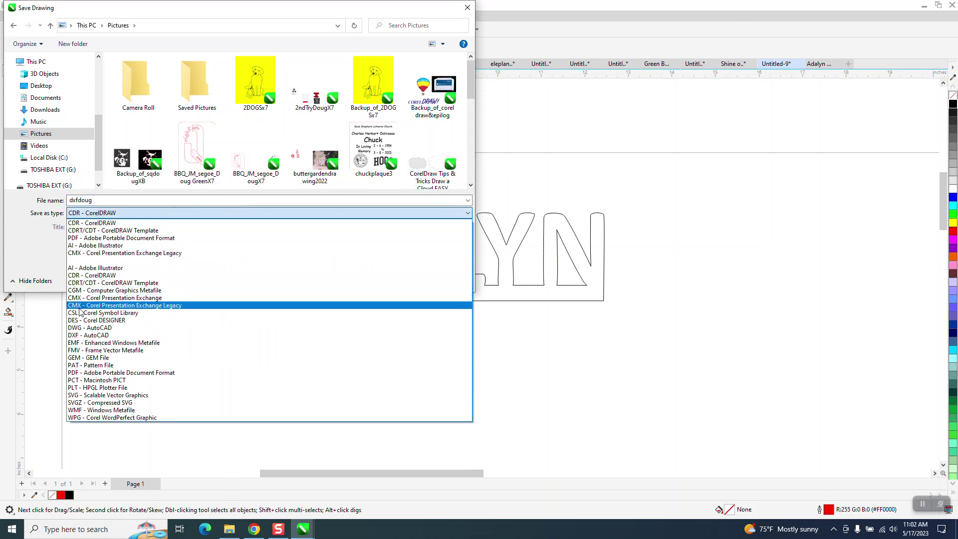
{"action": "left_click", "coordinate": [83, 338]}
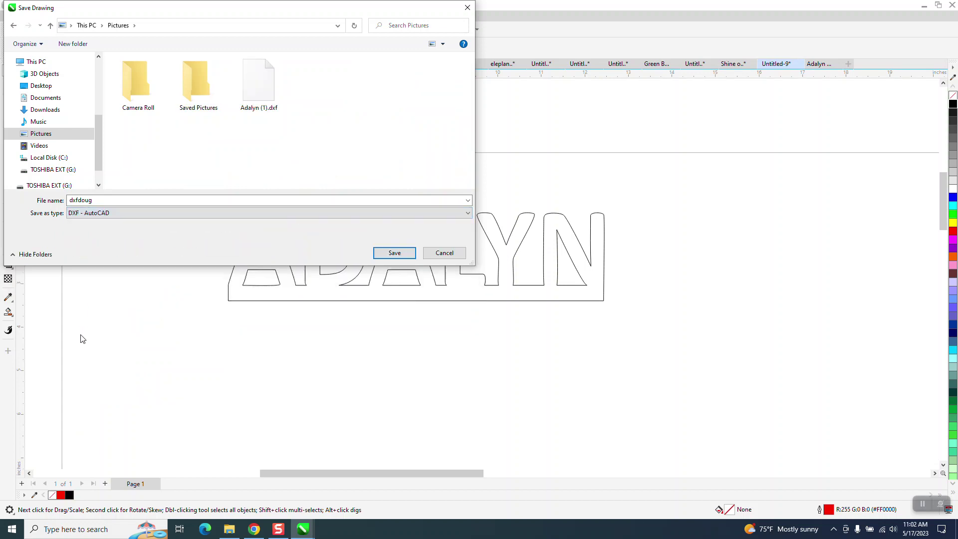
{"action": "left_click", "coordinate": [393, 256]}
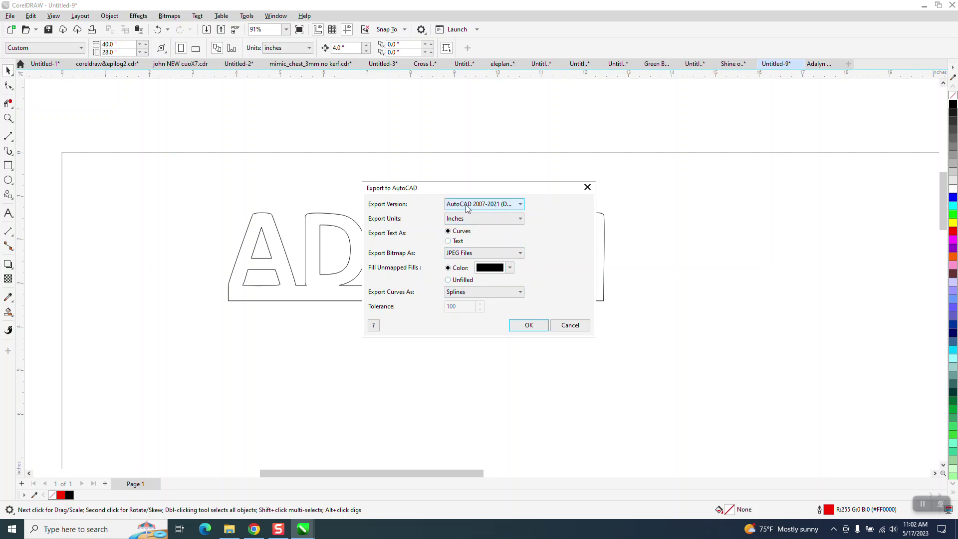
{"action": "left_click", "coordinate": [529, 325]}
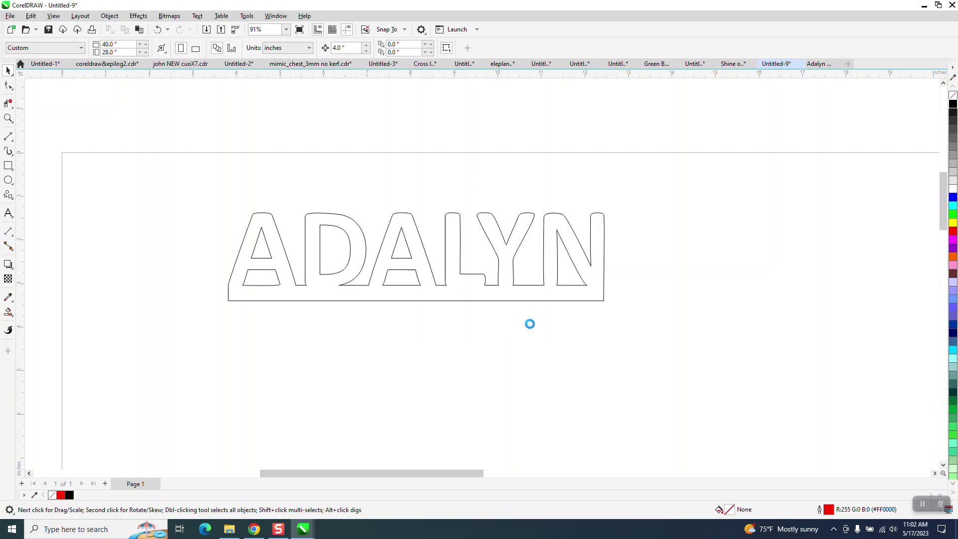
{"action": "left_click", "coordinate": [460, 272]}
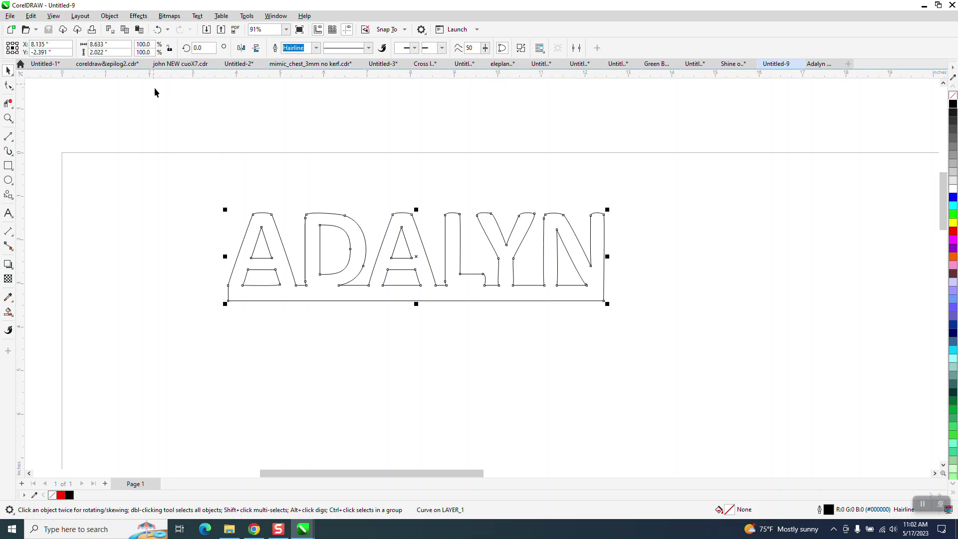
Step: Import dxfdoug.dxf with the default AutoCAD settings and place it below the original ADALYN
{"action": "scroll", "coordinate": [155, 94], "scroll_direction": "down", "scroll_amount": 2}
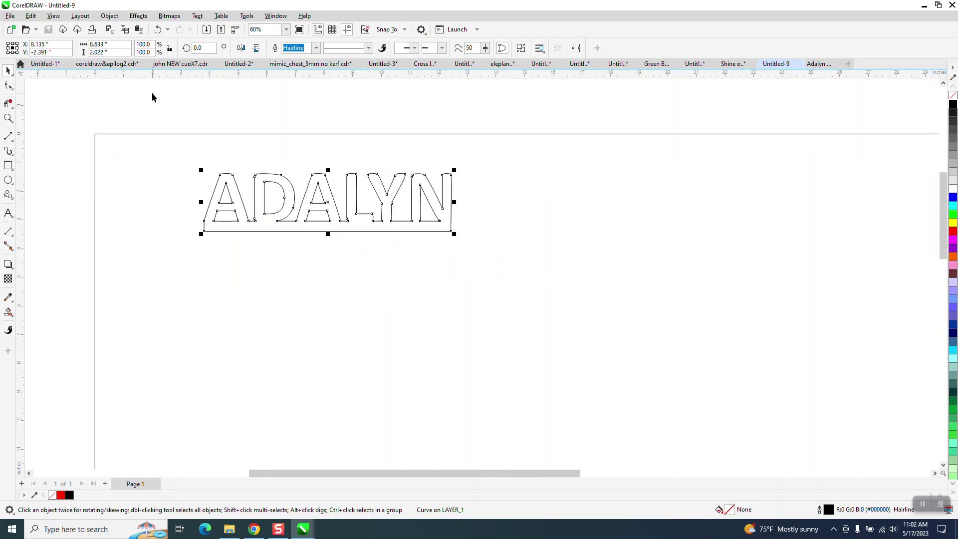
{"action": "right_click", "coordinate": [157, 96]}
{"action": "left_click", "coordinate": [190, 151]}
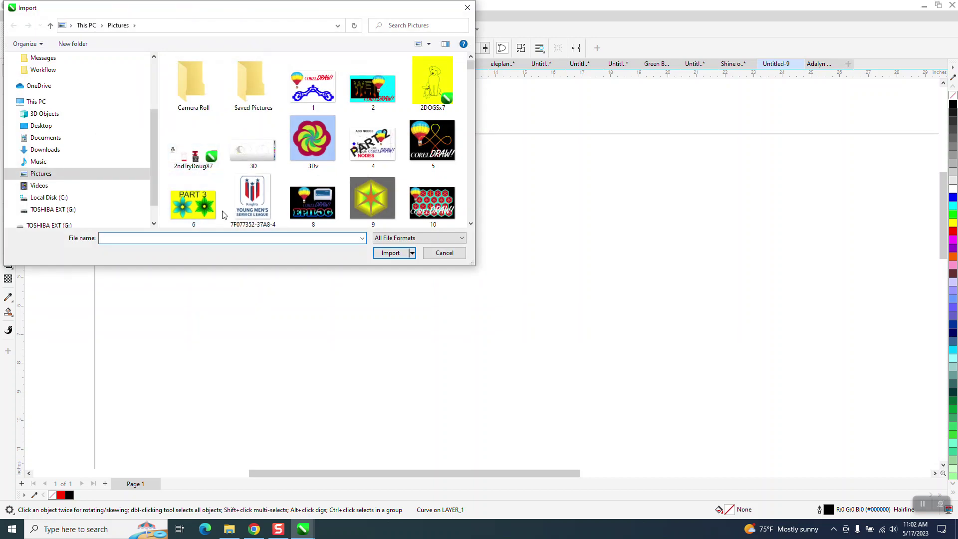
{"action": "type", "text": "dx"}
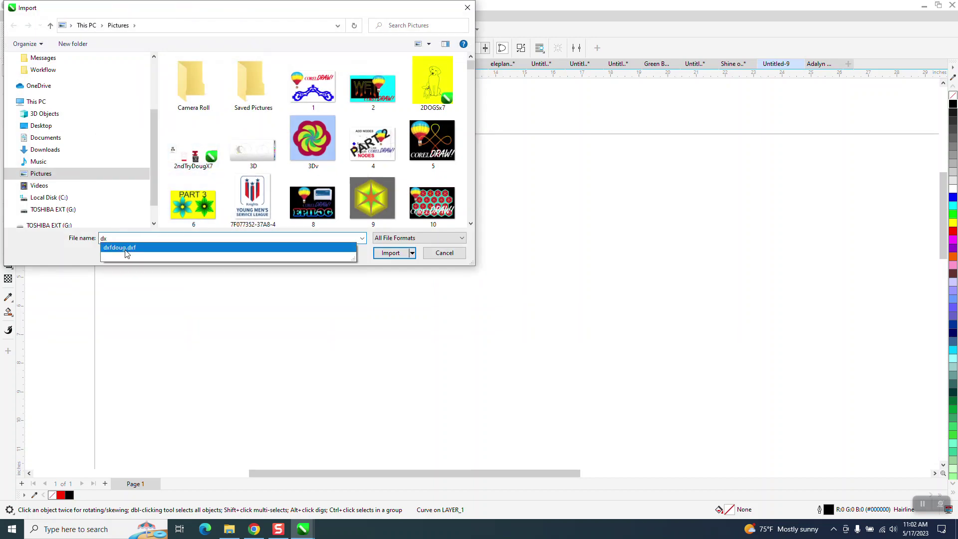
{"action": "left_click", "coordinate": [125, 249]}
{"action": "left_click", "coordinate": [384, 252]}
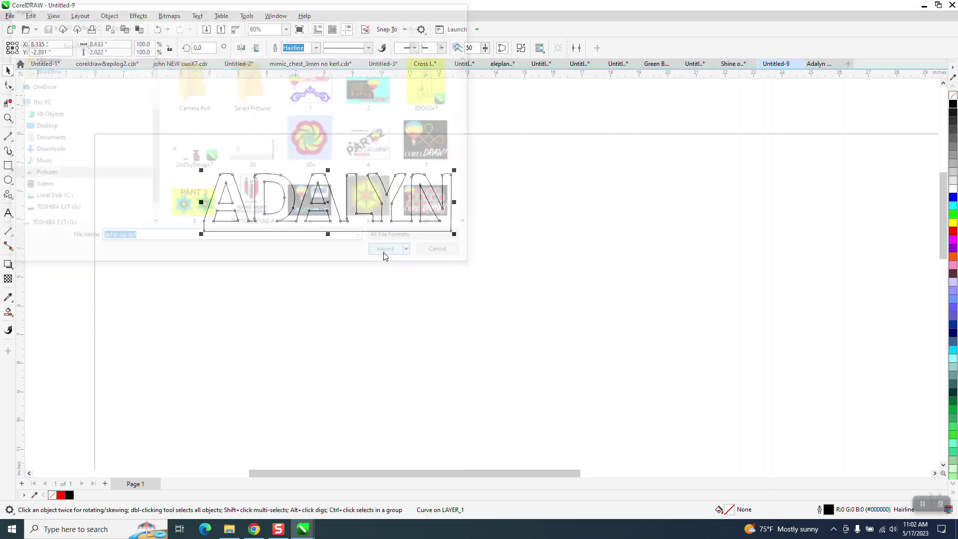
{"action": "left_click", "coordinate": [503, 321]}
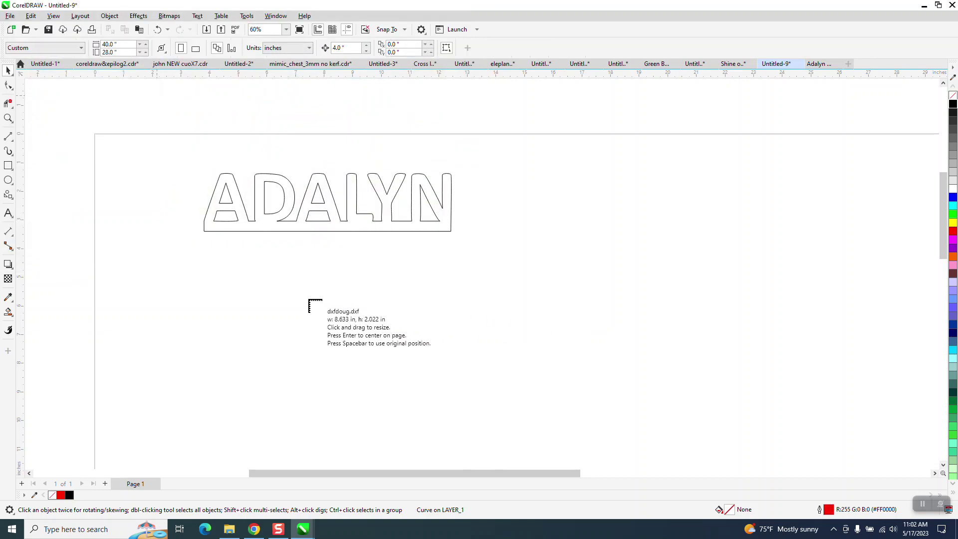
{"action": "left_click", "coordinate": [199, 251]}
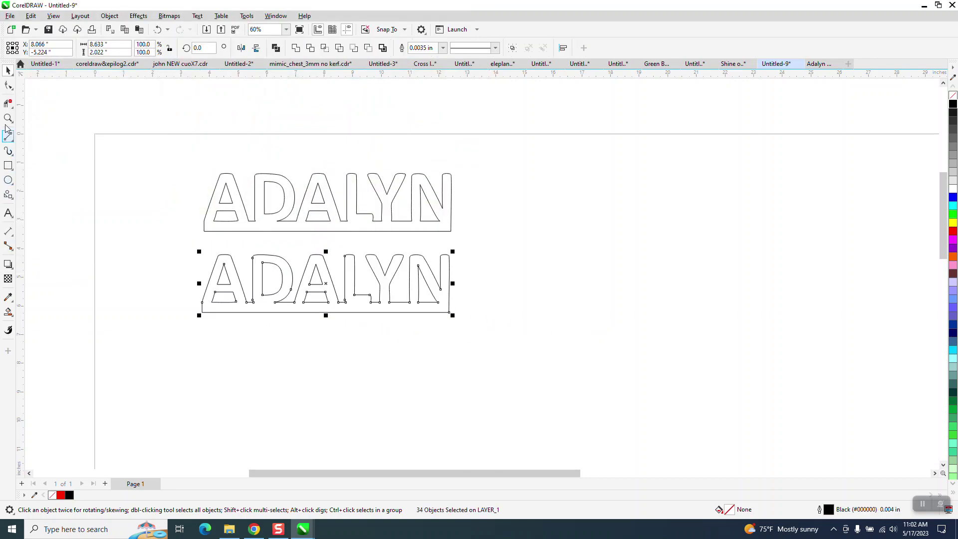
Step: Zoom in on the lower ADALYN outline, undoing an accidental node move
{"action": "left_click", "coordinate": [9, 85]}
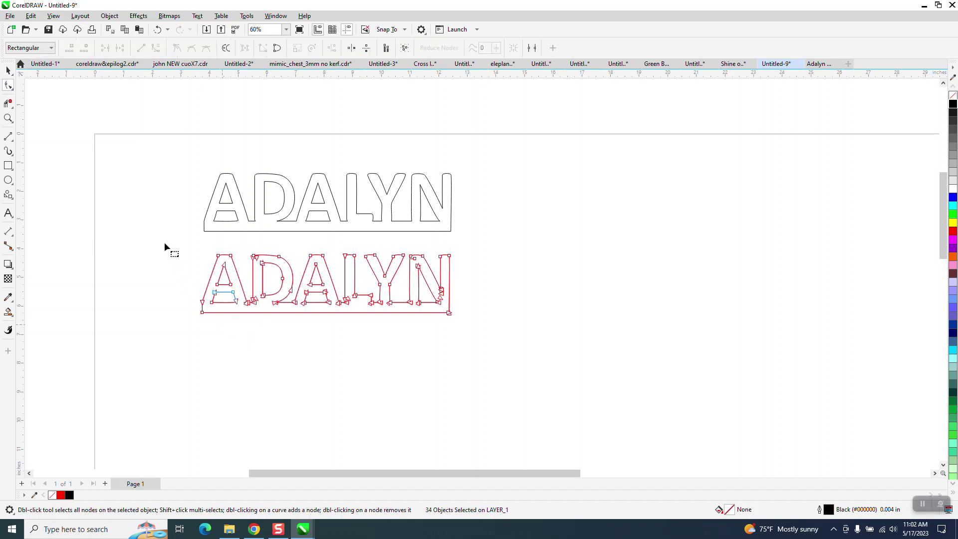
{"action": "left_click", "coordinate": [8, 118]}
{"action": "left_click_drag", "start_coordinate": [197, 239], "coordinate": [511, 388]}
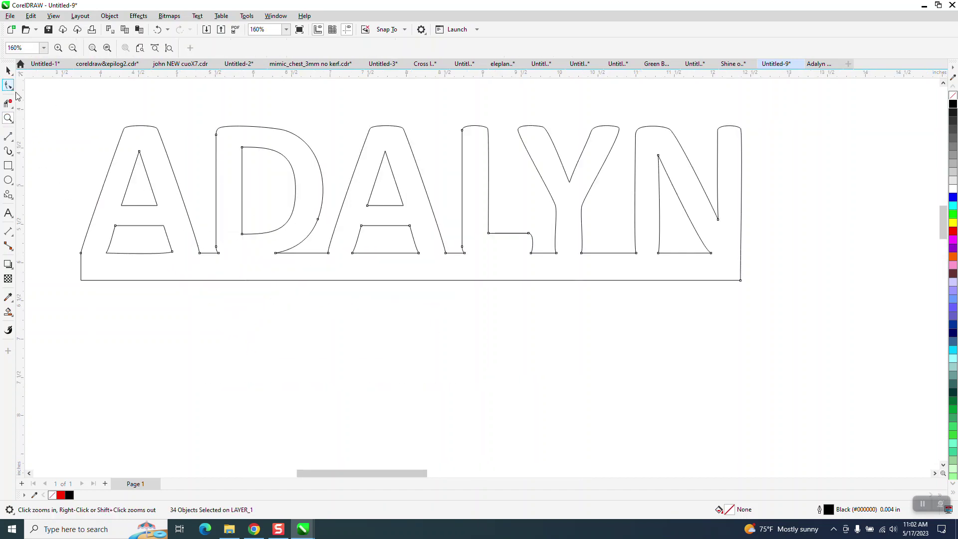
{"action": "left_click", "coordinate": [8, 85]}
{"action": "left_click_drag", "start_coordinate": [274, 253], "coordinate": [277, 286]}
{"action": "left_click", "coordinate": [158, 29]}
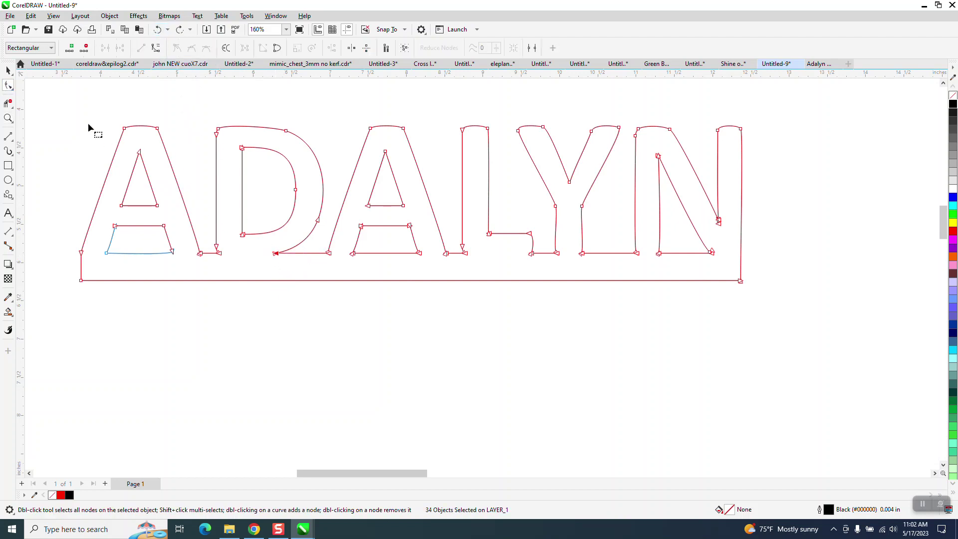
Step: Marquee-select every node of the 34 lower ADALYN curve pieces with the Shape tool
{"action": "left_click", "coordinate": [8, 72]}
{"action": "scroll", "coordinate": [141, 216], "scroll_direction": "down", "scroll_amount": 3}
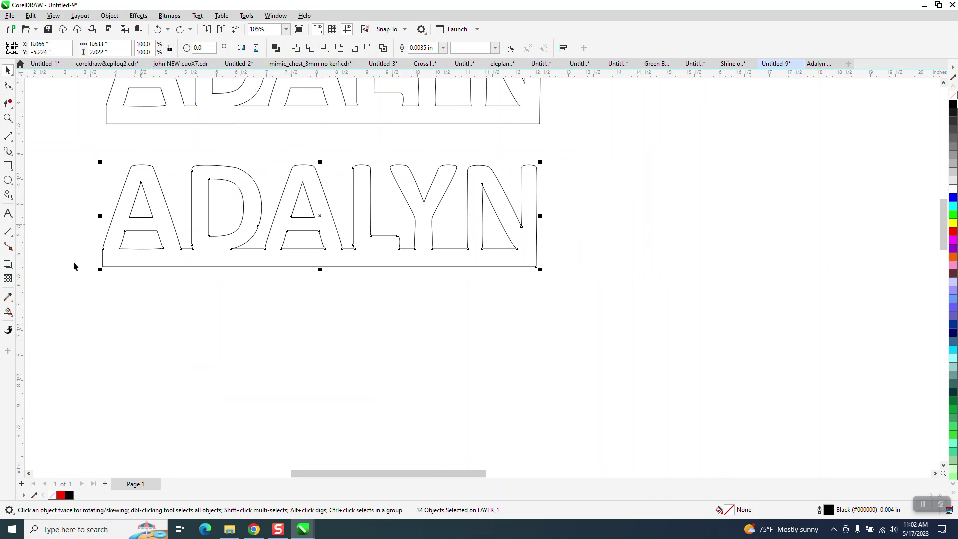
{"action": "left_click", "coordinate": [8, 86]}
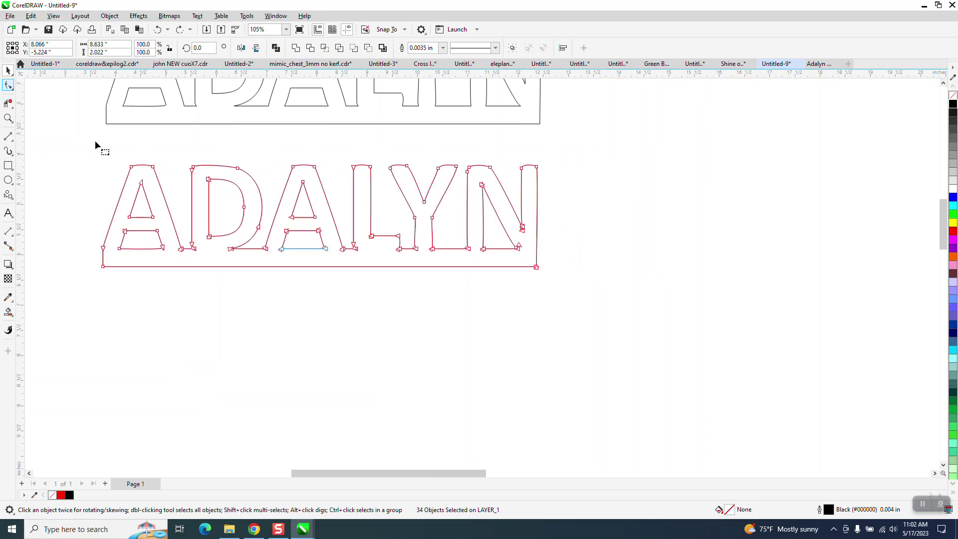
{"action": "left_click_drag", "start_coordinate": [88, 148], "coordinate": [605, 319]}
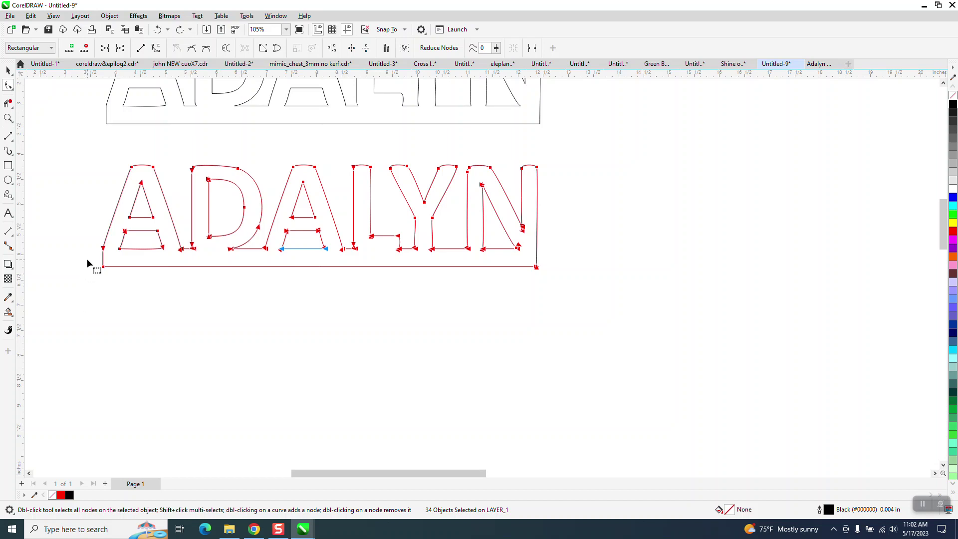
{"action": "left_click", "coordinate": [272, 18]}
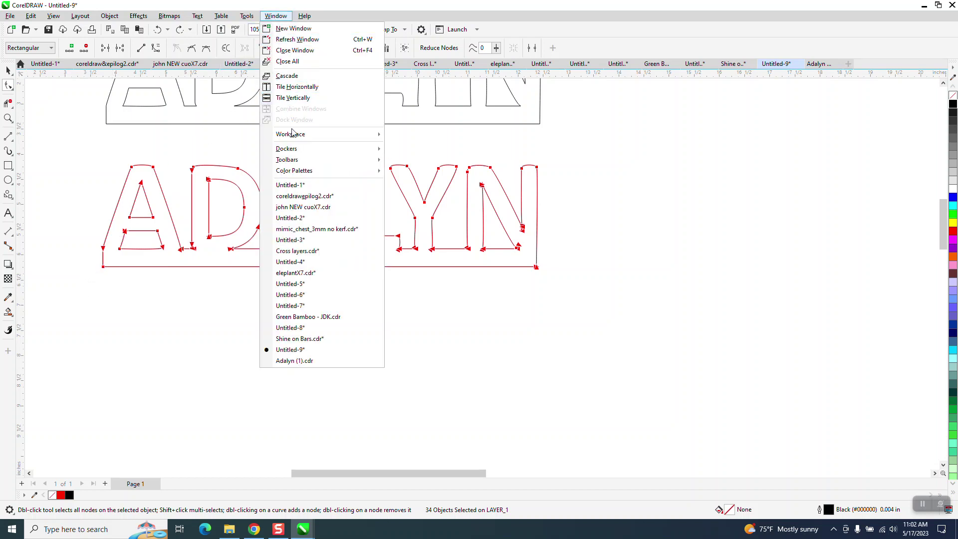
Step: In the Join Curves docker, set Gap tolerance to 0.2" and apply it to the ADALYN pieces
{"action": "mouse_move", "coordinate": [294, 148]}
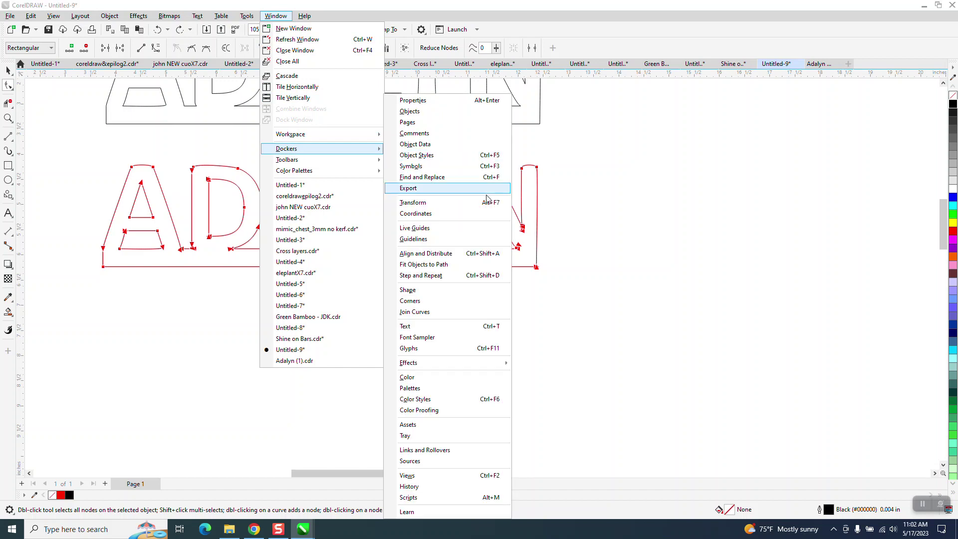
{"action": "left_click", "coordinate": [414, 311]}
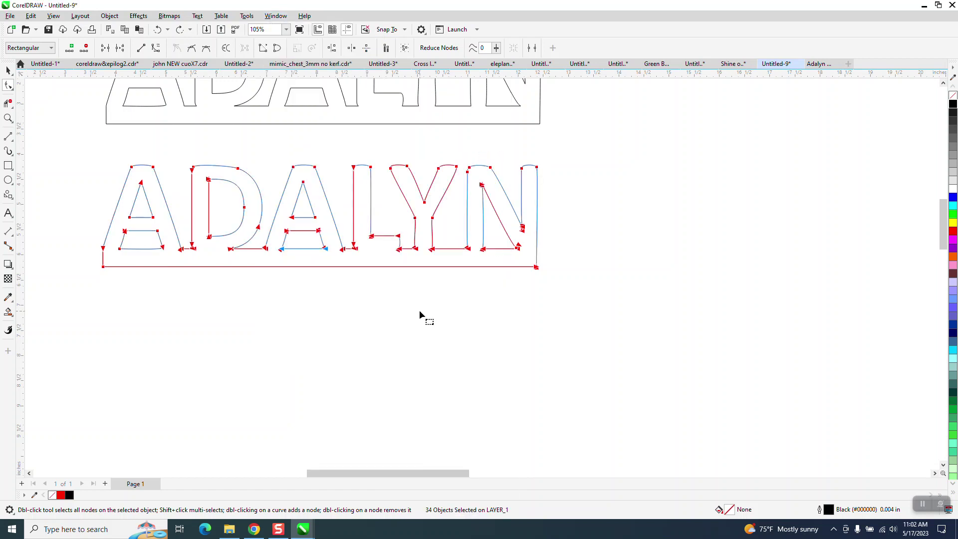
{"action": "left_click_drag", "start_coordinate": [862, 122], "coordinate": [821, 128]}
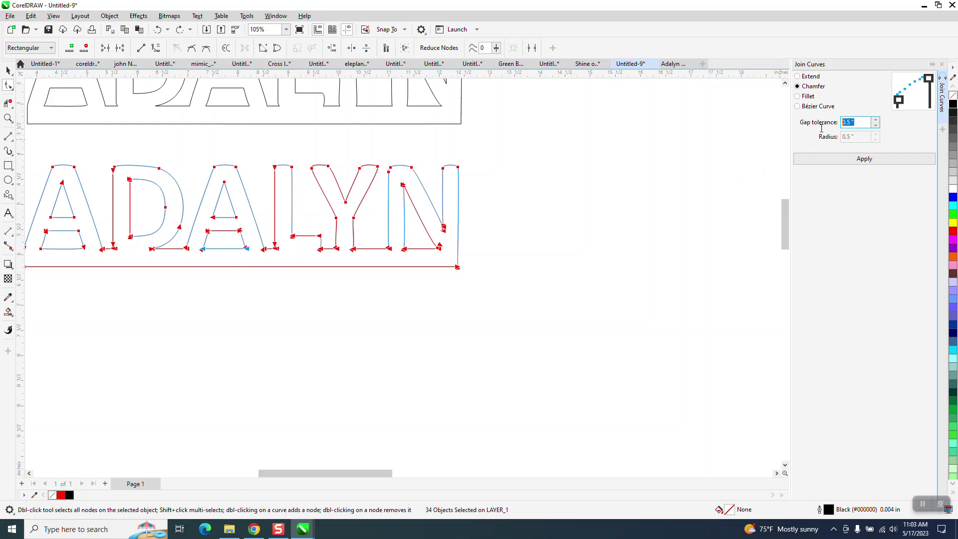
{"action": "type", "text": ".2"}
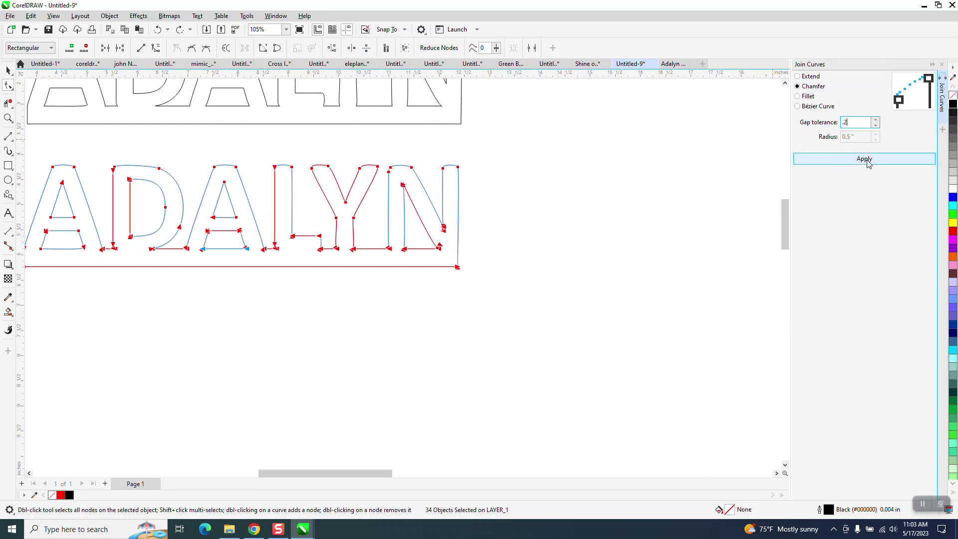
{"action": "left_click", "coordinate": [867, 159]}
Step: Inspect the joined lower ADALYN's nodes, undoing an accidental move of the A's top-left node
{"action": "left_click", "coordinate": [378, 293]}
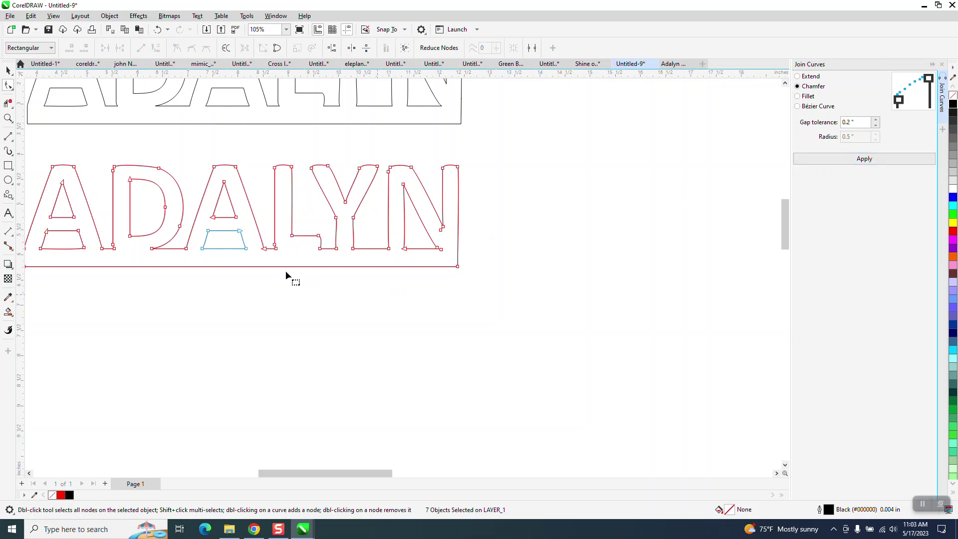
{"action": "left_click", "coordinate": [8, 70]}
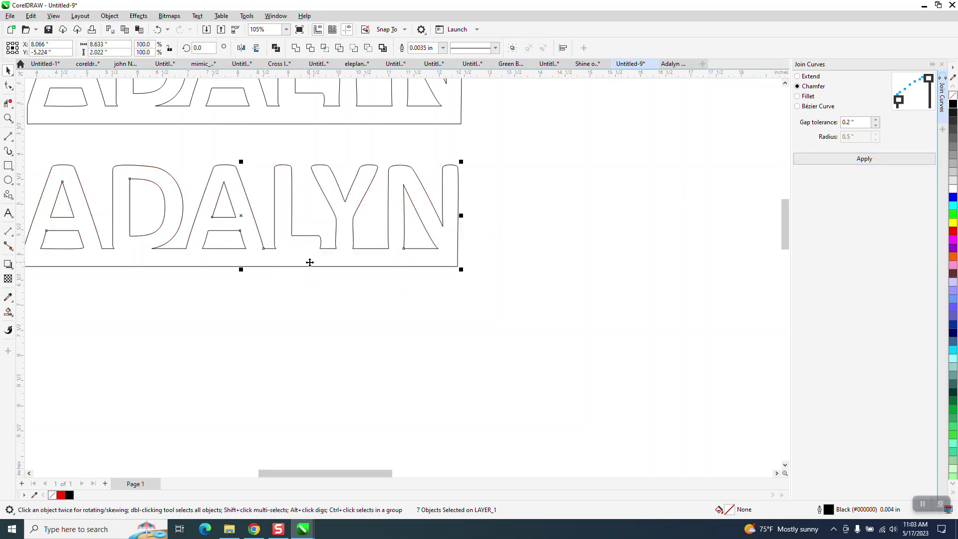
{"action": "scroll", "coordinate": [482, 293], "scroll_direction": "down", "scroll_amount": 1}
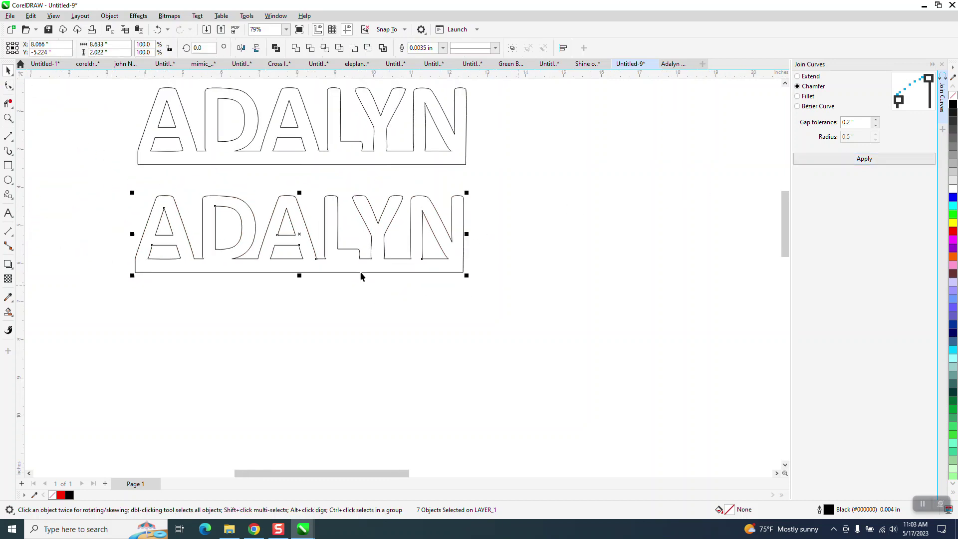
{"action": "left_click", "coordinate": [8, 85]}
{"action": "left_click_drag", "start_coordinate": [92, 175], "coordinate": [527, 306]}
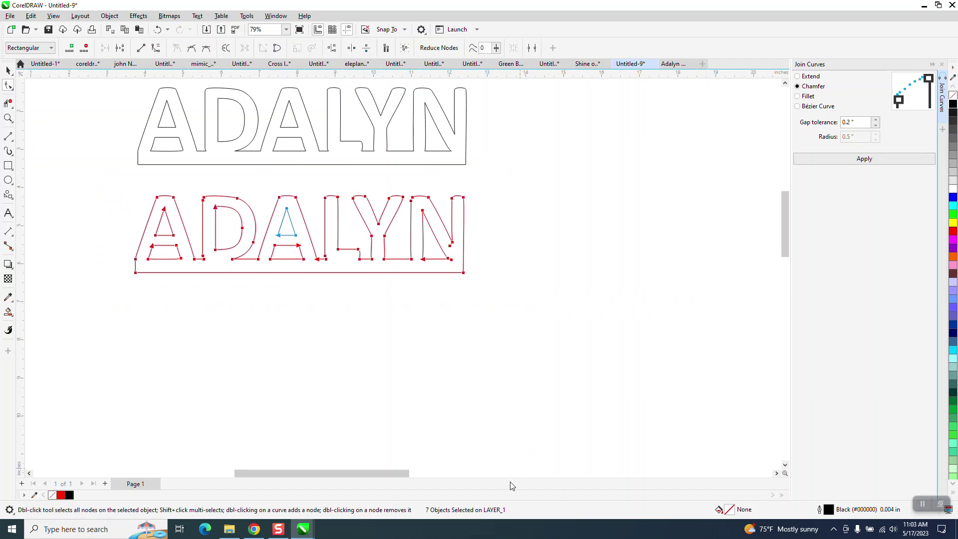
{"action": "left_click", "coordinate": [200, 304]}
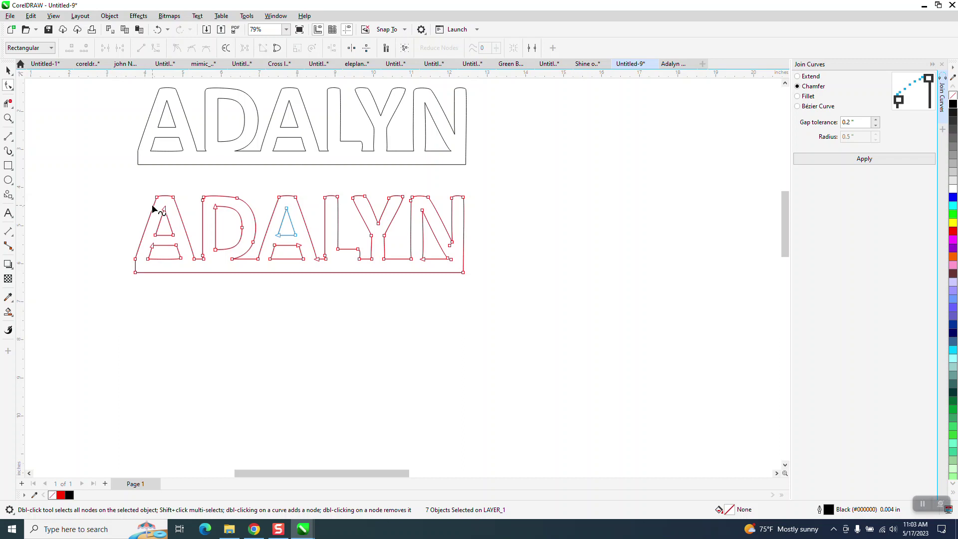
{"action": "left_click_drag", "start_coordinate": [157, 198], "coordinate": [115, 189]}
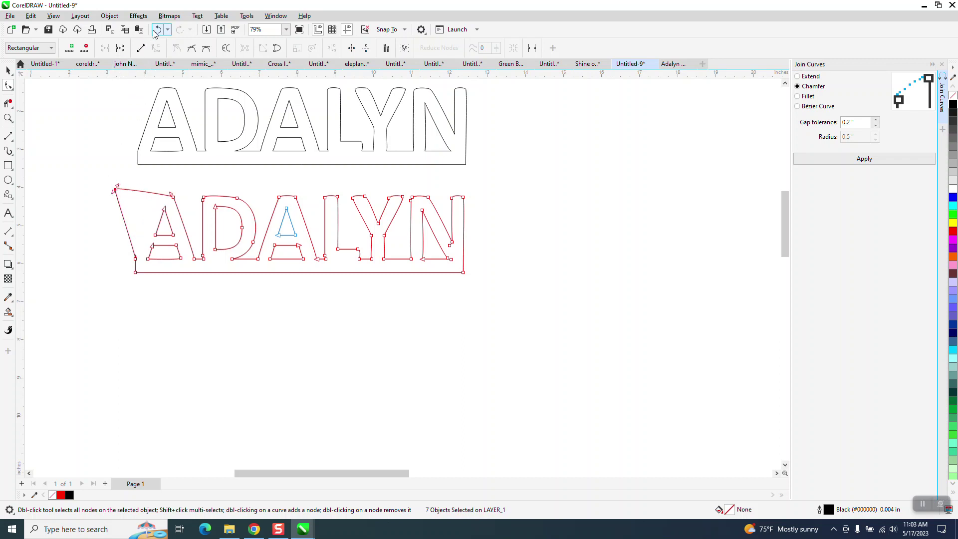
{"action": "left_click", "coordinate": [158, 29]}
Step: Reselect the lower ADALYN and marquee all its nodes to confirm the joined curves
{"action": "left_click", "coordinate": [8, 71]}
{"action": "left_click_drag", "start_coordinate": [91, 156], "coordinate": [609, 289]}
{"action": "left_click", "coordinate": [8, 85]}
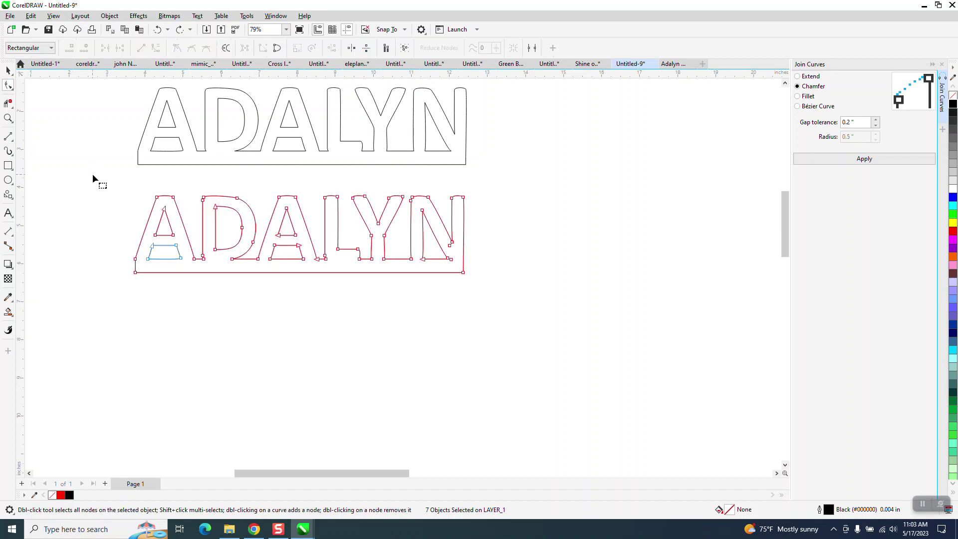
{"action": "left_click_drag", "start_coordinate": [92, 173], "coordinate": [552, 305]}
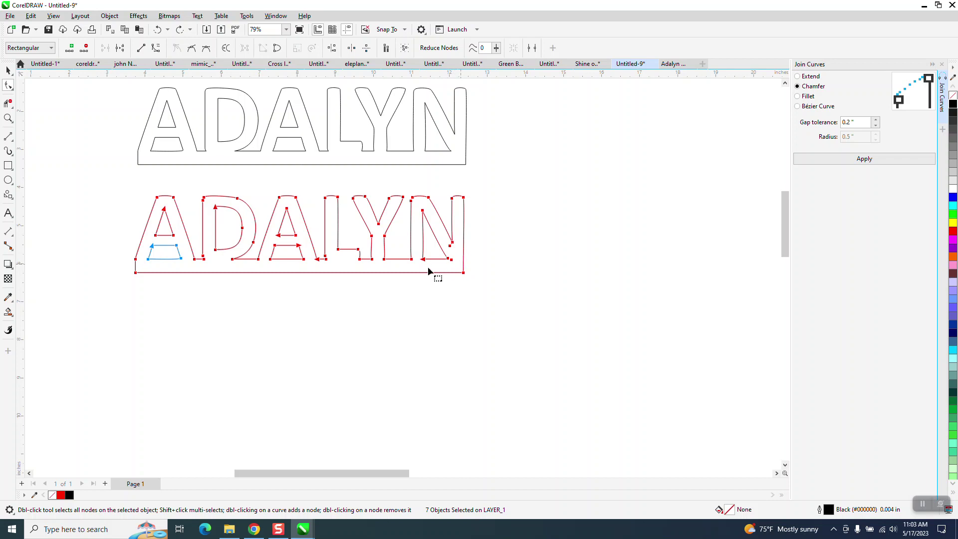
{"action": "left_click", "coordinate": [8, 71]}
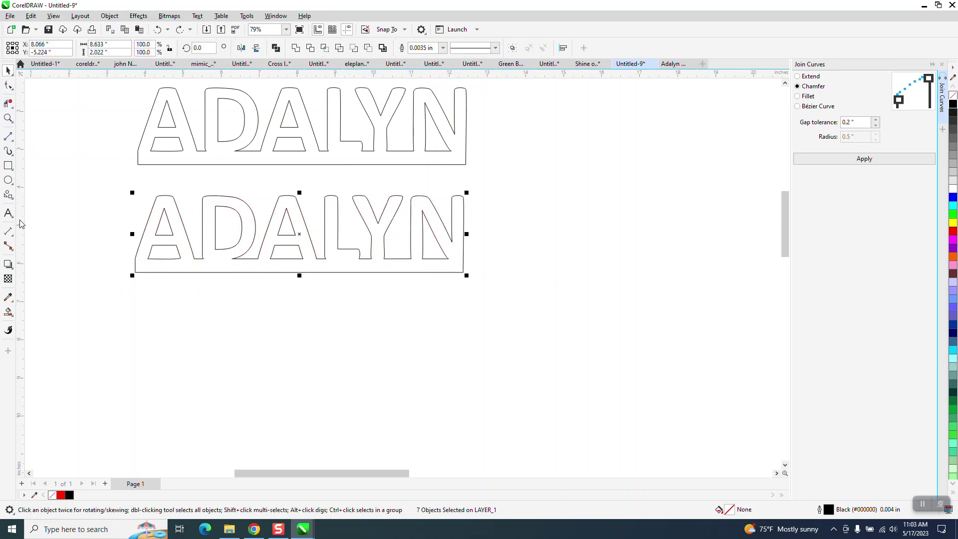
Step: Smart Fill the ADALYN's enclosed areas and drag the new red shape below the black outlines
{"action": "left_click", "coordinate": [8, 311]}
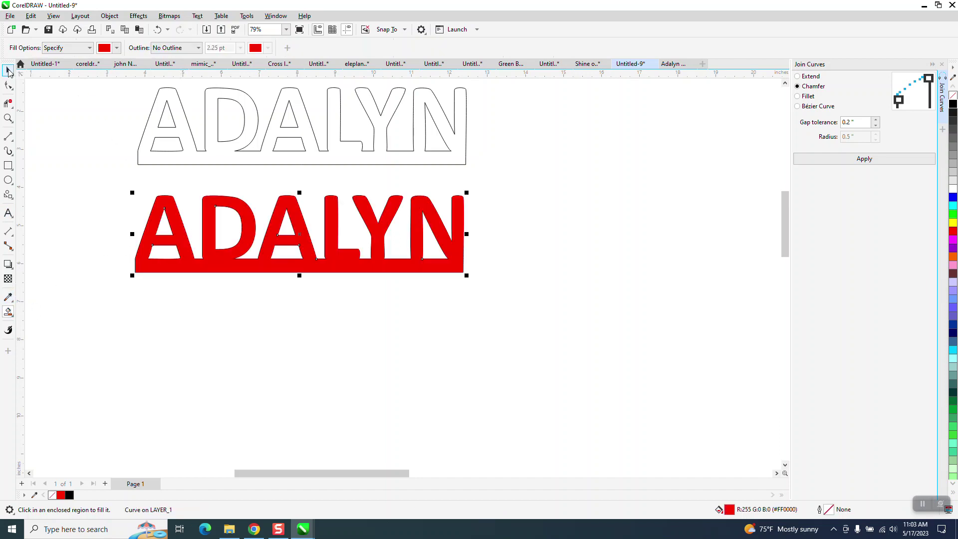
{"action": "left_click", "coordinate": [8, 70]}
{"action": "left_click_drag", "start_coordinate": [302, 234], "coordinate": [307, 333]}
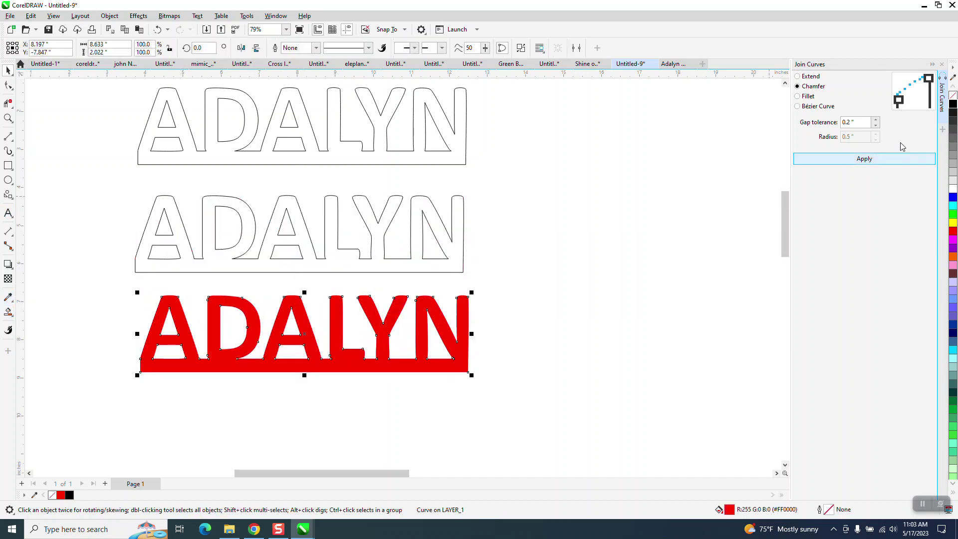
Step: Give the new shape no fill and a red hairline outline, then select all its nodes
{"action": "left_click", "coordinate": [953, 96]}
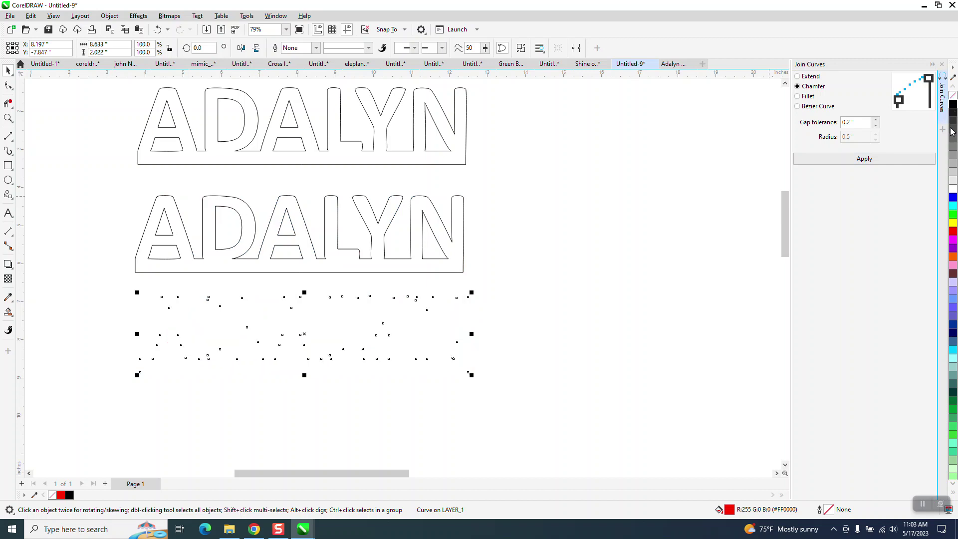
{"action": "right_click", "coordinate": [953, 232]}
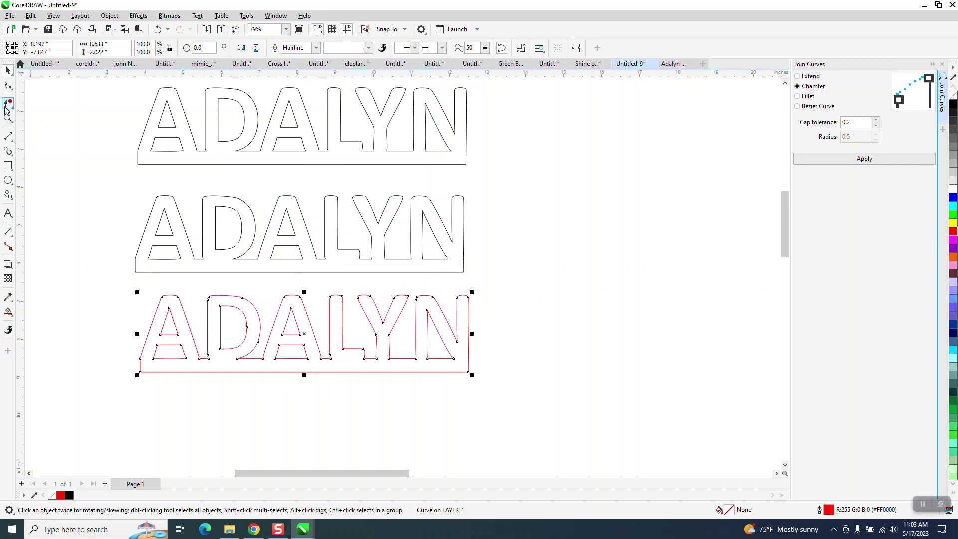
{"action": "left_click", "coordinate": [8, 86]}
{"action": "left_click_drag", "start_coordinate": [115, 283], "coordinate": [486, 349]}
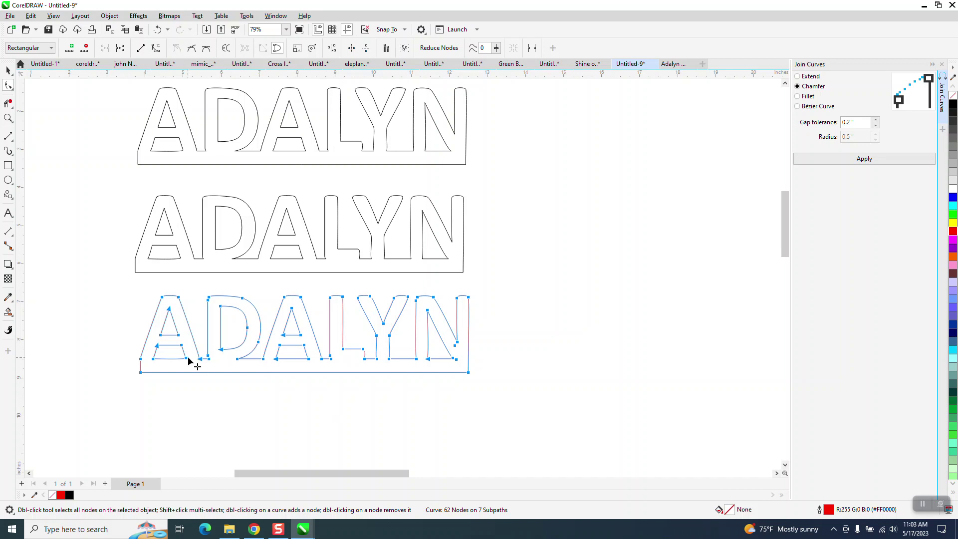
{"action": "left_click", "coordinate": [8, 118]}
Step: Zoom in to inspect the red ADALYN's nodes, then drag it further down the page
{"action": "left_click_drag", "start_coordinate": [125, 276], "coordinate": [519, 389]}
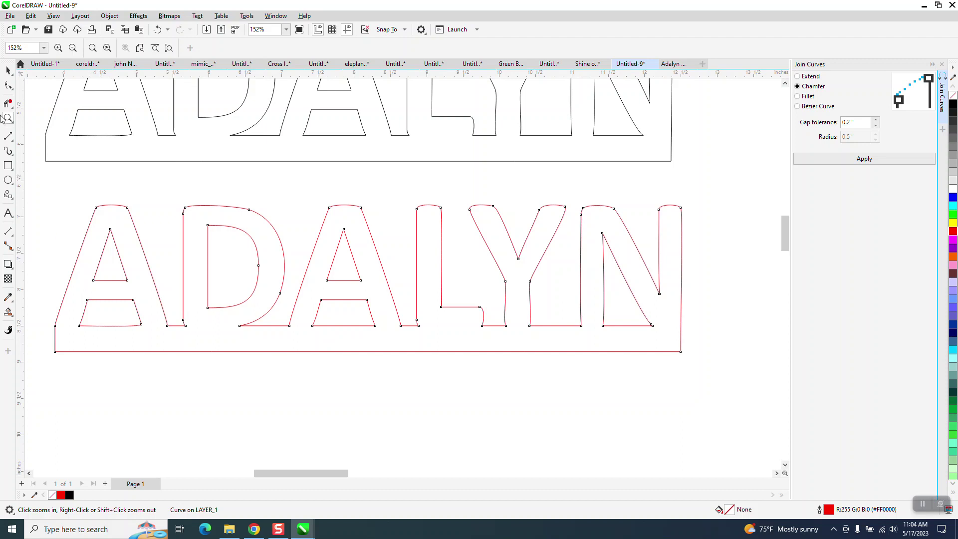
{"action": "key", "text": "space"}
{"action": "scroll", "coordinate": [258, 257], "scroll_direction": "down", "scroll_amount": 4}
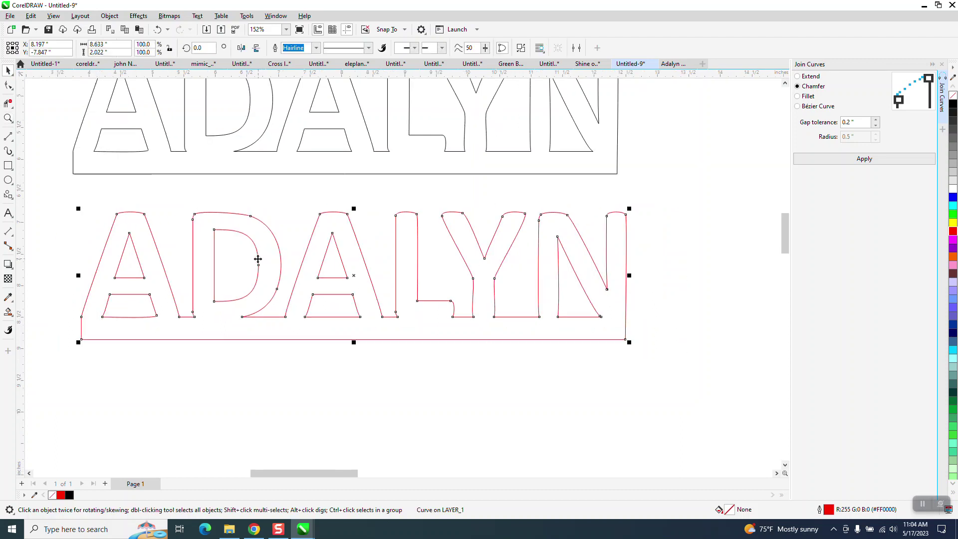
{"action": "scroll", "coordinate": [258, 256], "scroll_direction": "down", "scroll_amount": 1}
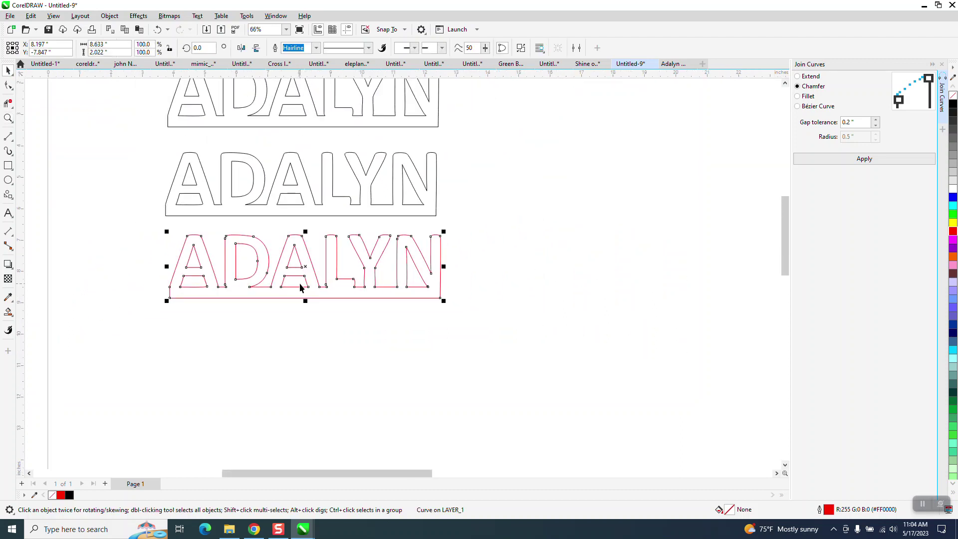
{"action": "left_click_drag", "start_coordinate": [305, 272], "coordinate": [294, 347]}
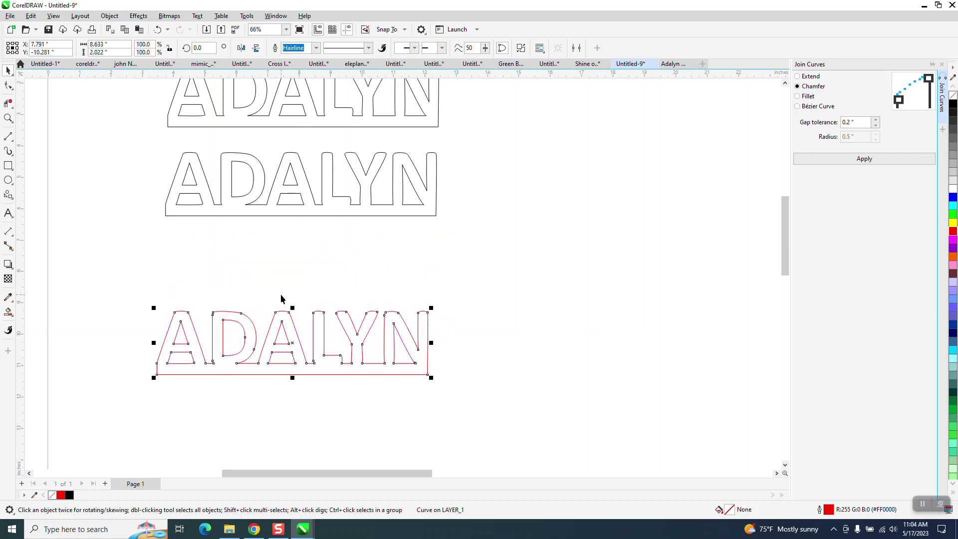